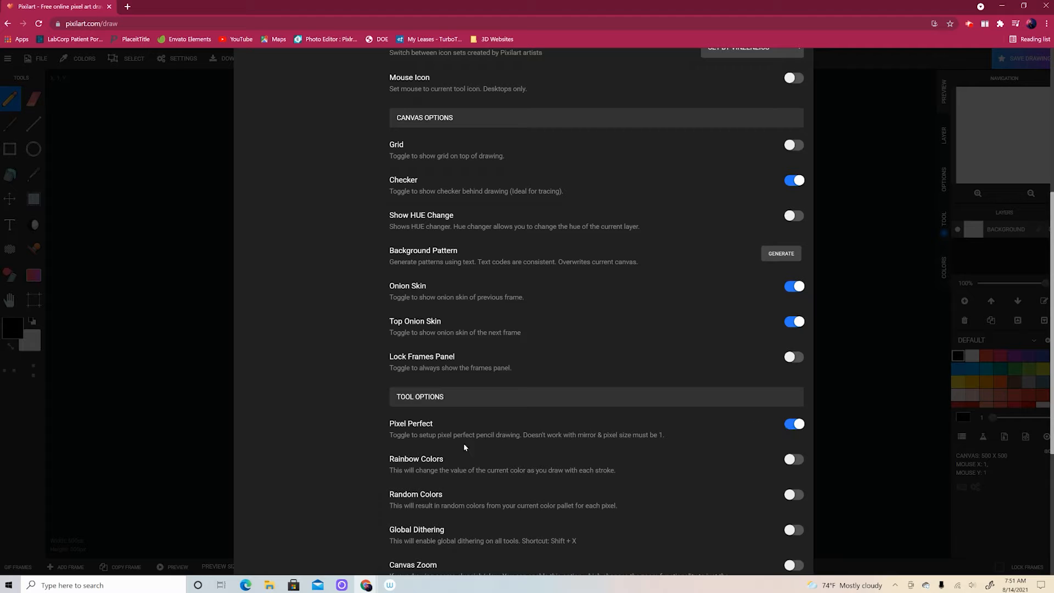
- Start a new blank 500 × 500 drawing in place of the current canvas
scroll(608, 358, "up", 5)
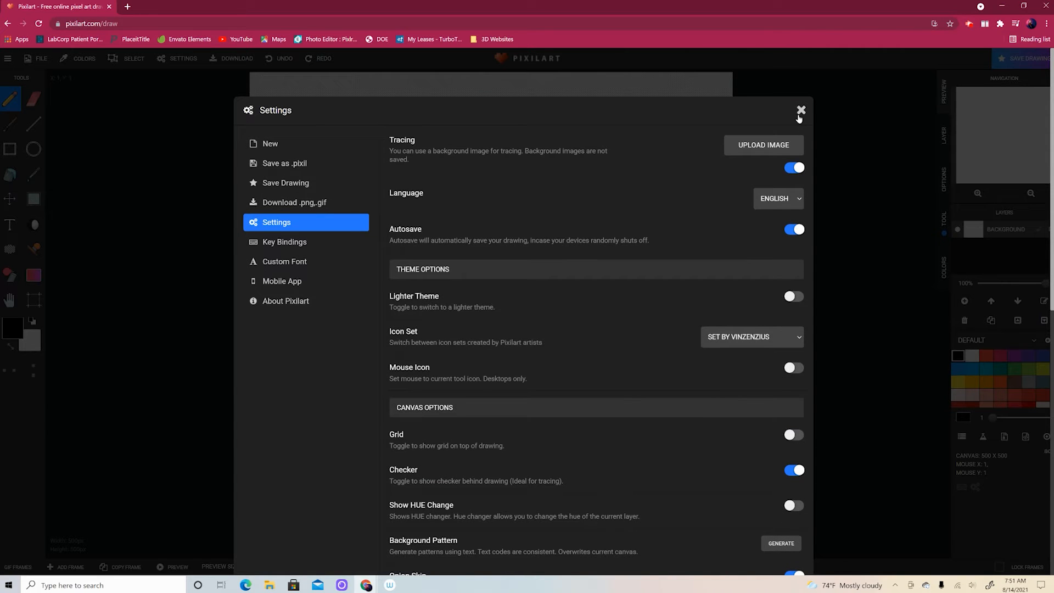
left_click(297, 143)
left_click(541, 303)
left_click(571, 80)
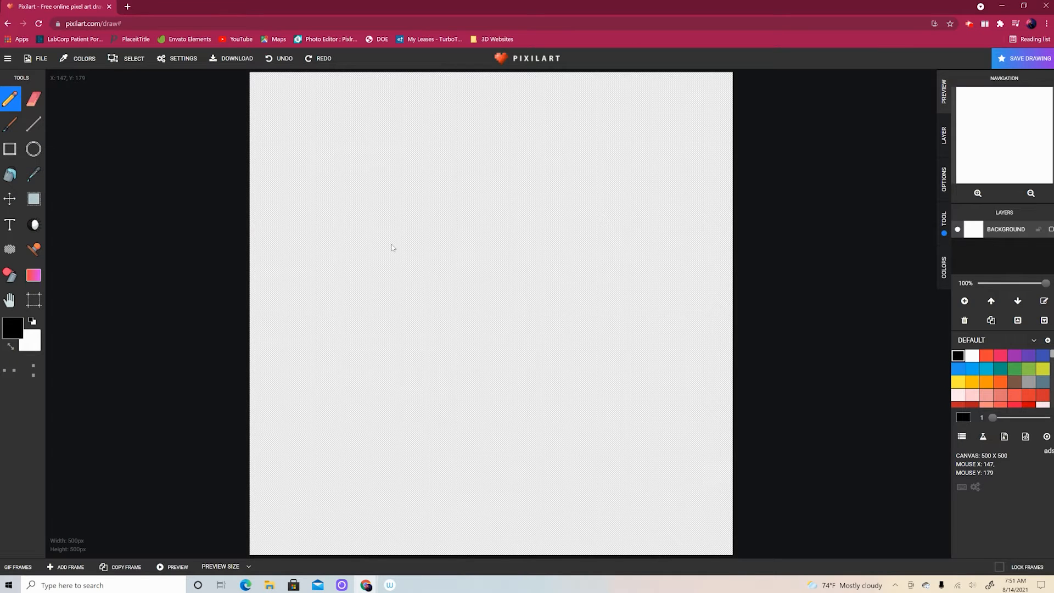
- Draw a dark red rectangle outline around the canvas centre with a stroke size of 6
left_click(11, 152)
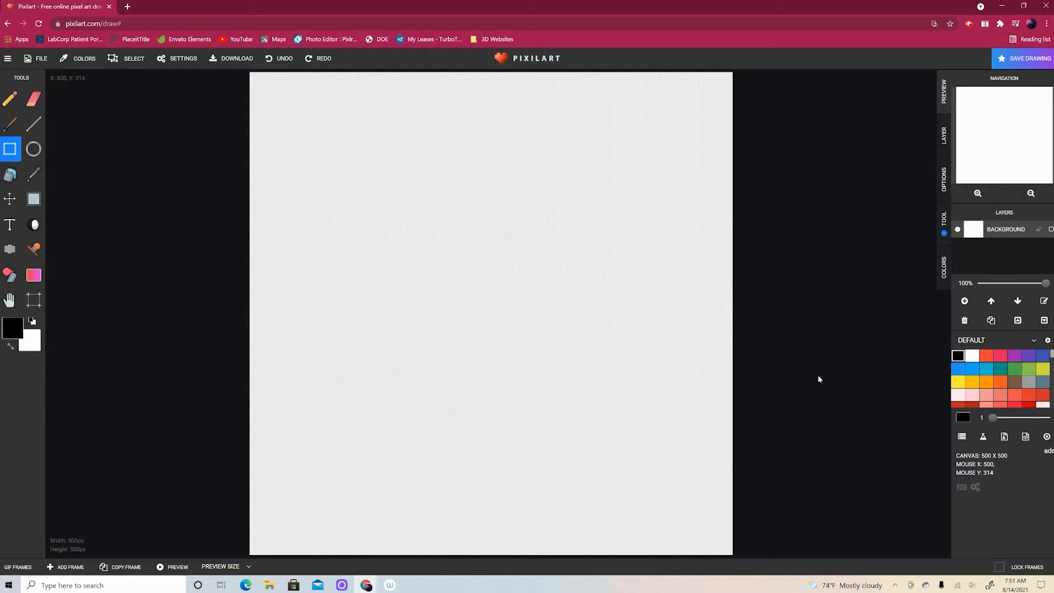
left_click(972, 406)
left_click_drag(992, 418, 1010, 419)
left_click_drag(375, 201, 602, 415)
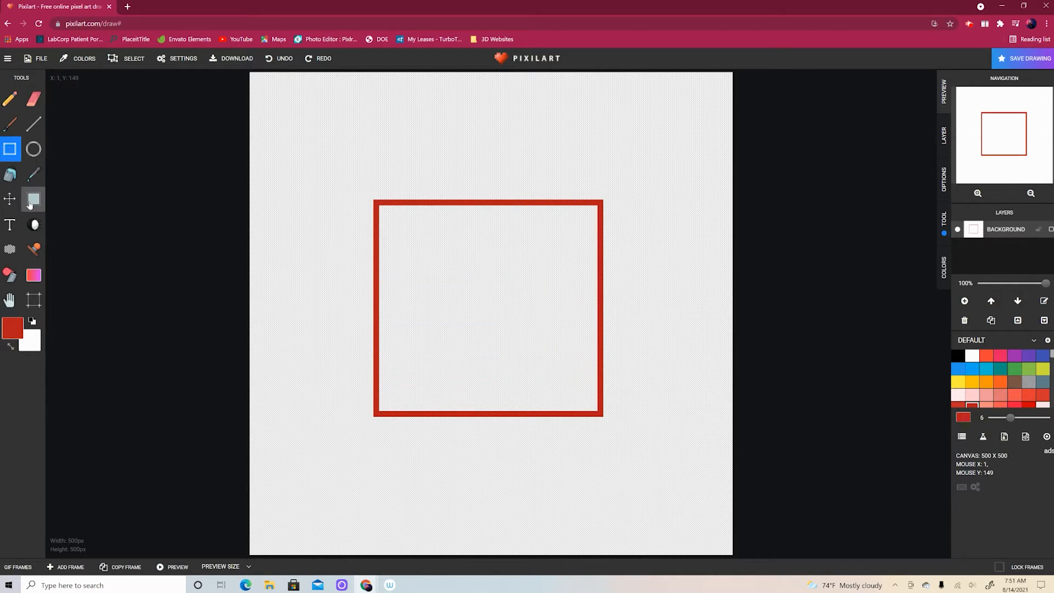
- Add a second, blank GIF frame after the red rectangle frame
left_click(29, 156)
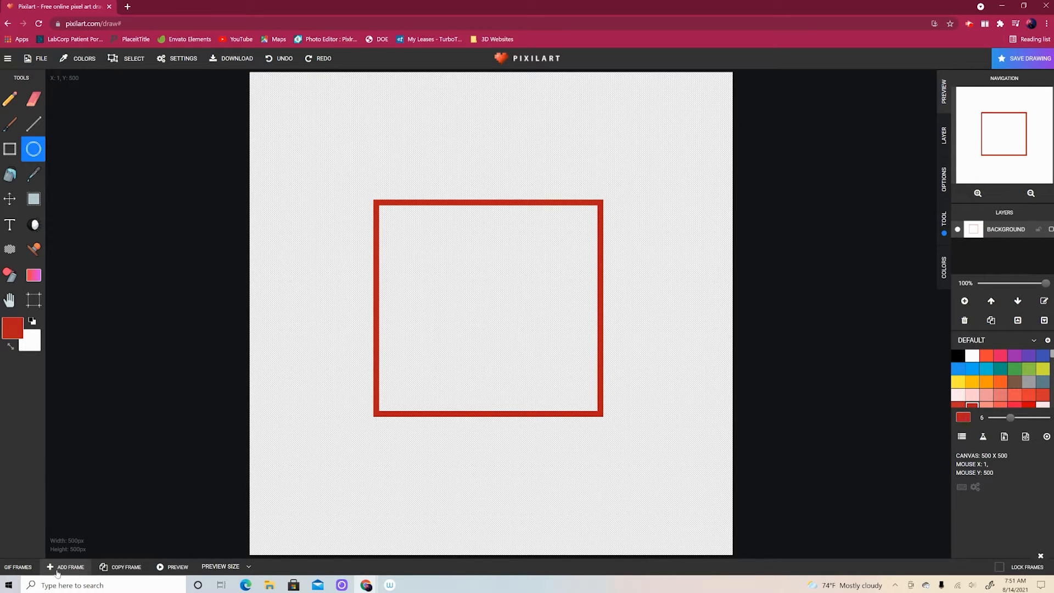
left_click(77, 571)
left_click(41, 509)
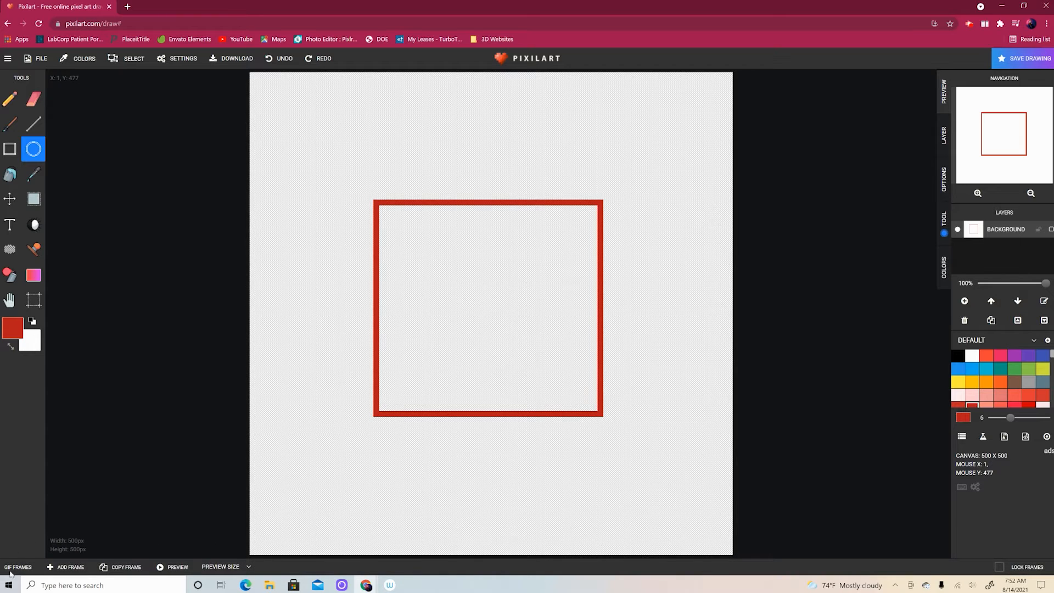
left_click(11, 569)
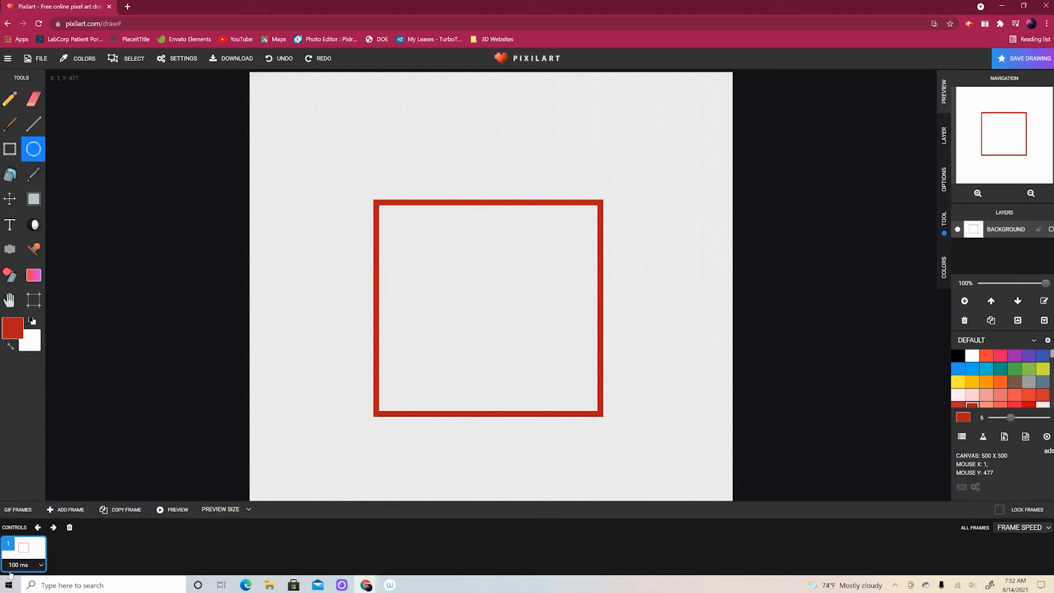
left_click(64, 514)
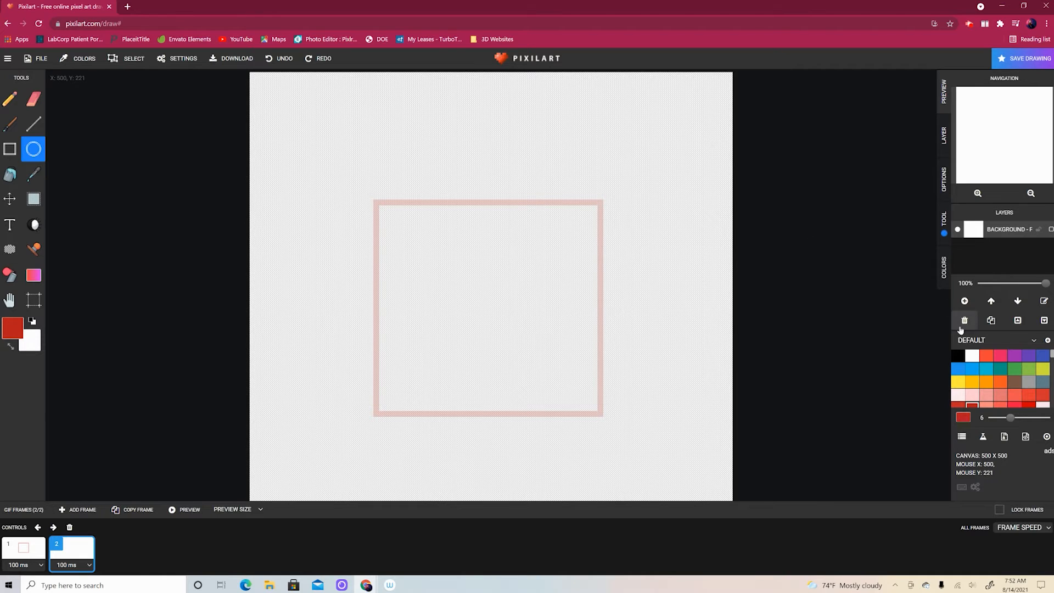
- Draw a blue circle outline on frame 2 and centre it over the onion-skinned red rectangle
left_click(1043, 355)
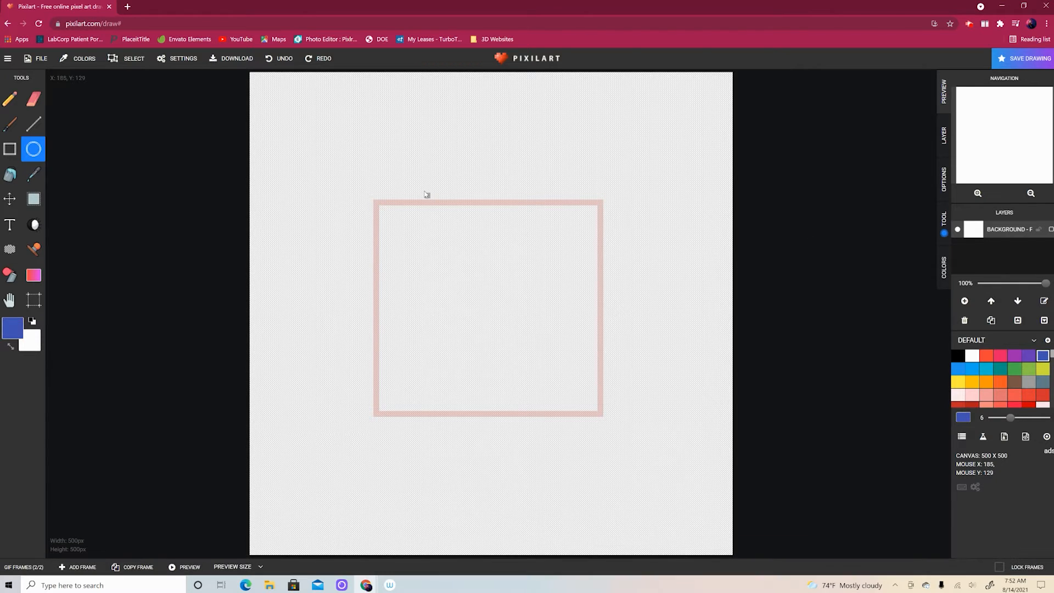
left_click_drag(405, 155, 668, 436)
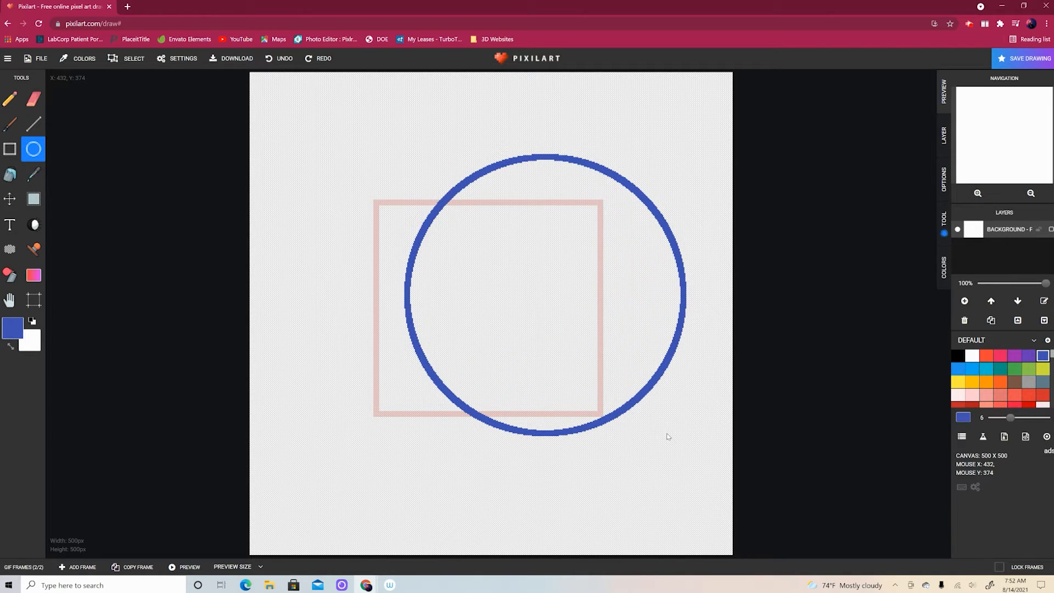
left_click(9, 198)
left_click_drag(561, 323, 508, 321)
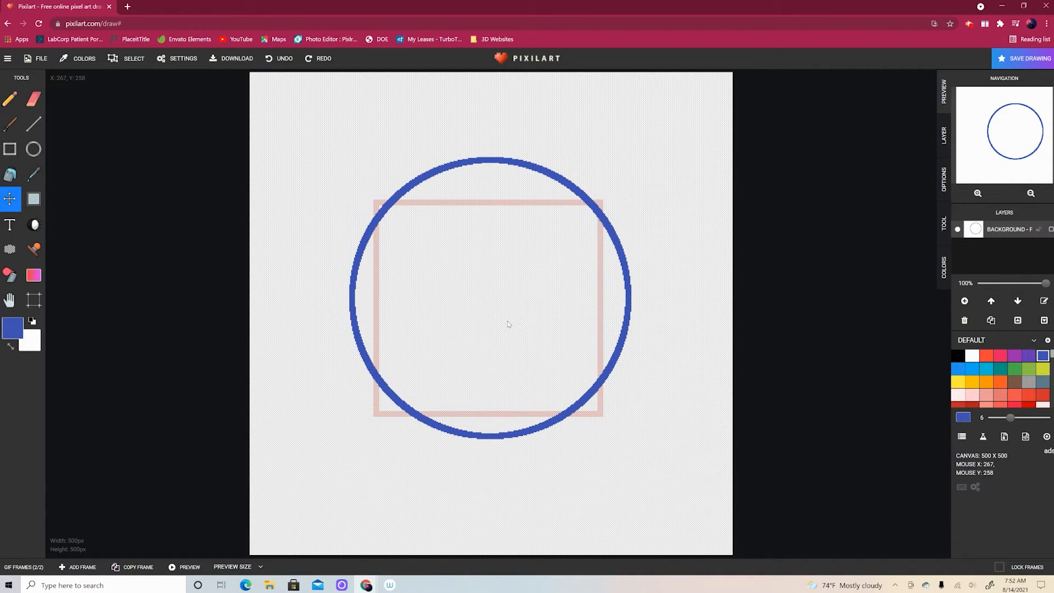
left_click_drag(508, 324, 509, 324)
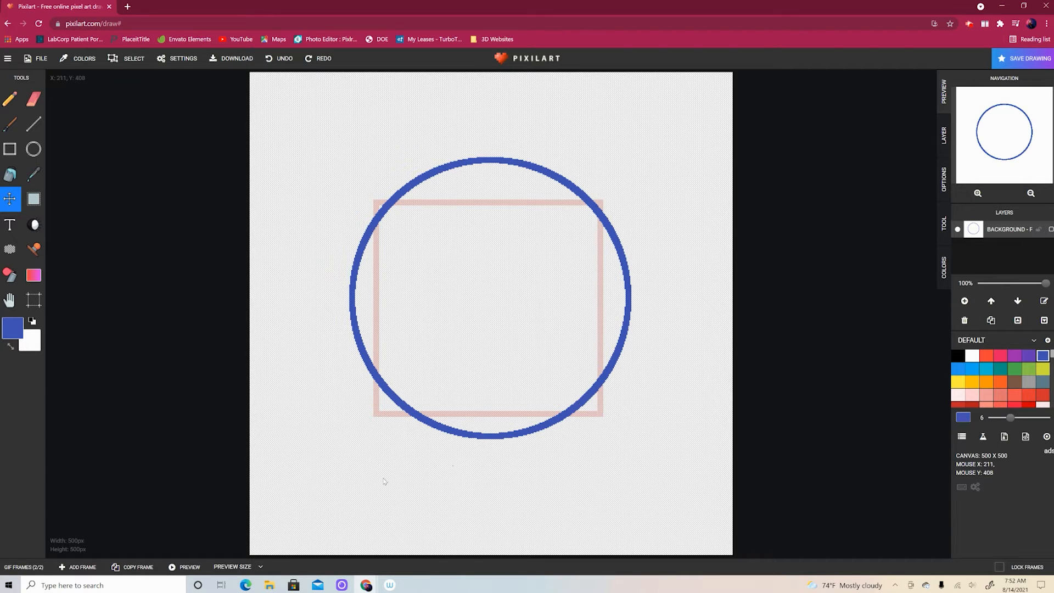
- Add another blank frame and move it between the rectangle frame and the circle frame
left_click(22, 565)
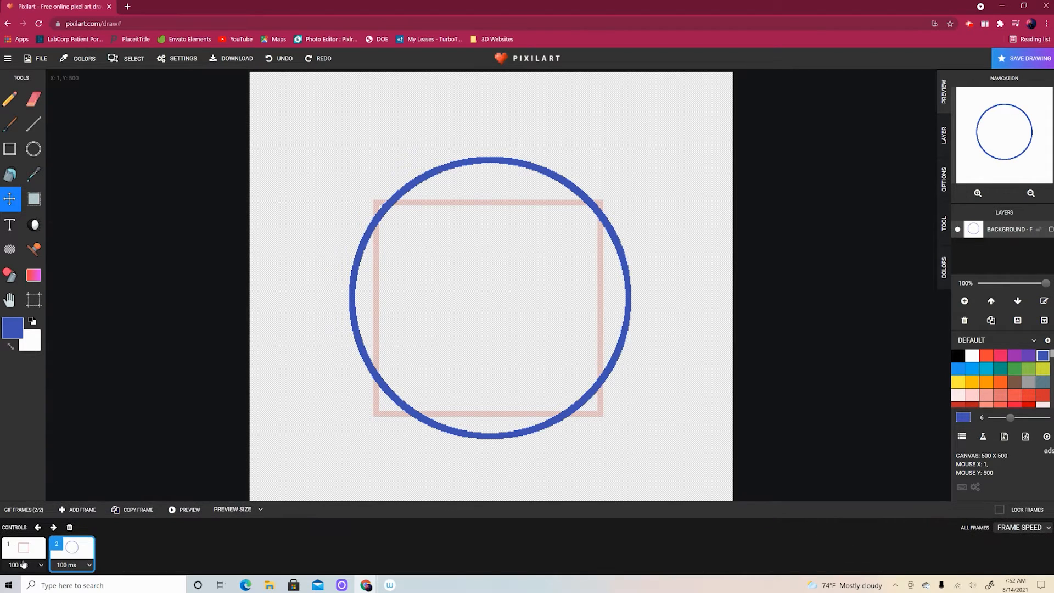
left_click(80, 510)
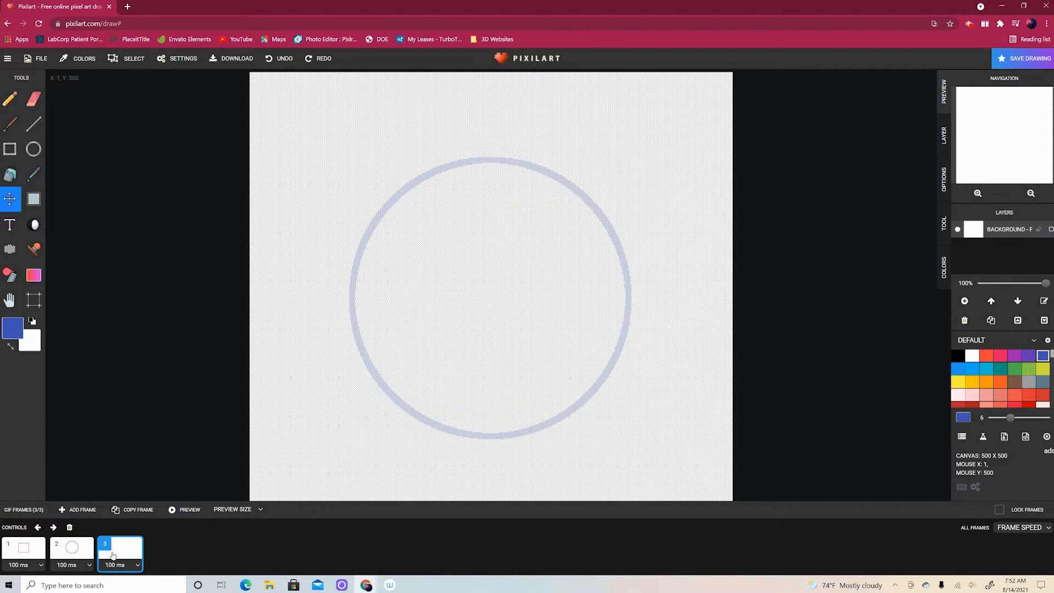
left_click(38, 528)
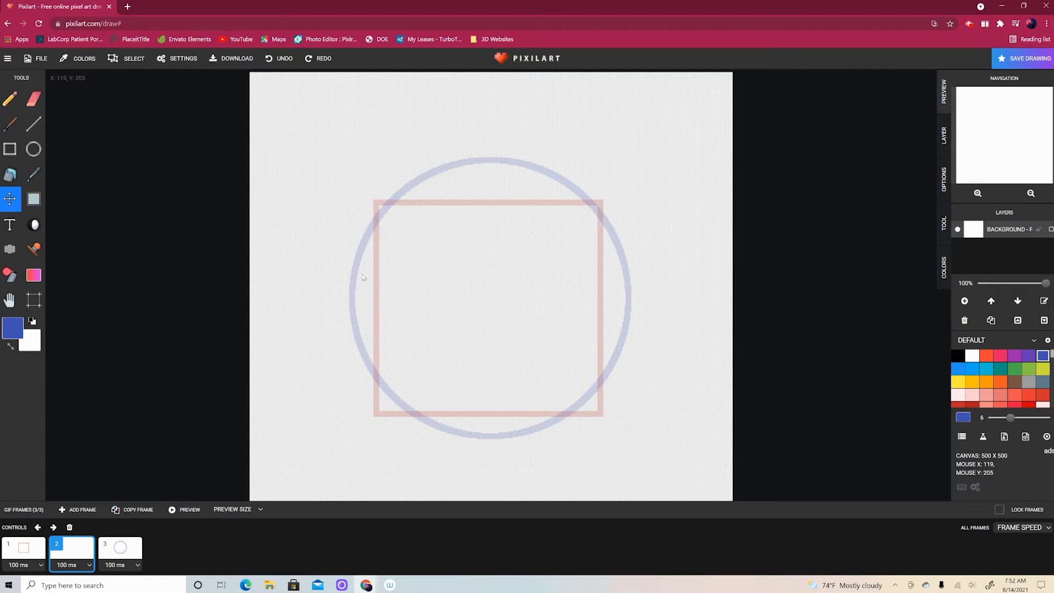
- Draw a purple rounded outline freehand on frame 2, midway between the onion-skinned rectangle and circle
left_click(1028, 356)
left_click(1015, 357)
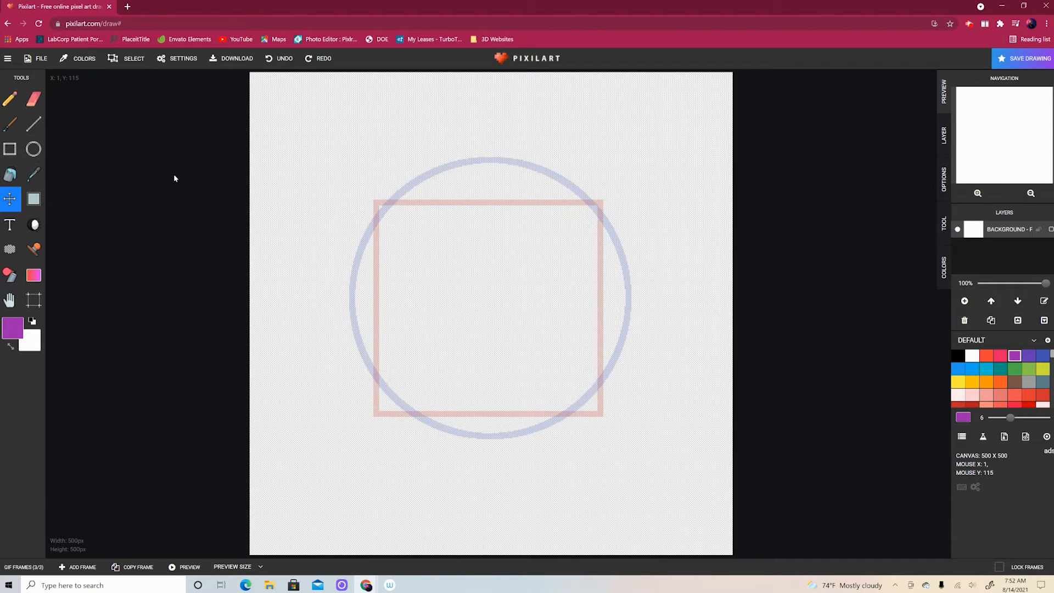
left_click(8, 101)
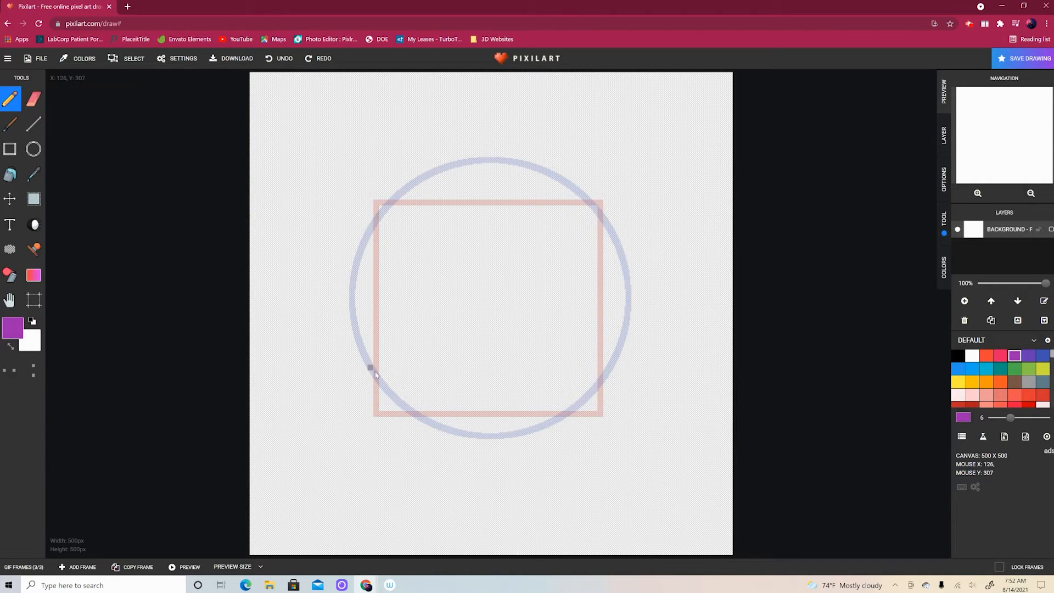
mouse_move(400, 412)
left_mouse_down()
mouse_move(365, 319)
mouse_move(363, 256)
mouse_move(379, 208)
mouse_move(476, 176)
mouse_move(568, 185)
mouse_move(602, 215)
mouse_move(615, 280)
mouse_move(598, 390)
mouse_move(573, 415)
mouse_move(524, 422)
mouse_move(434, 424)
mouse_move(399, 412)
left_mouse_up()
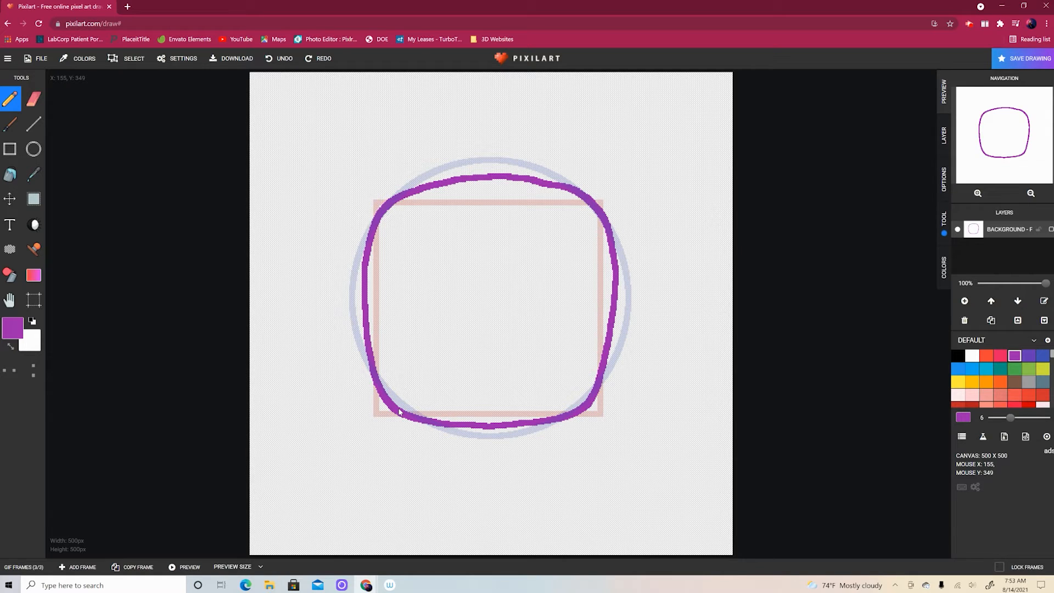
- Erase the uneven spot on the upper right edge of the purple outline, then return to the Pencil tool
left_click(34, 99)
left_click(553, 186)
mouse_move(560, 195)
left_mouse_down()
mouse_move(550, 199)
mouse_move(550, 183)
mouse_move(568, 192)
left_mouse_up()
left_click(14, 103)
- Step through the three frames and play the animation preview to check the shape transition
left_click(18, 566)
left_click(25, 553)
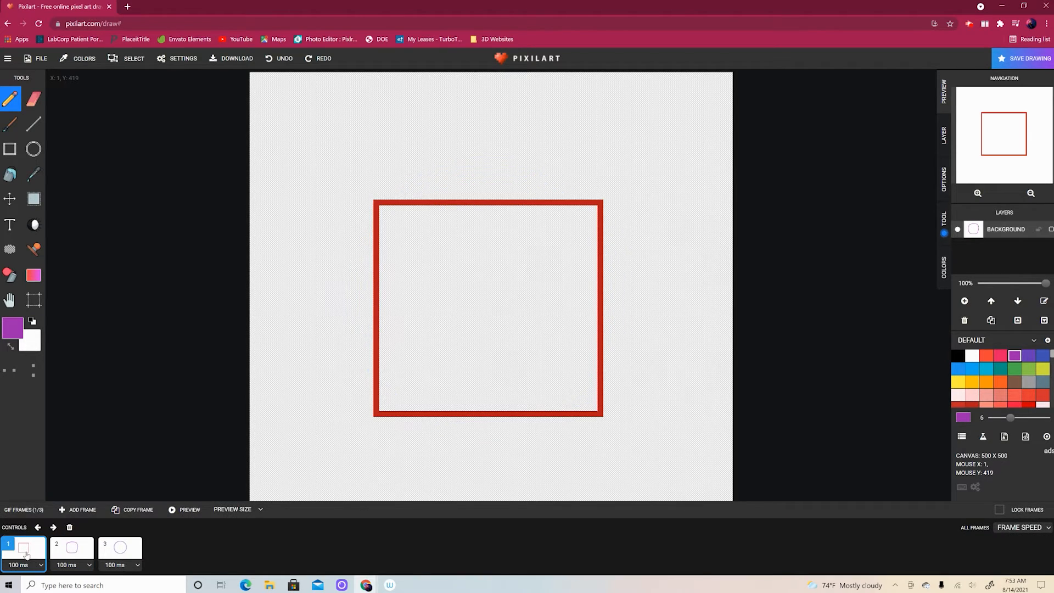
left_click(70, 557)
left_click(118, 556)
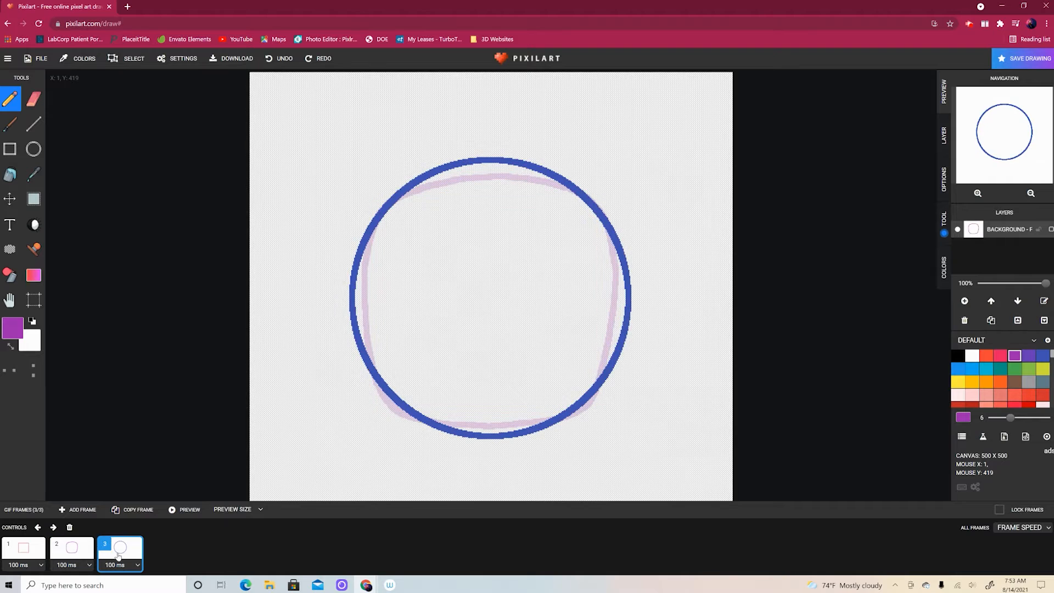
left_click(76, 549)
left_click(39, 548)
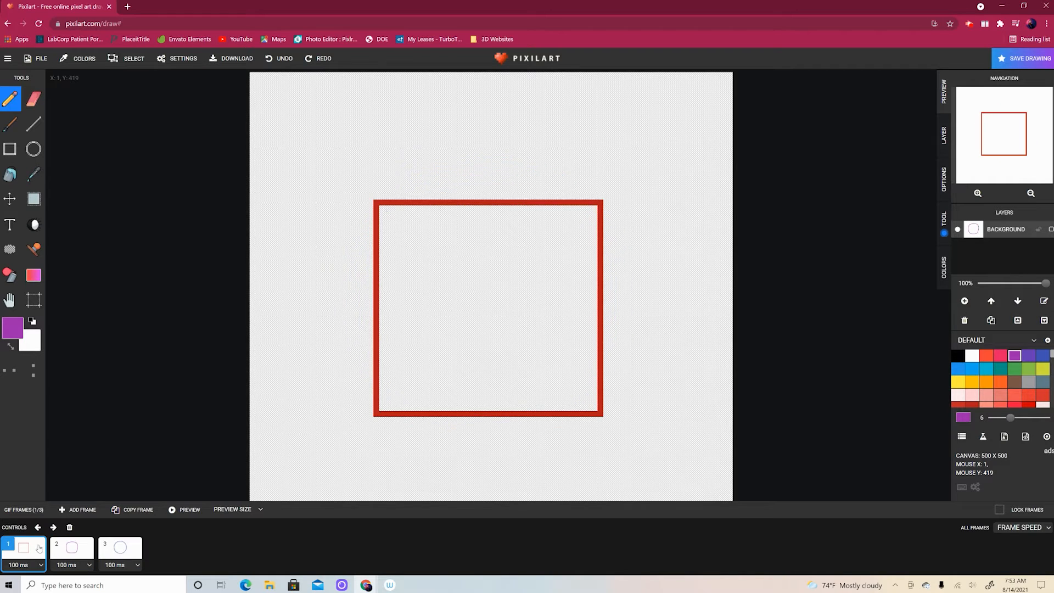
left_click(176, 509)
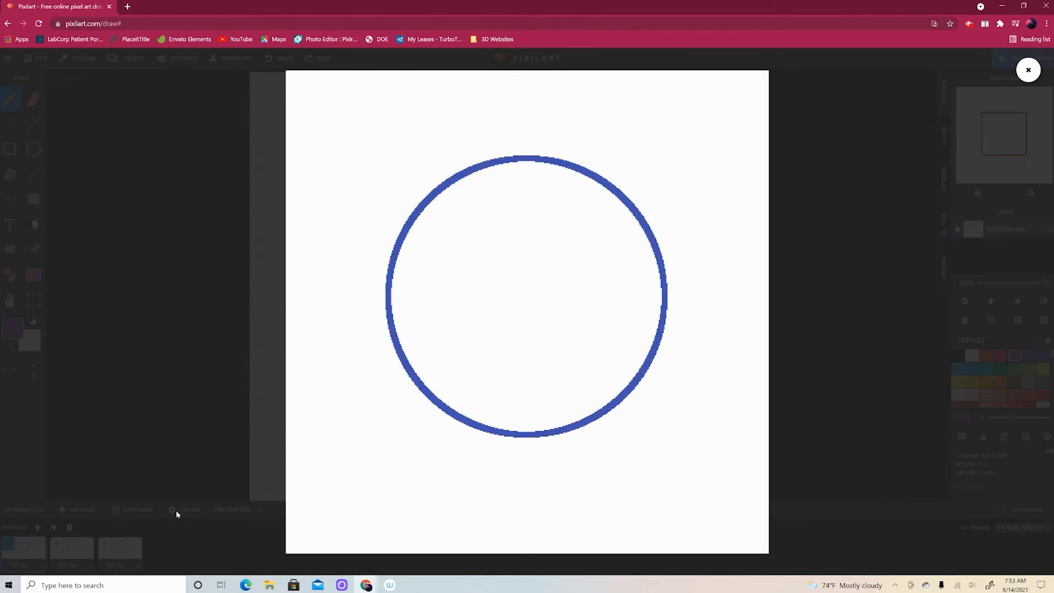
left_click(200, 553)
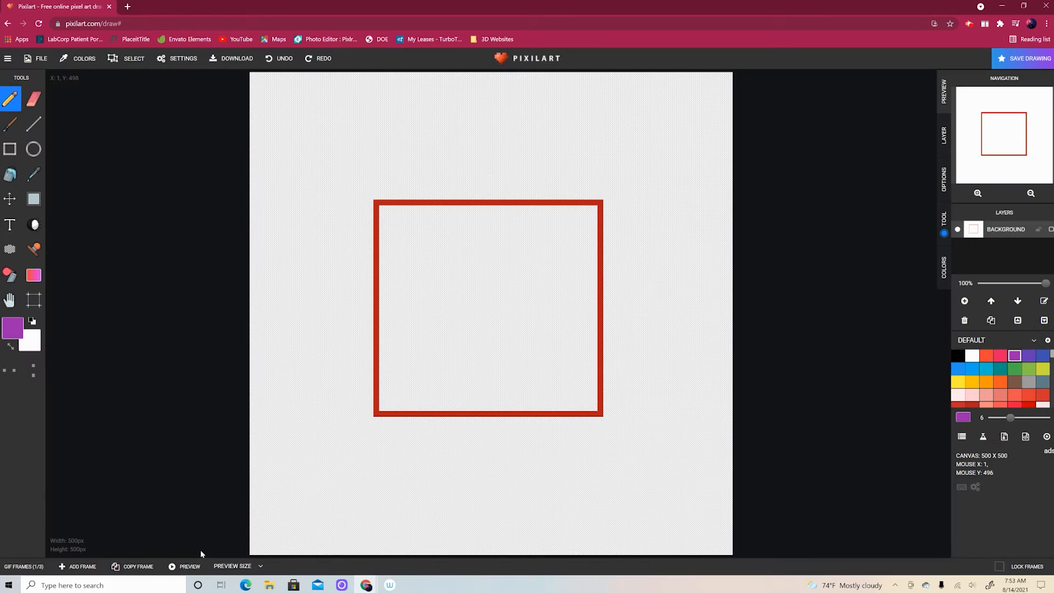
- Add a frame after frame 1 and draw a pink rounded outline midway between the red rectangle and the purple shape
left_click(26, 566)
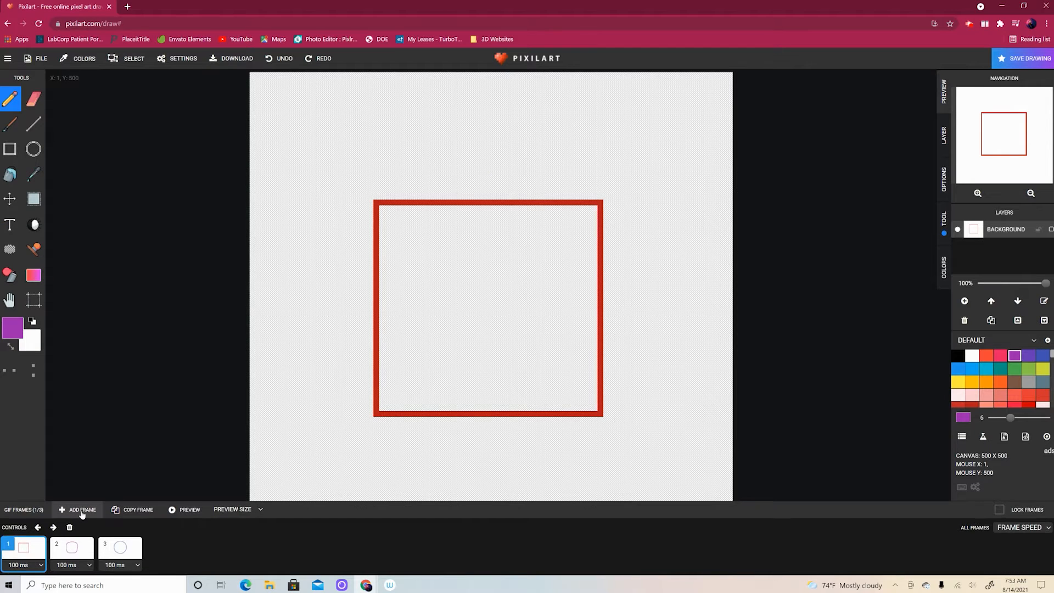
left_click(82, 510)
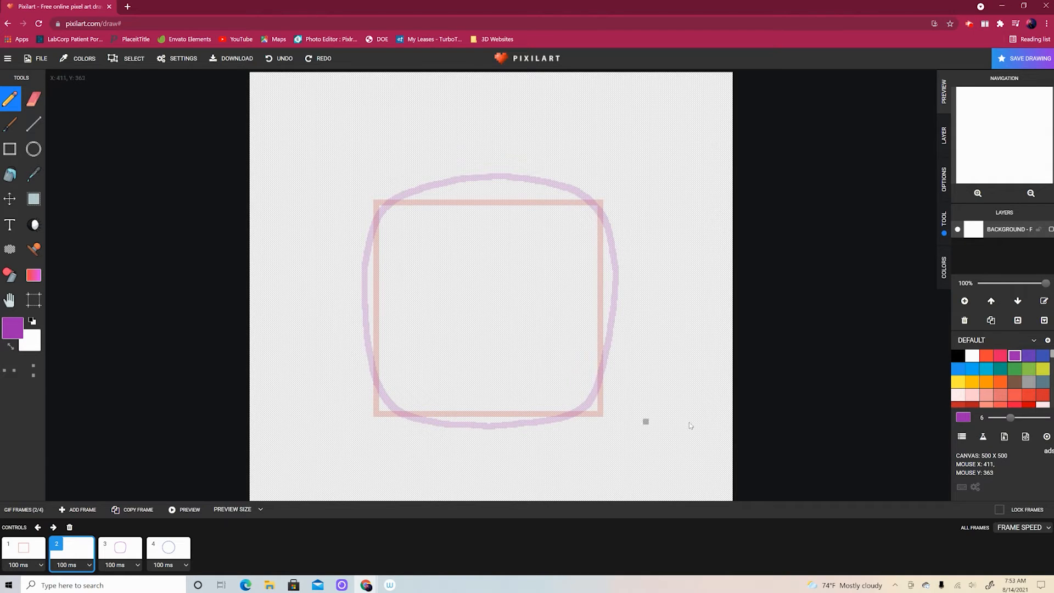
left_click(999, 357)
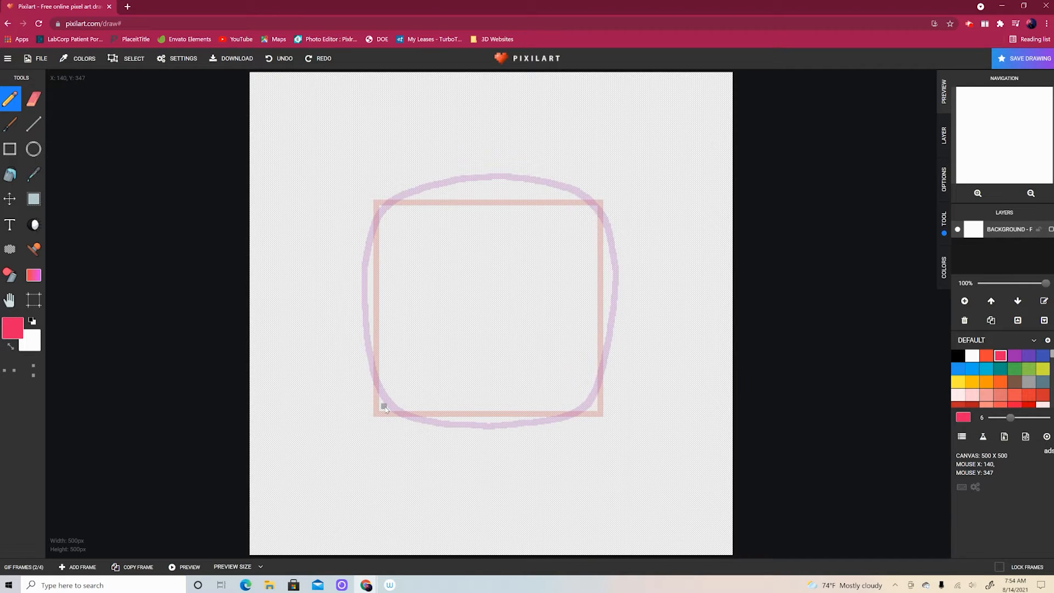
mouse_move(369, 281)
left_mouse_down()
mouse_move(375, 392)
mouse_move(391, 413)
mouse_move(588, 410)
mouse_move(606, 364)
mouse_move(608, 284)
mouse_move(607, 232)
mouse_move(591, 198)
mouse_move(444, 190)
mouse_move(395, 202)
mouse_move(369, 281)
left_mouse_up()
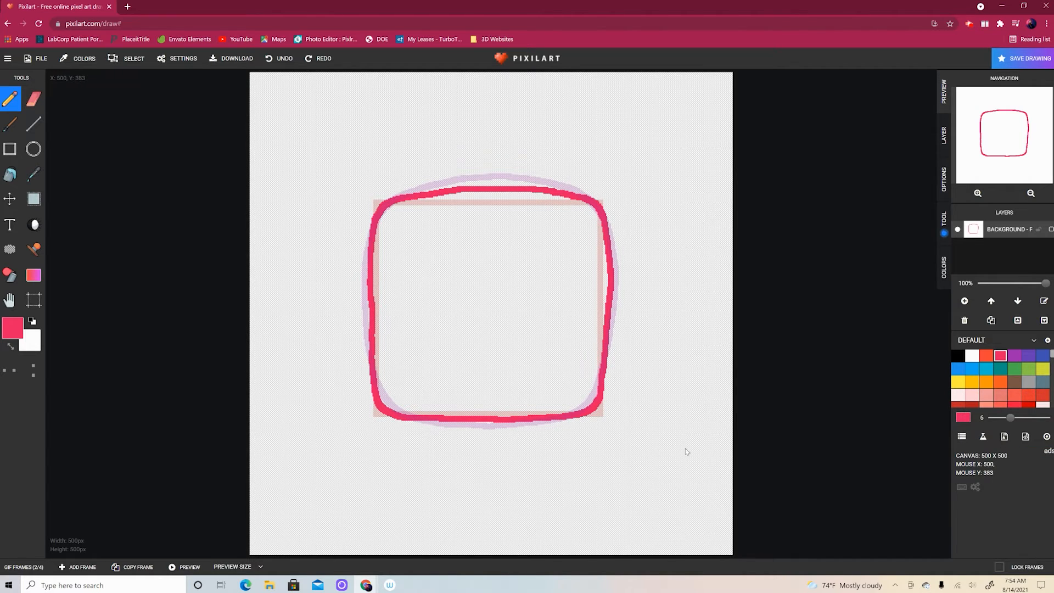
- Step back and forth through the four frames to examine the change from rectangle to circle
left_click(11, 565)
left_click(19, 551)
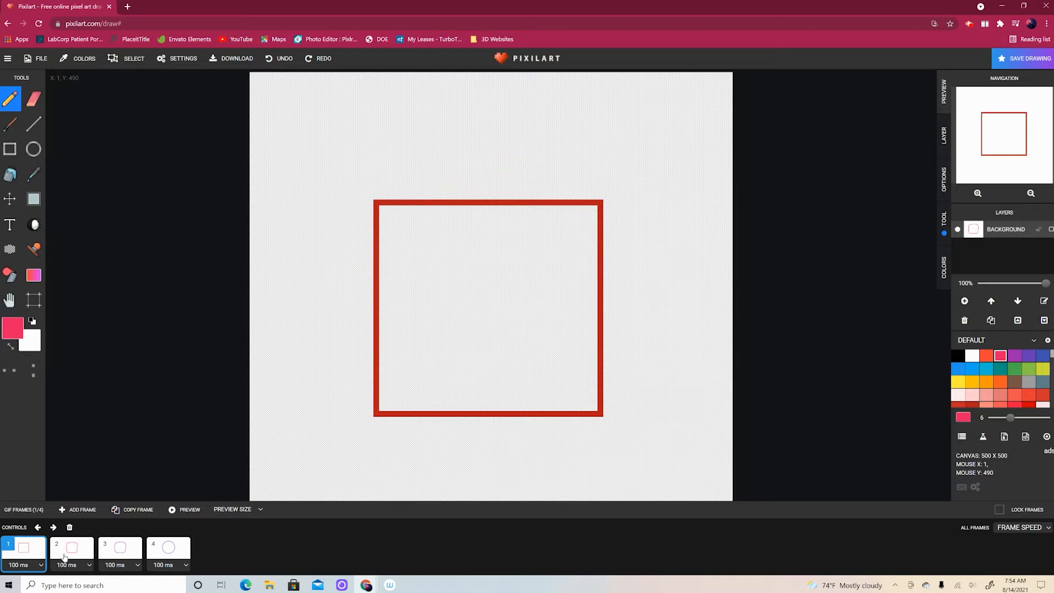
left_click(71, 556)
left_click(116, 556)
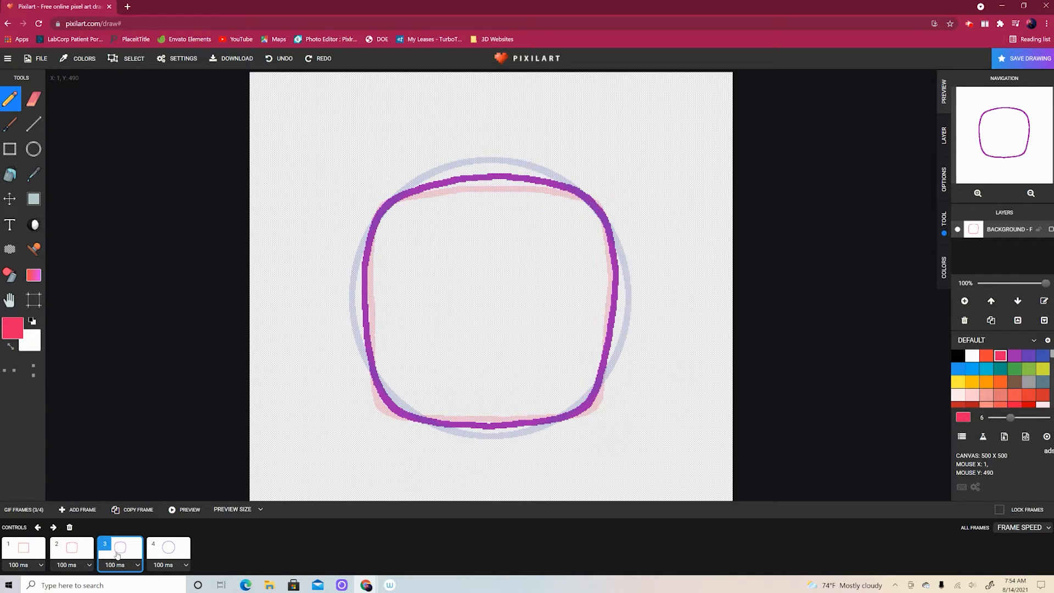
left_click(165, 551)
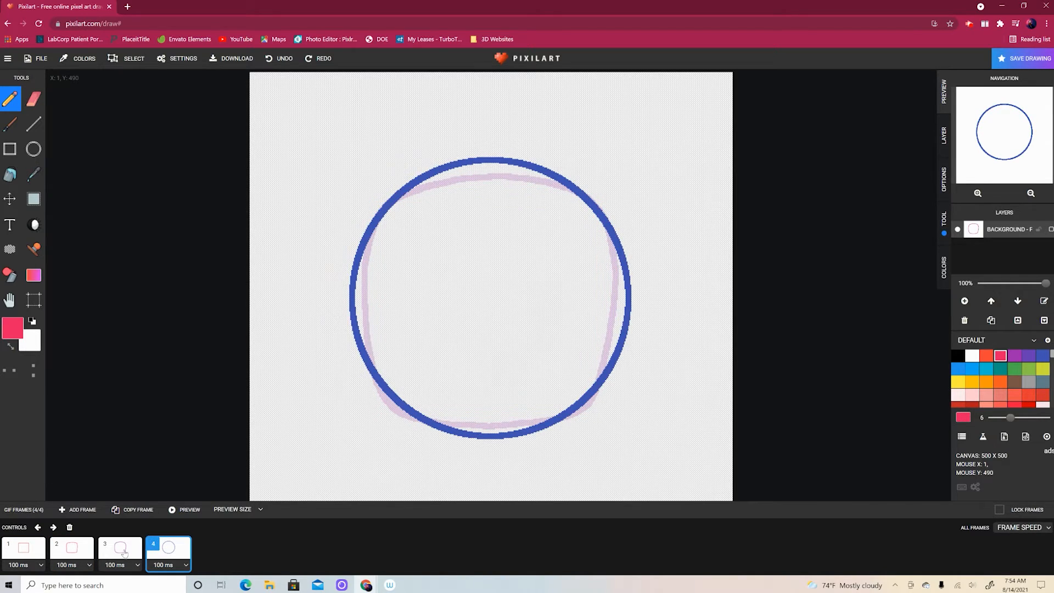
left_click(123, 553)
left_click(73, 553)
left_click(32, 550)
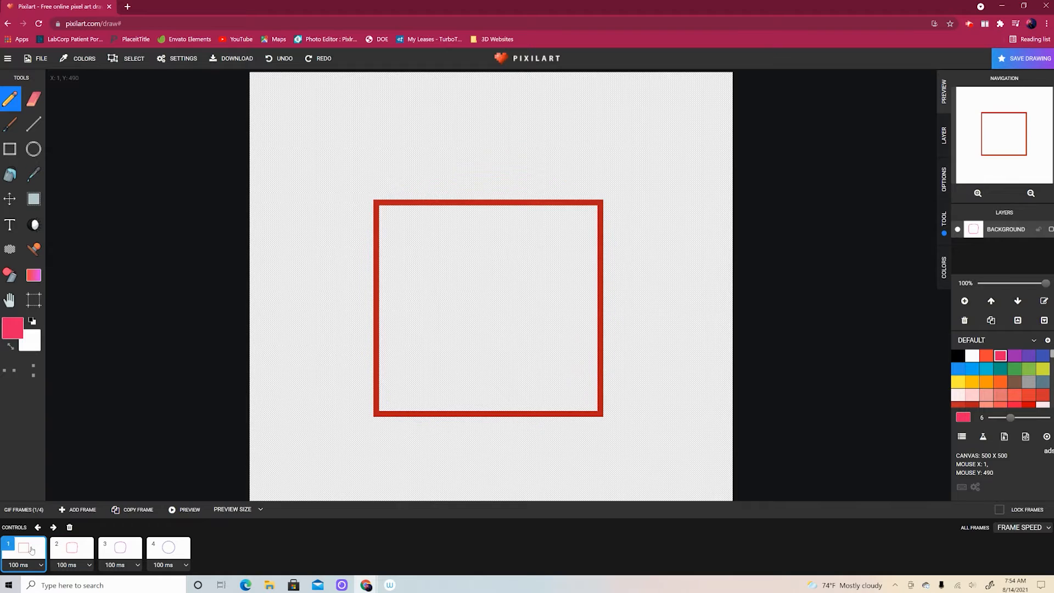
left_click(70, 554)
left_click(125, 556)
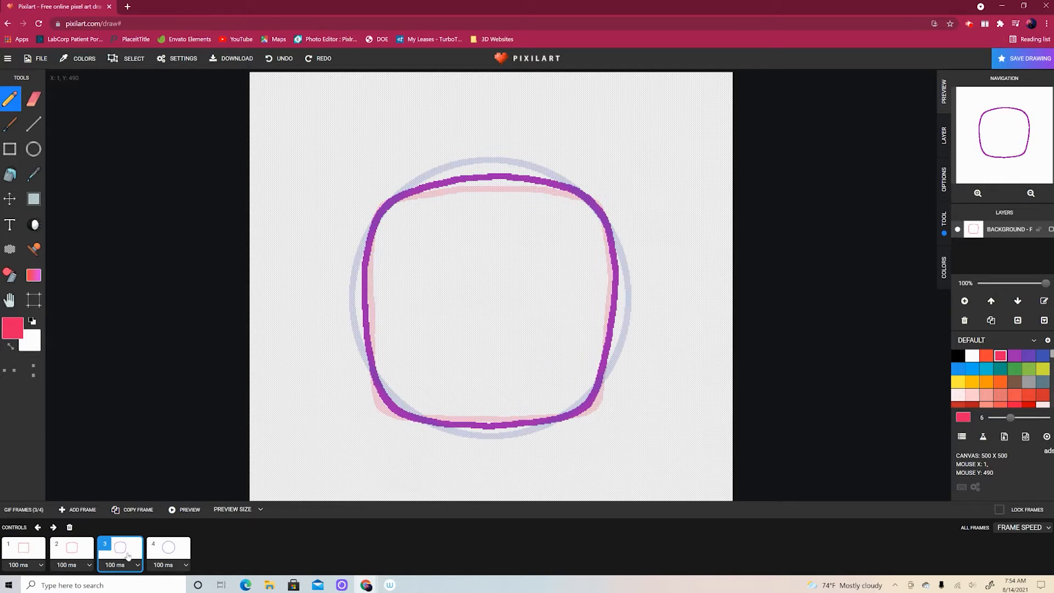
left_click(178, 558)
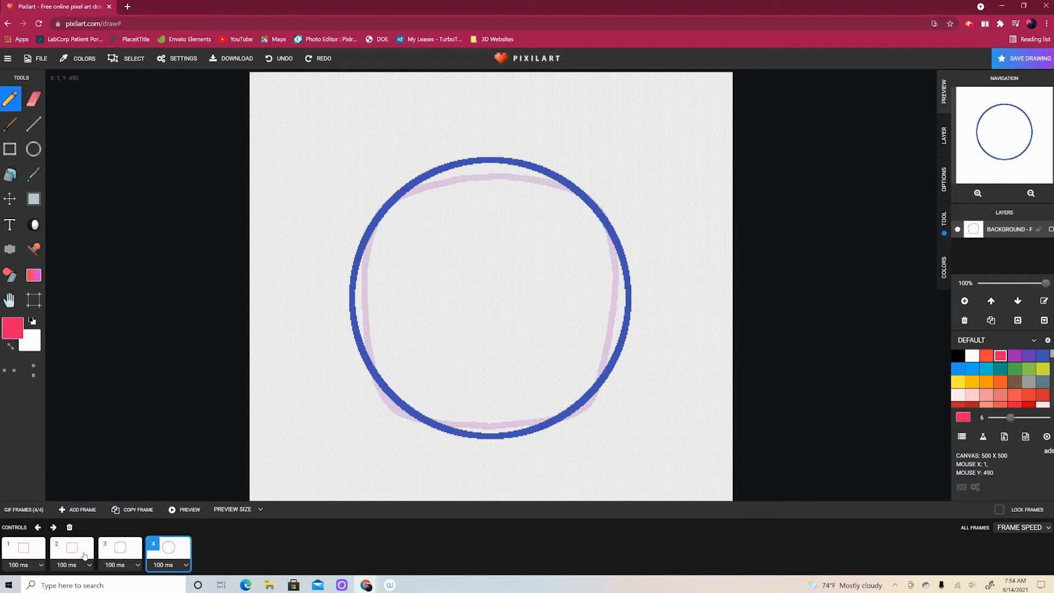
- Add a blank frame between the purple outline on frame 3 and the blue circle
left_click(119, 555)
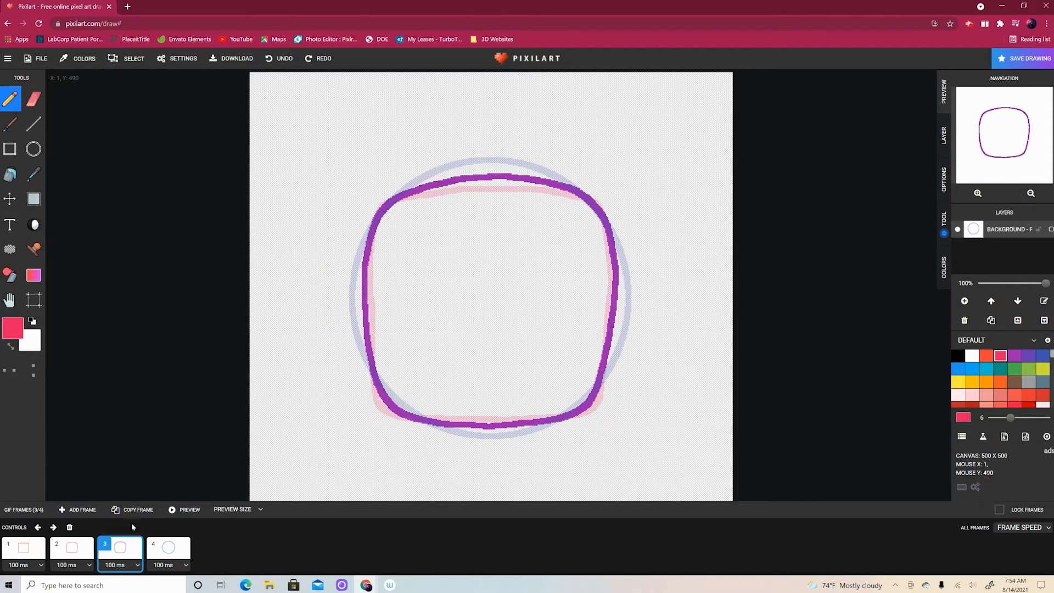
left_click(76, 511)
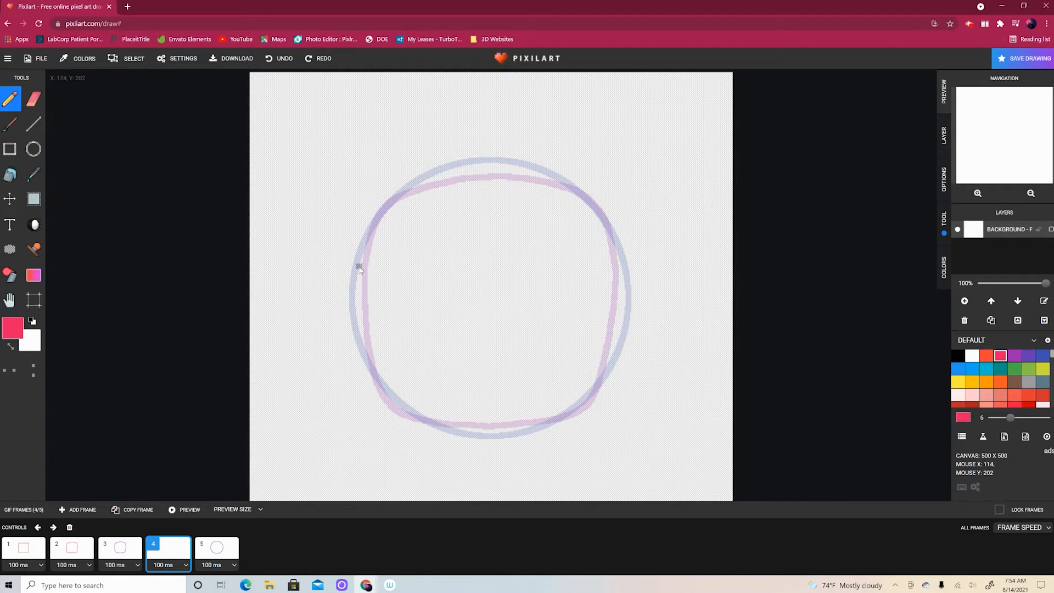
- Draw a violet outline on frame 4 midway between the purple rounded shape and the blue circle
left_click(1027, 356)
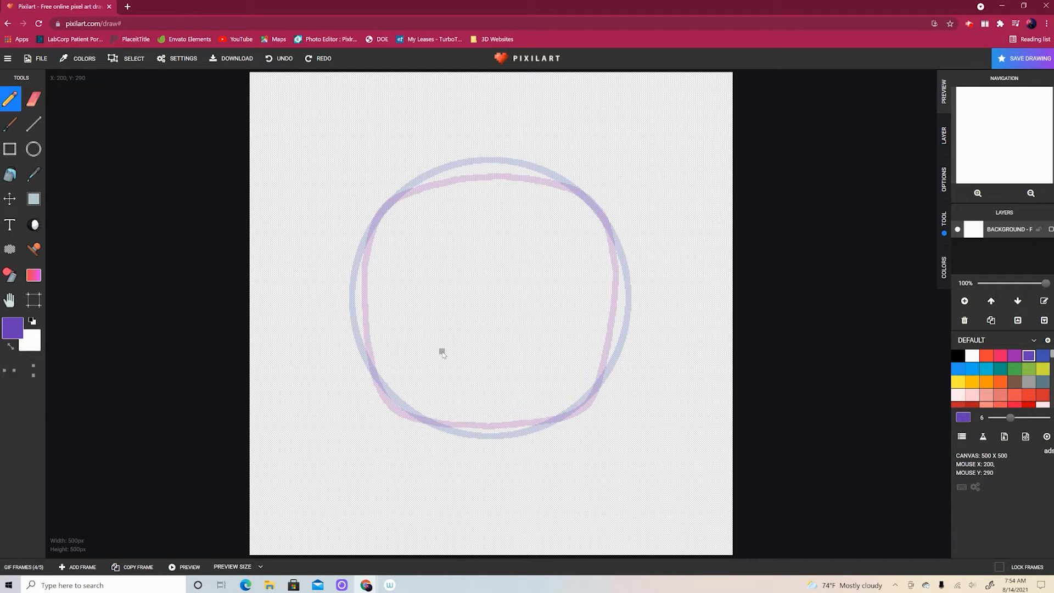
mouse_move(361, 254)
left_mouse_down()
mouse_move(372, 370)
mouse_move(408, 411)
mouse_move(532, 426)
mouse_move(574, 412)
mouse_move(602, 375)
mouse_move(619, 315)
mouse_move(619, 258)
mouse_move(594, 206)
mouse_move(518, 170)
mouse_move(361, 260)
left_mouse_up()
key("e")
left_click(11, 102)
- Step through frames 1 to 5 in order to examine the progression from rectangle to circle
left_click(32, 567)
left_click(32, 554)
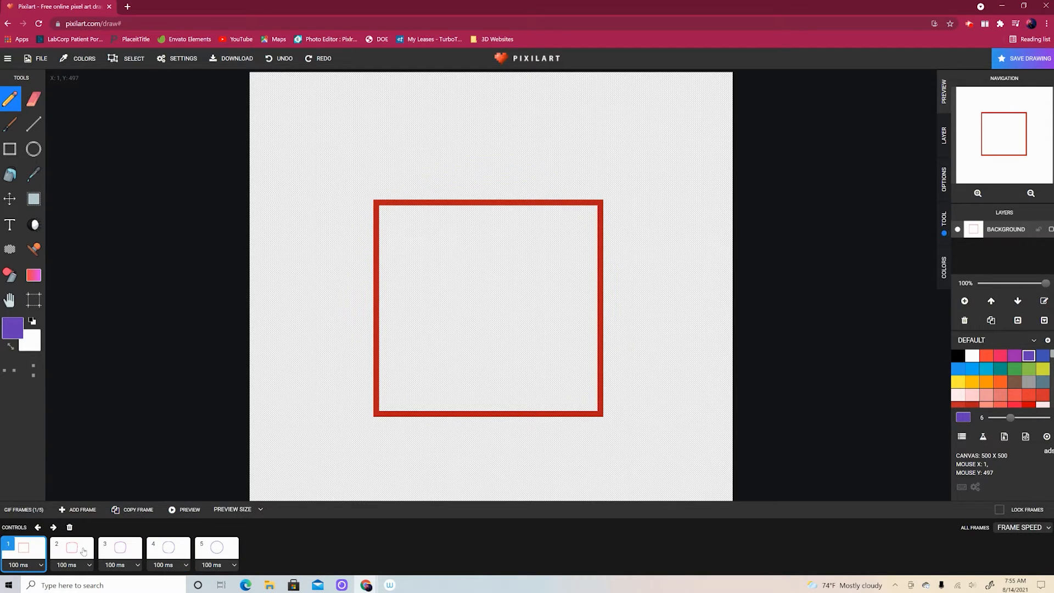
left_click(84, 552)
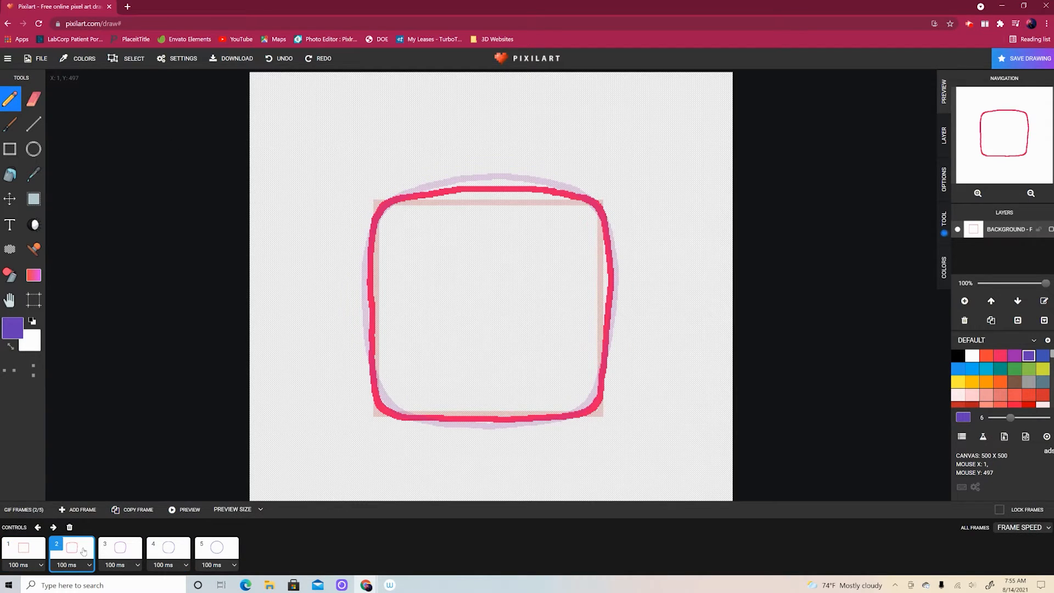
left_click(128, 552)
left_click(163, 551)
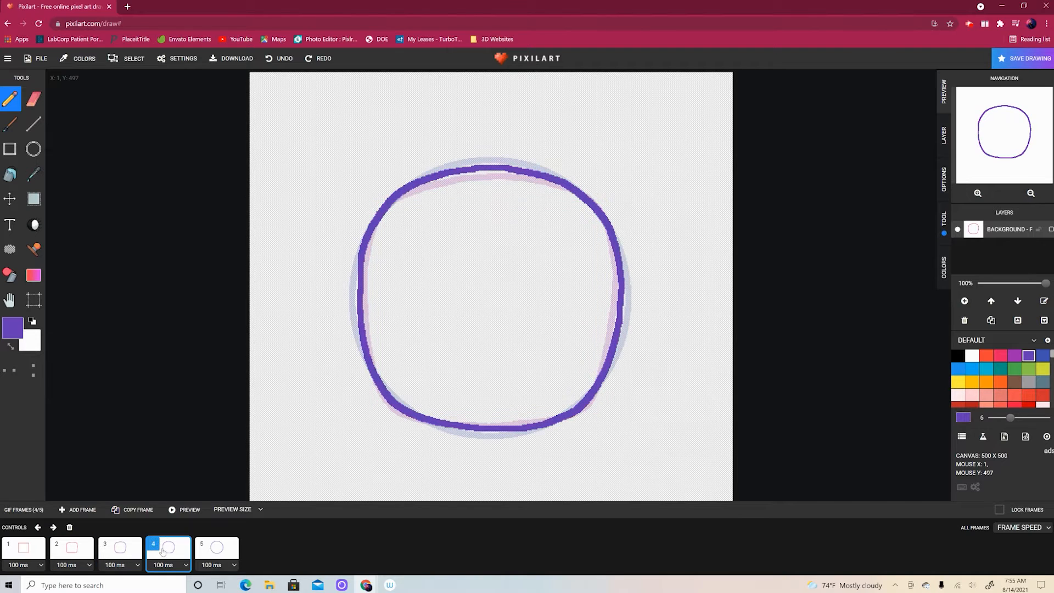
left_click(218, 551)
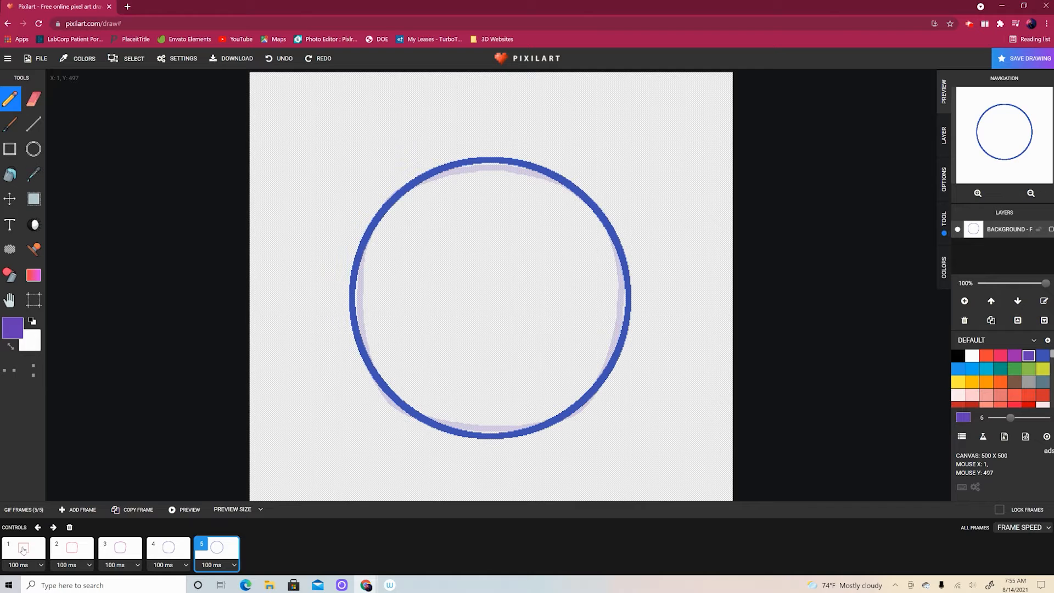
- Fill the outlined shapes on frames 1, 2 and 3 with their matching red, pink and purple
left_click(23, 549)
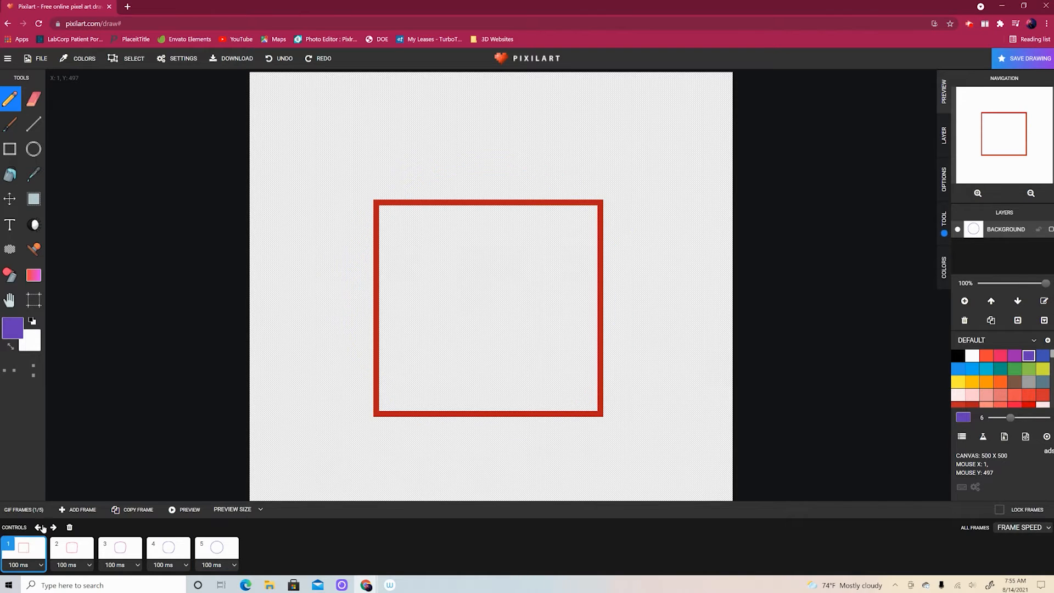
left_click(973, 404)
left_click(10, 174)
left_click(520, 358)
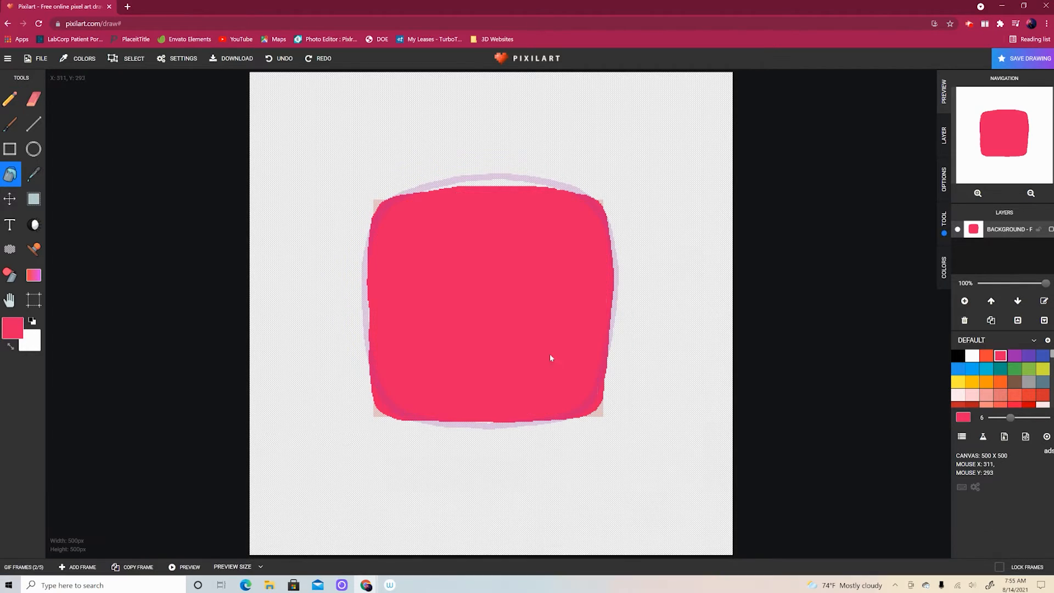
left_click(119, 548)
left_click(1014, 357)
left_click(488, 342)
- Fill frame 4's shape with violet and frame 5's circle with blue, and play the animation preview
left_click(169, 547)
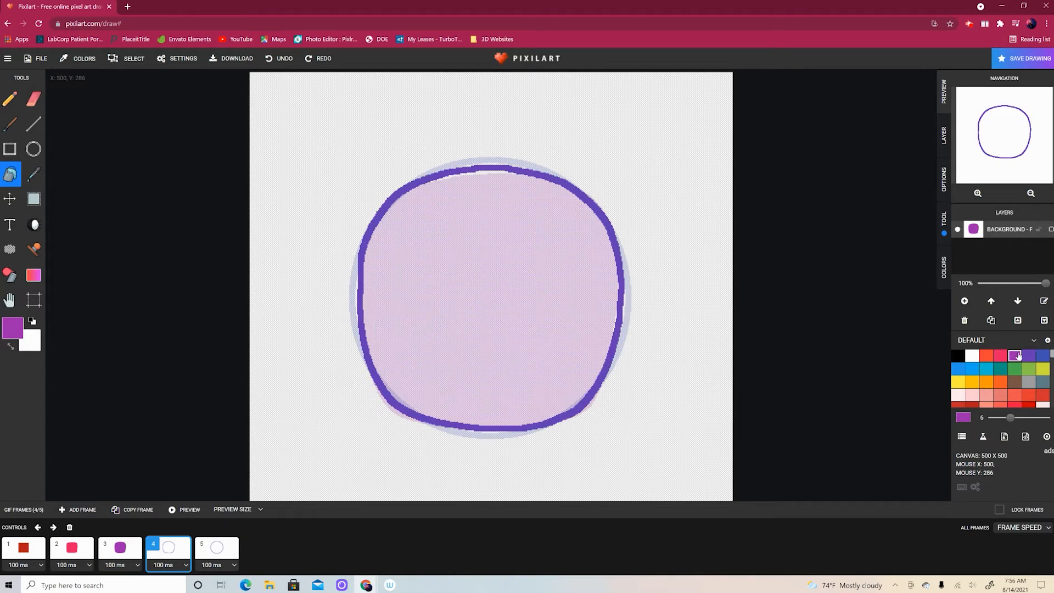
left_click(1029, 356)
left_click(490, 296)
left_click(217, 547)
left_click(1043, 355)
left_click(488, 308)
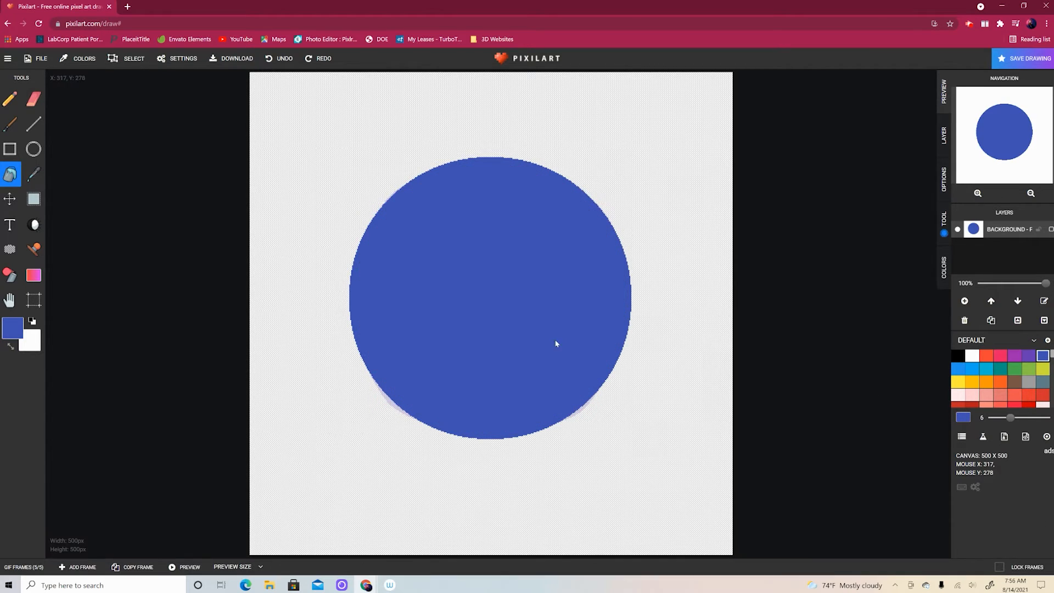
left_click(172, 567)
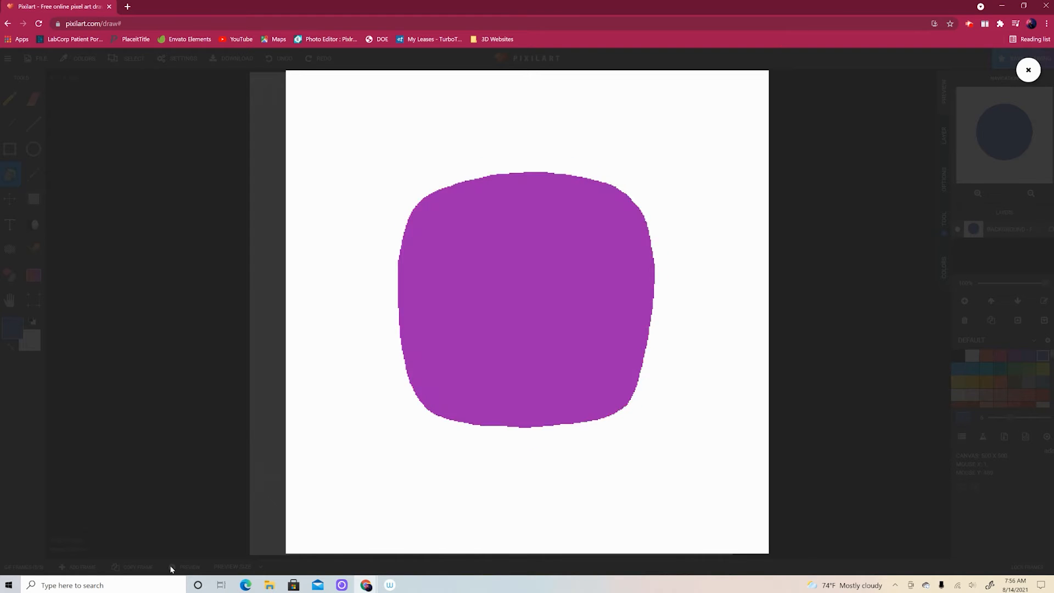
left_click(213, 476)
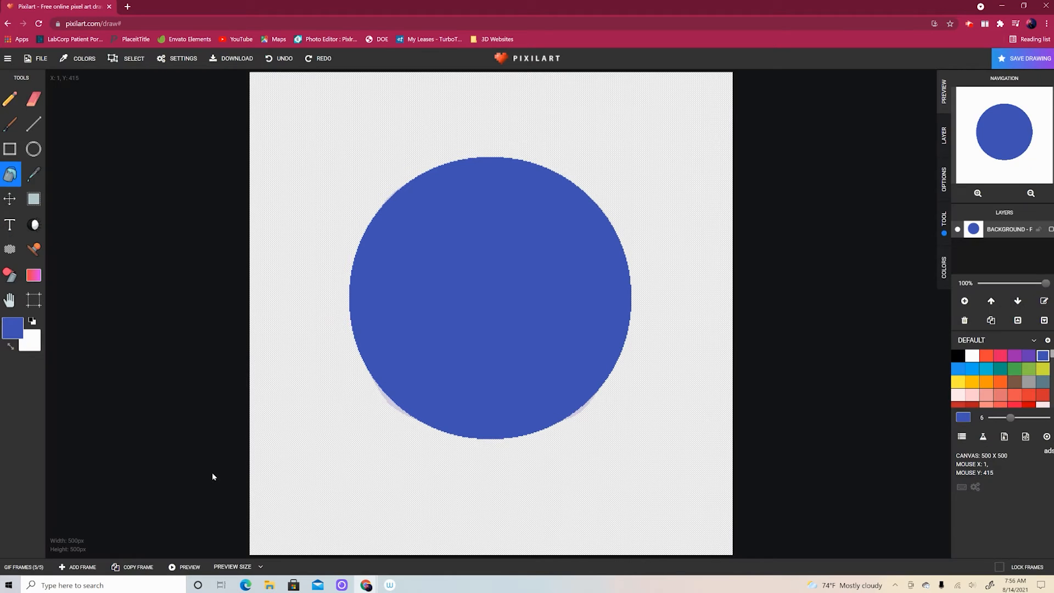
- Refill the shapes on frames 1 to 4 with the circle's blue and play the animation preview
left_click(25, 567)
left_click(20, 549)
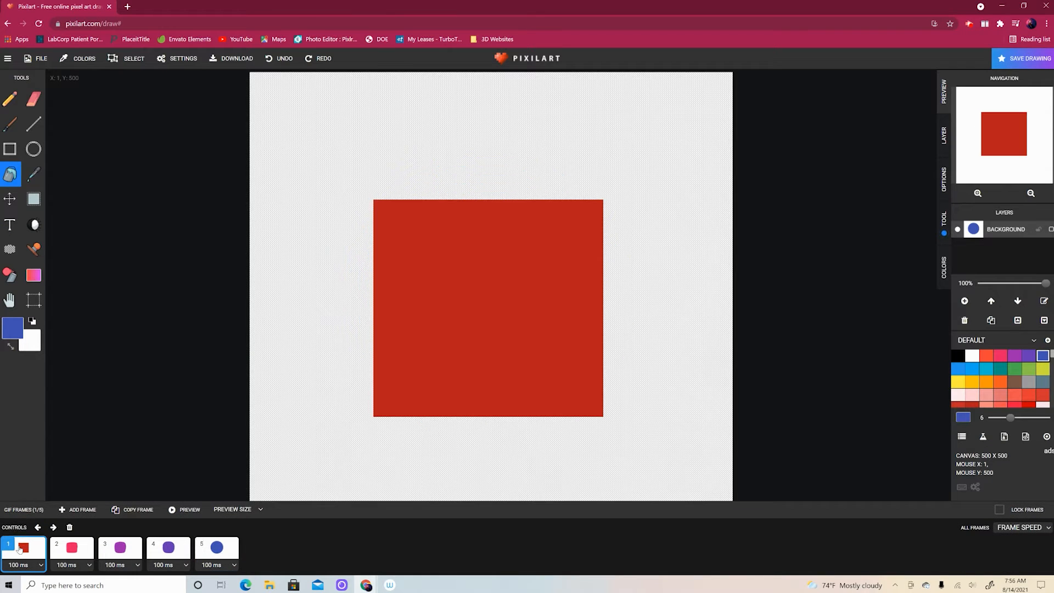
left_click(517, 323)
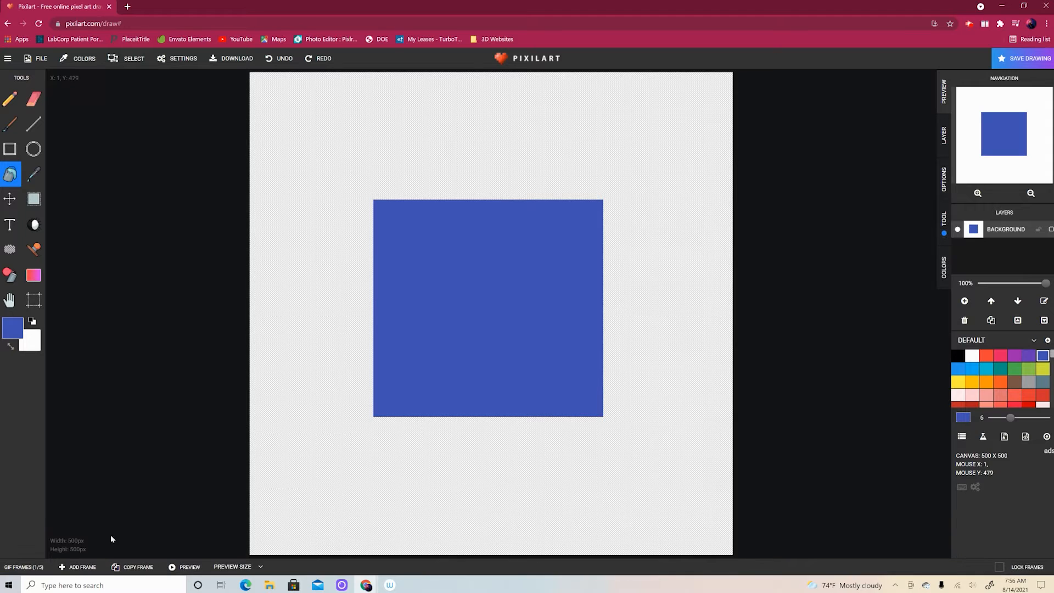
left_click(72, 547)
left_click(489, 365)
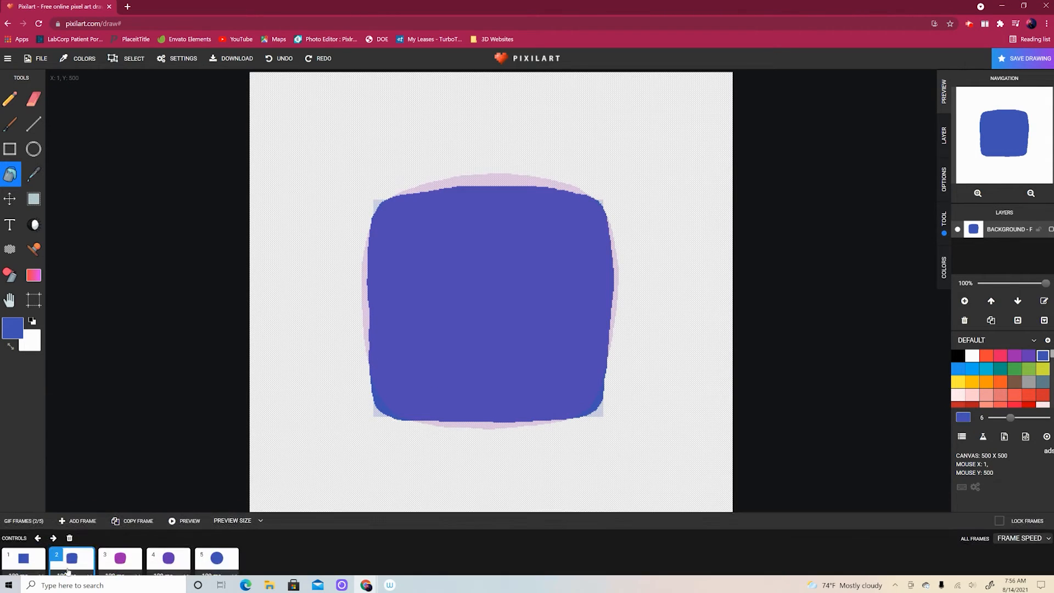
left_click(120, 548)
left_click(452, 357)
left_click(168, 547)
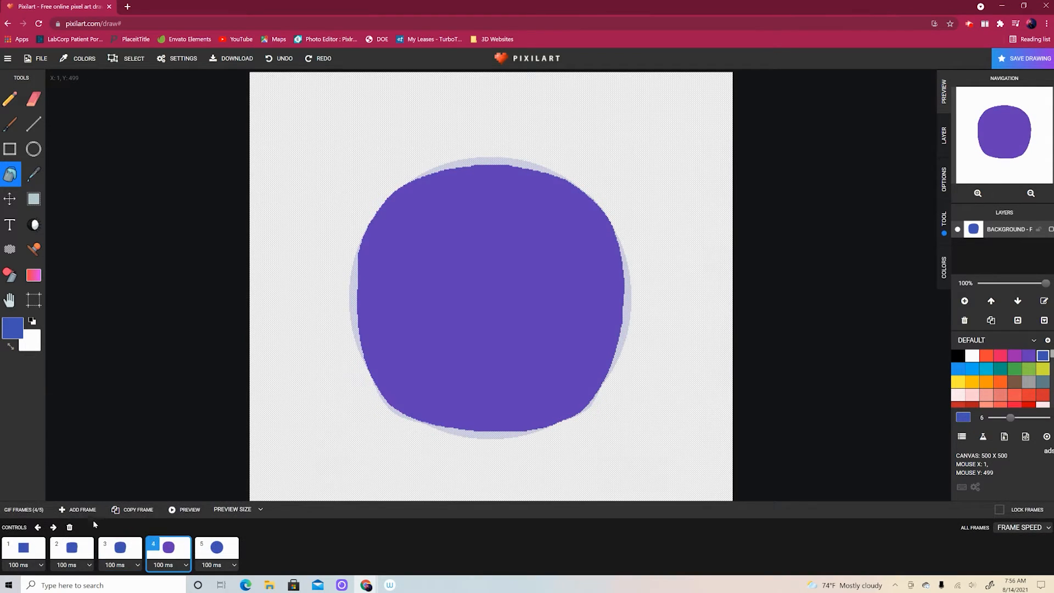
left_click(384, 384)
left_click(171, 566)
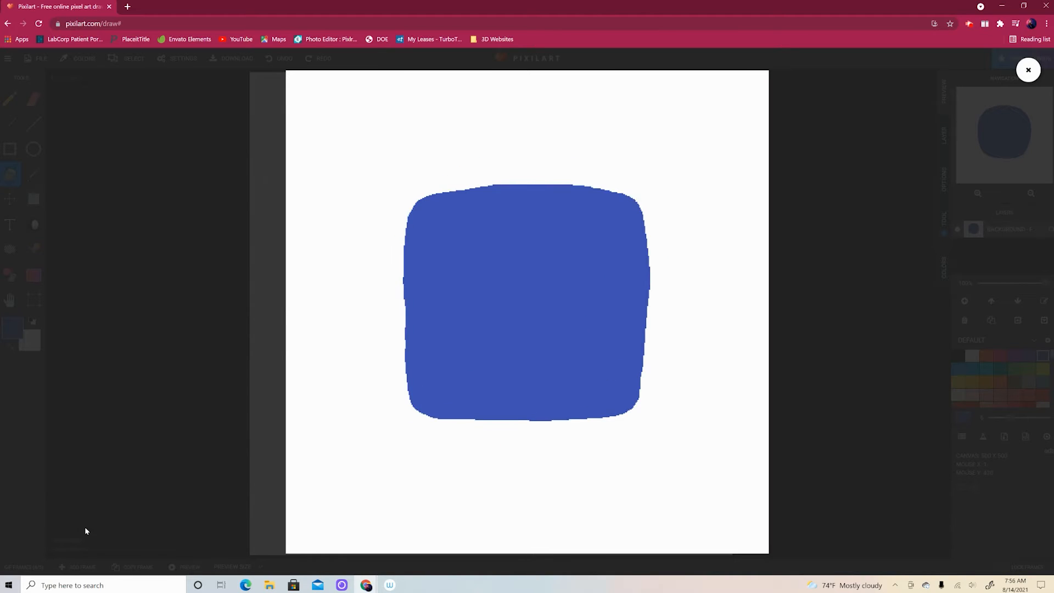
left_click(101, 517)
- Set the duration of frames 1 and 5 to 500 ms and preview the animation
left_click(24, 569)
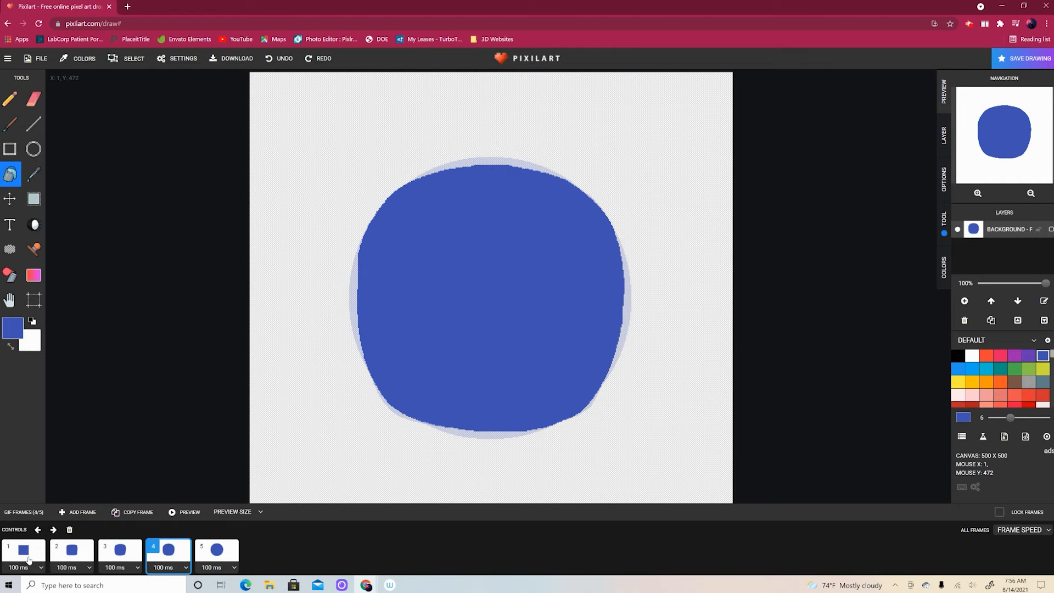
left_click(41, 565)
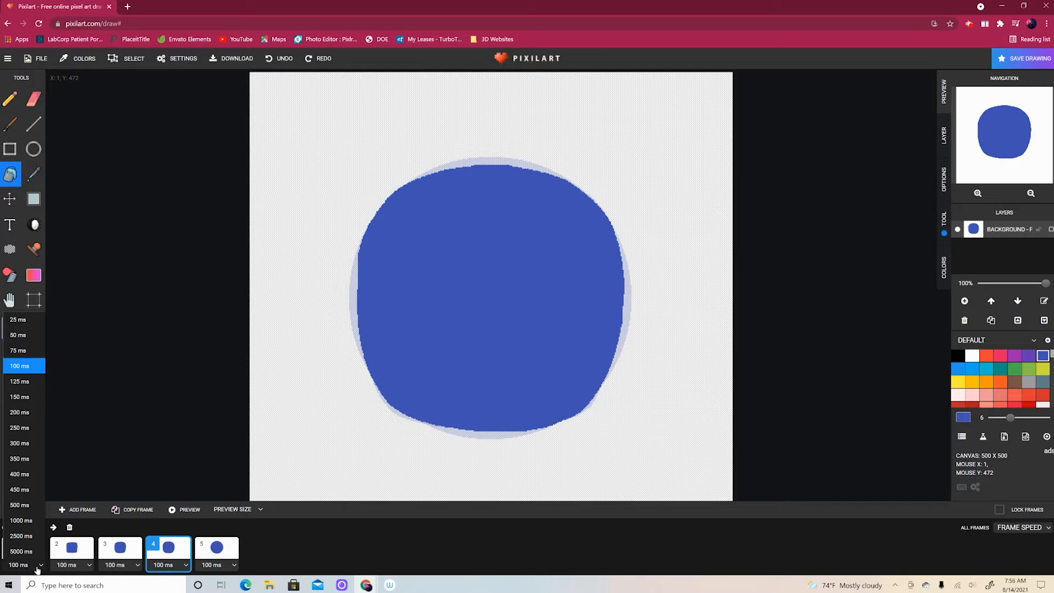
left_click(25, 505)
left_click(235, 566)
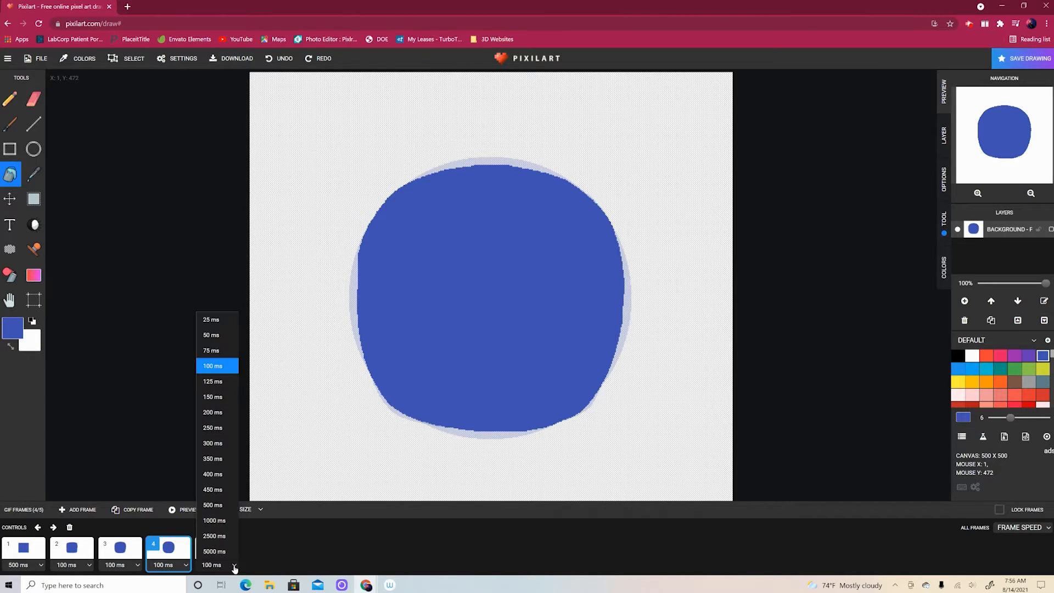
left_click(213, 505)
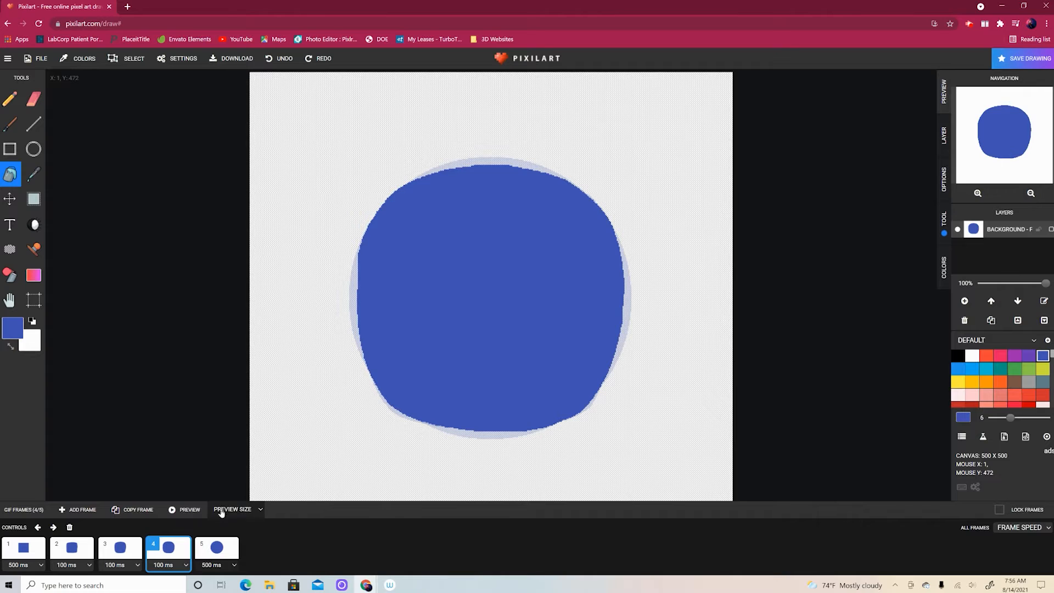
left_click(181, 507)
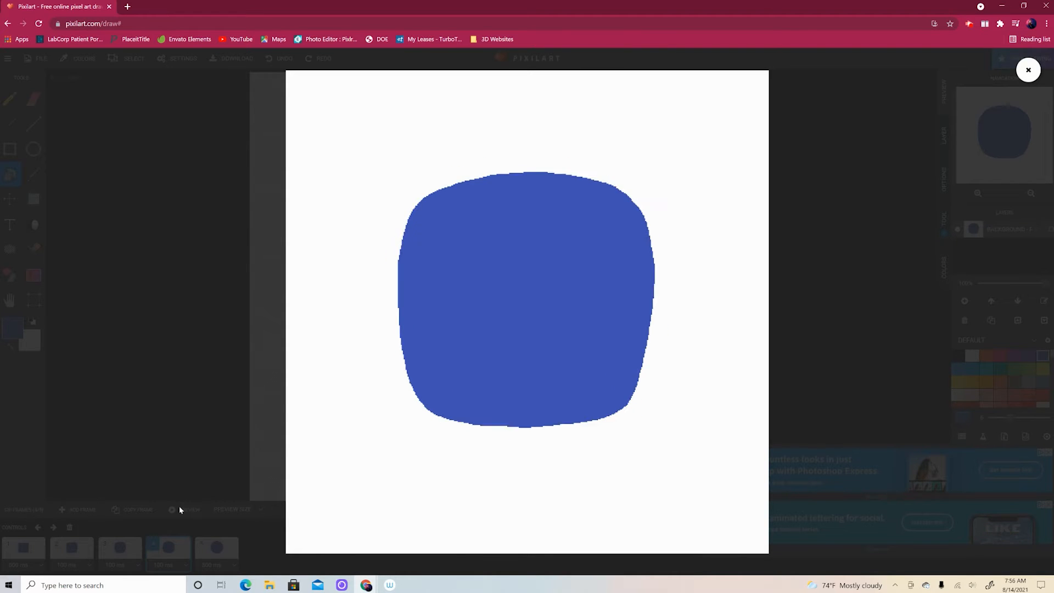
left_click(180, 506)
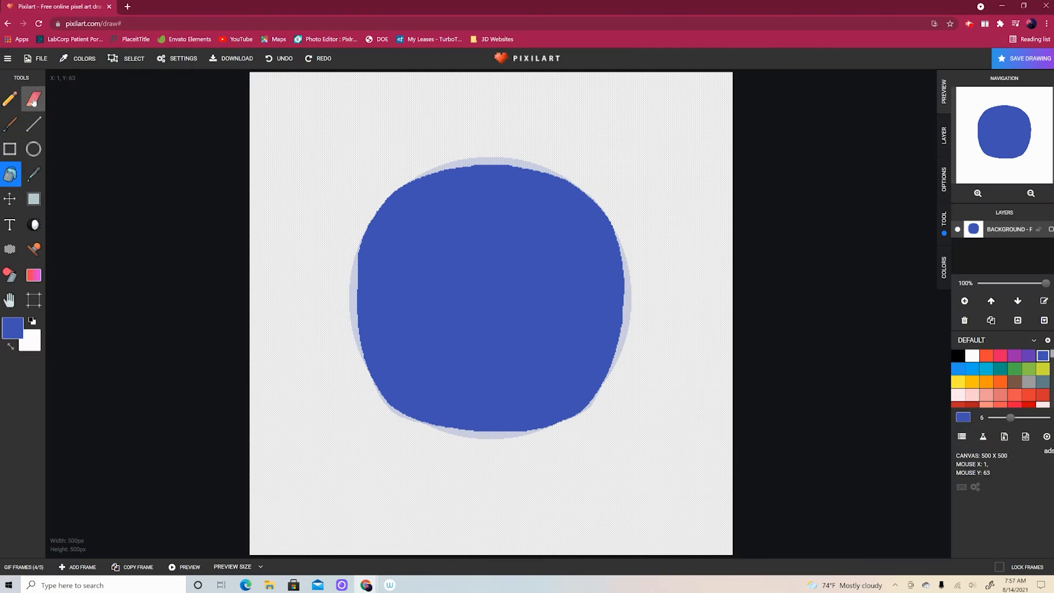
- Examine the Onion Skin and Top Onion Skin options in the canvas settings
left_click(33, 57)
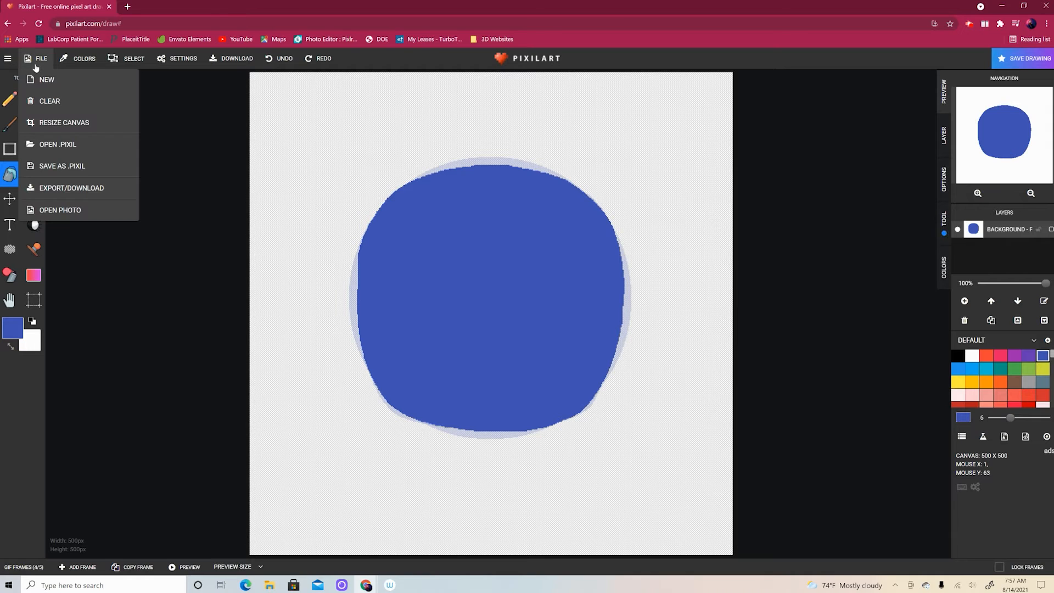
left_click(42, 76)
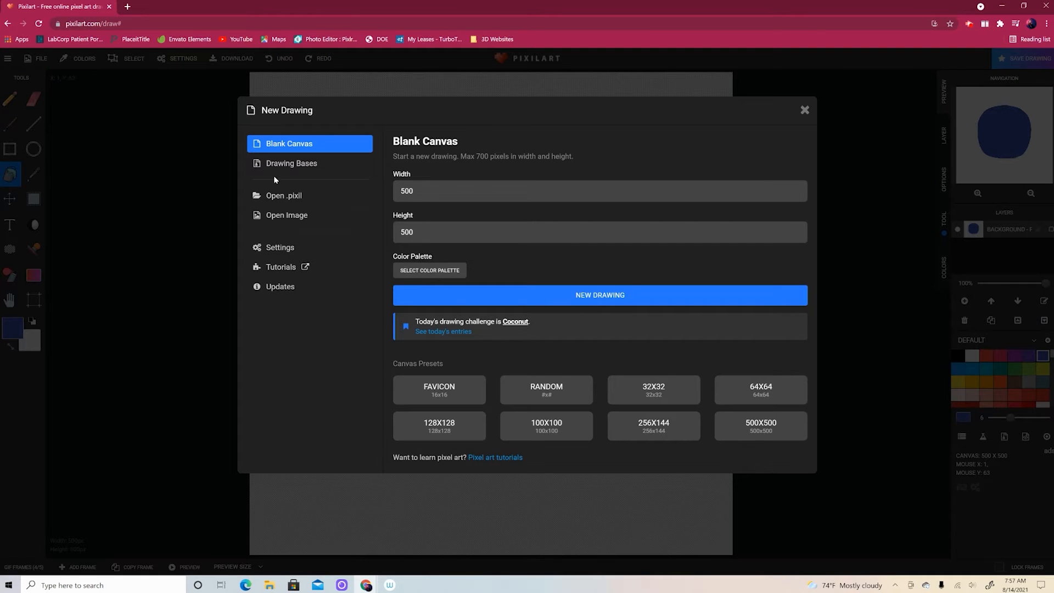
left_click(279, 247)
scroll(544, 449, "down", 1)
scroll(548, 456, "down", 5)
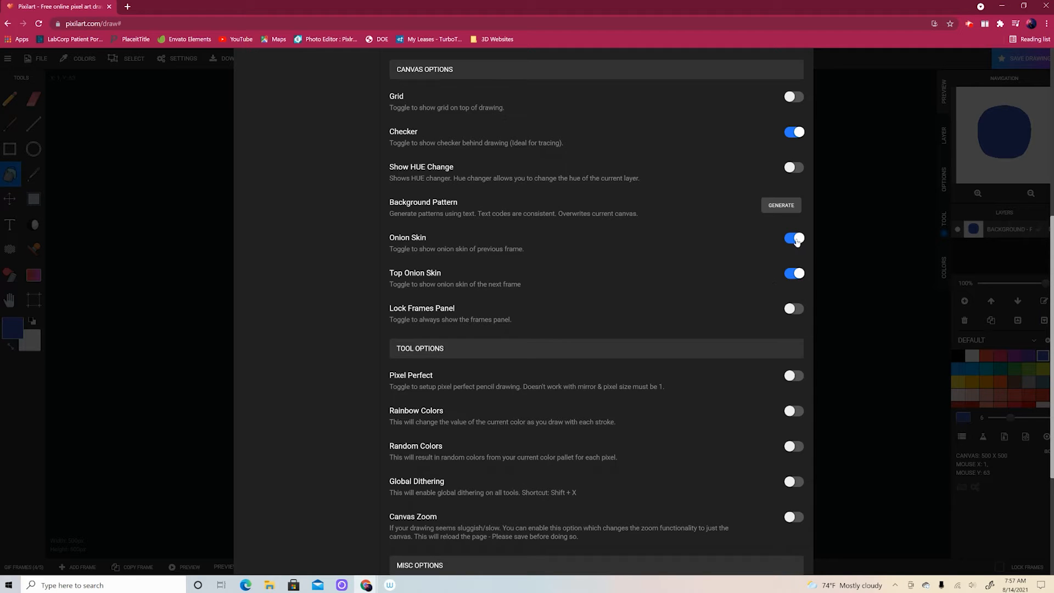
scroll(556, 361, "up", 6)
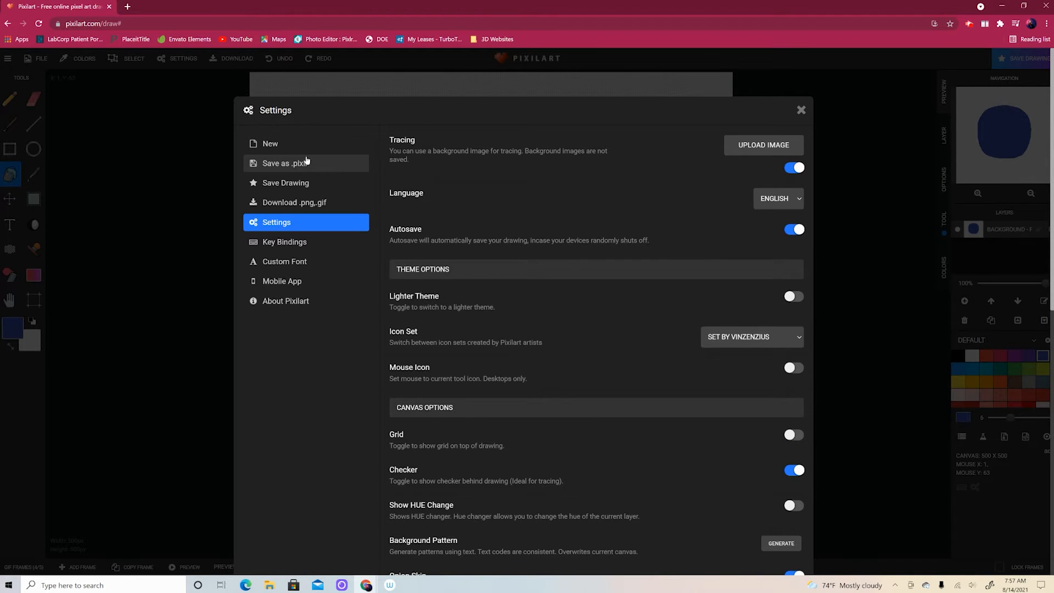
- Create a new 500 by 500 blank drawing and draw a large black circle outline centred on the canvas
left_click(285, 146)
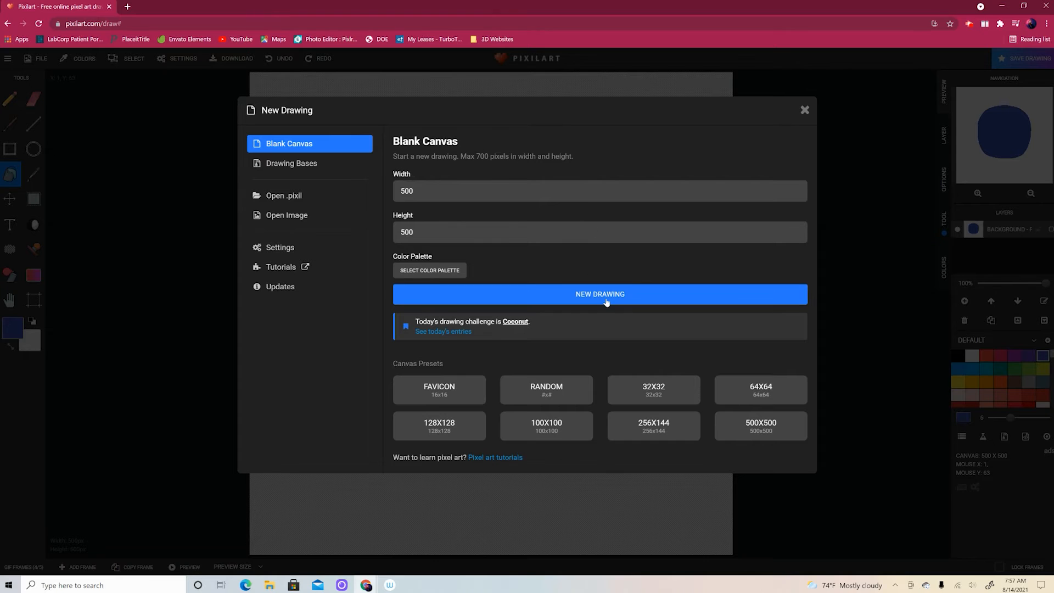
left_click(606, 301)
key("c")
left_click(958, 356)
left_click_drag(409, 209, 676, 448)
left_click(15, 202)
left_click_drag(556, 454, 520, 440)
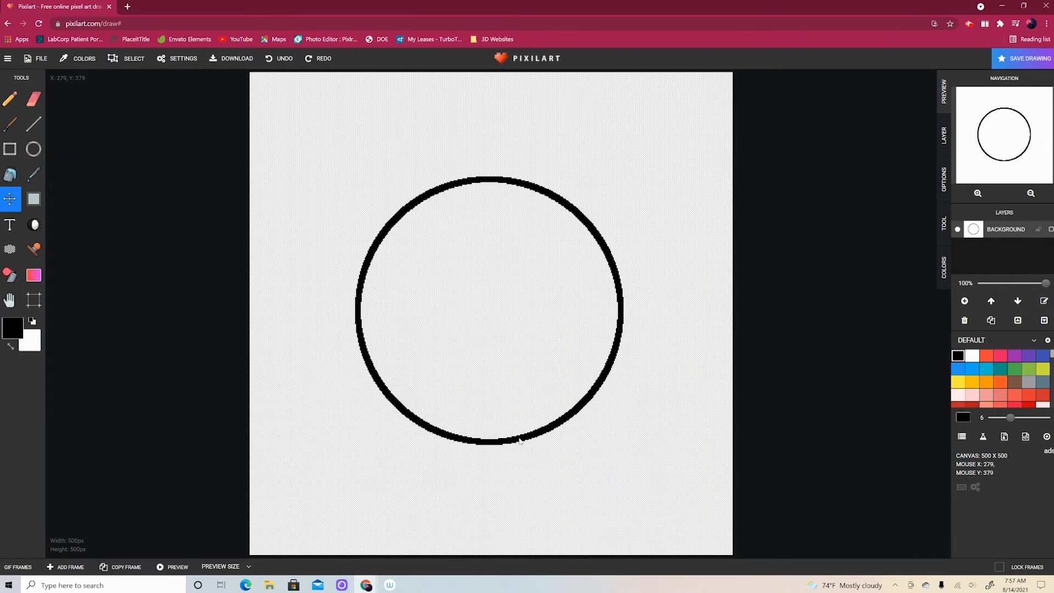
- Draw a small black circle outline and move it into the upper right of the large circle as an eye
left_click(8, 109)
key("c")
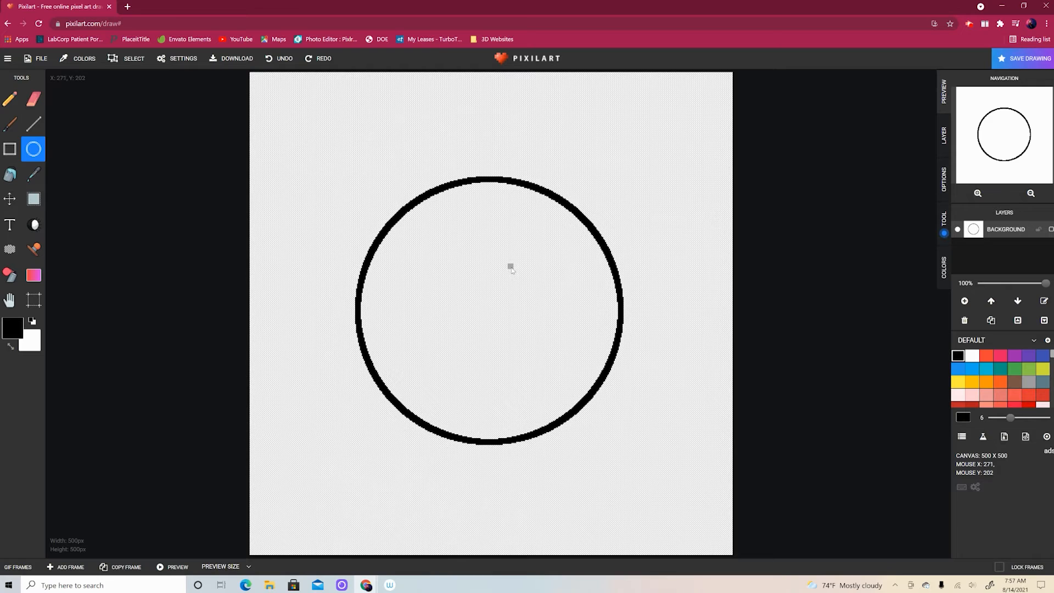
left_click_drag(285, 135, 357, 207)
left_click(34, 199)
mouse_move(264, 111)
left_mouse_down()
mouse_move(335, 165)
mouse_move(378, 220)
left_mouse_up()
left_click_drag(340, 200, 565, 310)
left_click(481, 243)
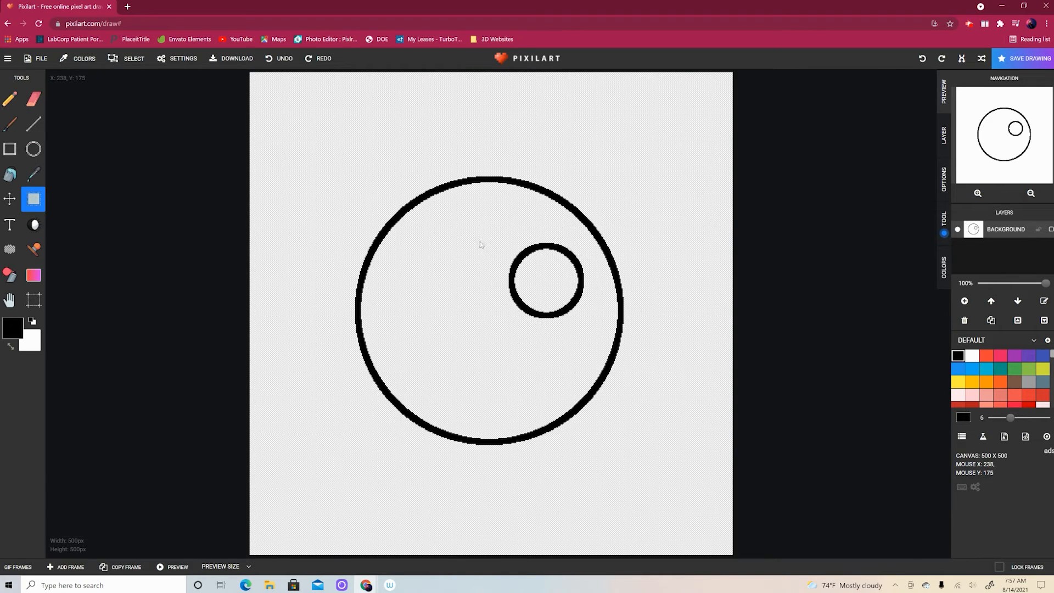
- Copy the eye circle and place the pasted copy level with it on the left side of the face
left_click_drag(485, 229, 590, 325)
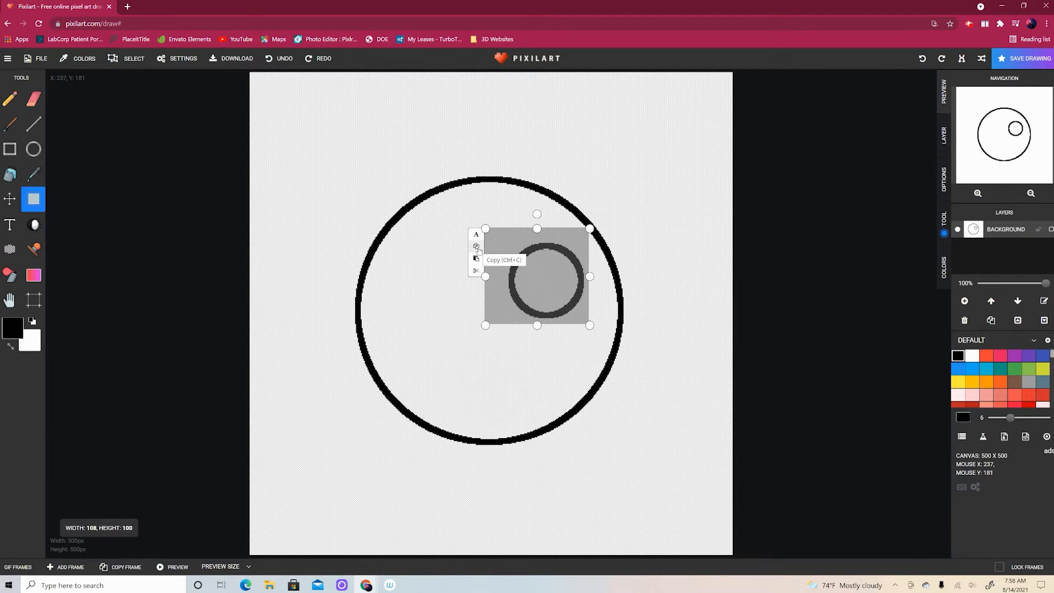
left_click(478, 249)
key("ctrl+v")
left_click_drag(484, 284, 433, 318)
key("e")
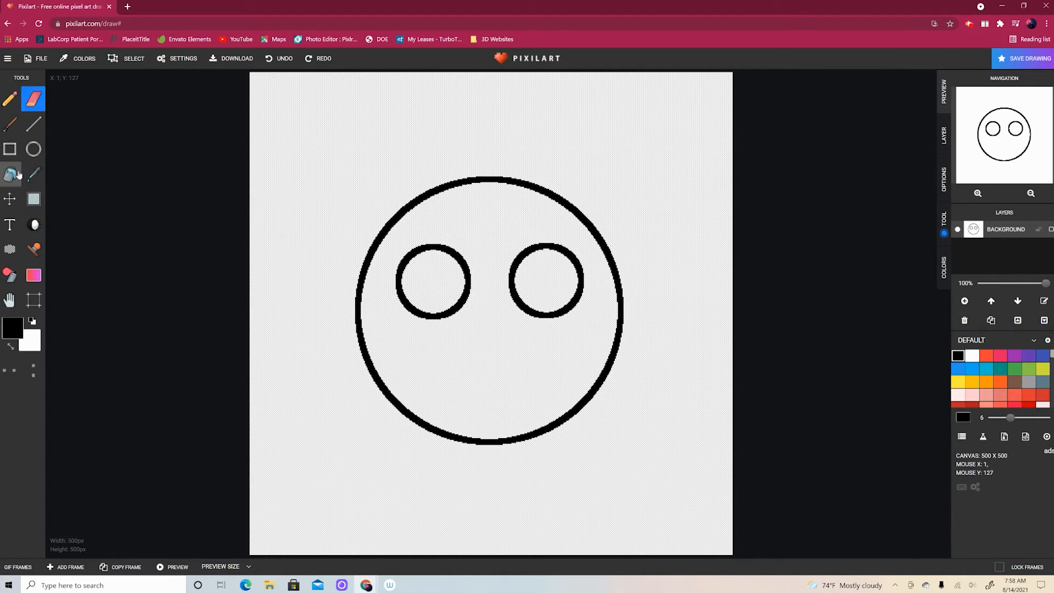
- Add a small black pupil to each eye and draw a tall oval mouth filled with black
left_click(33, 149)
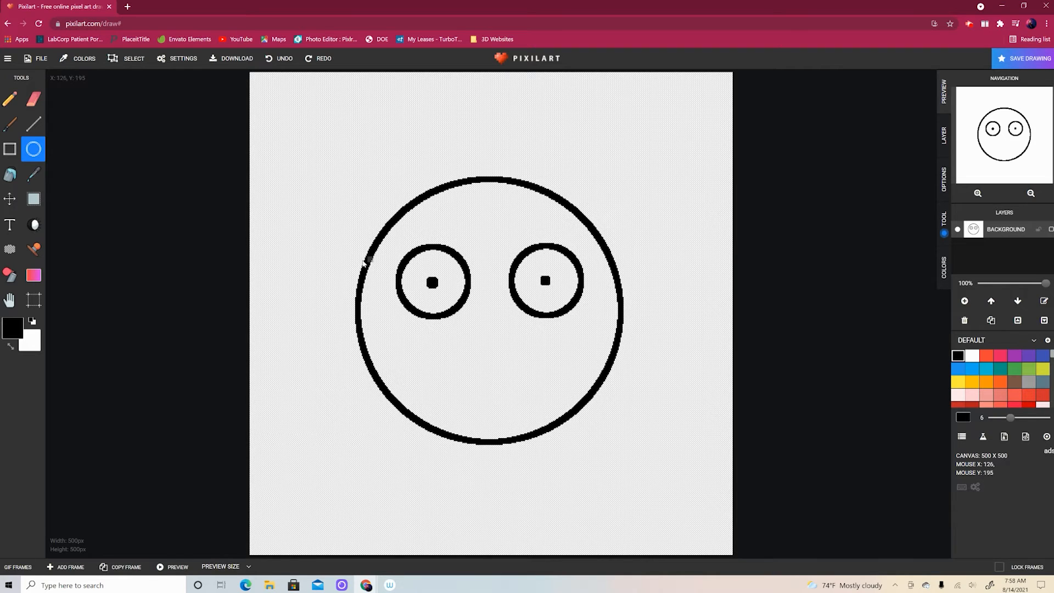
left_click_drag(474, 337, 518, 420)
key("f")
left_click(493, 379)
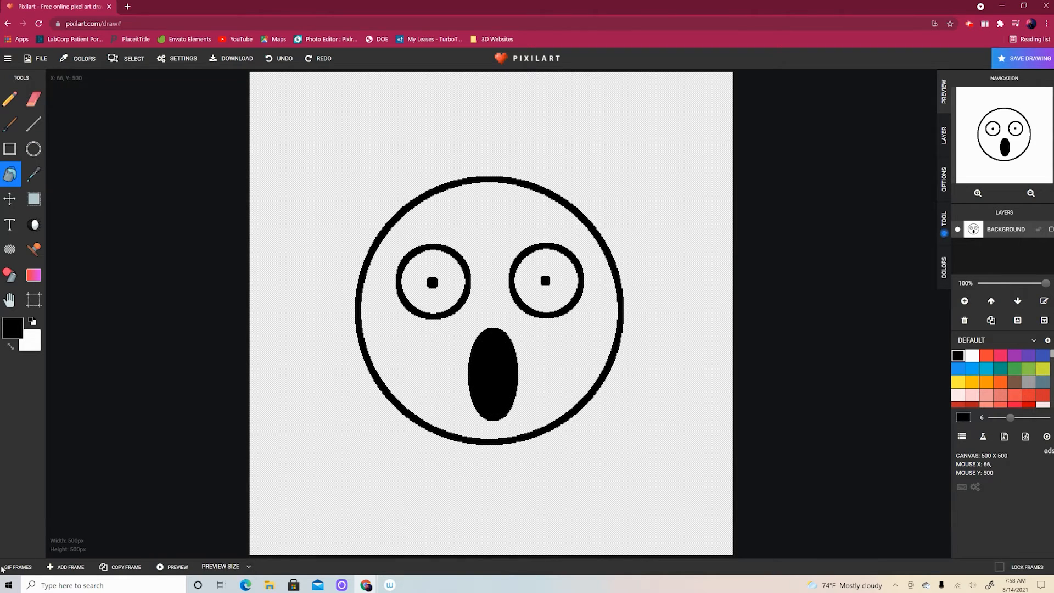
- Add a second frame, draw a wide black oval outline over the ghosted face and move it down towards the face's lower edge
mouse_move(17, 566)
left_click(79, 512)
left_click(36, 152)
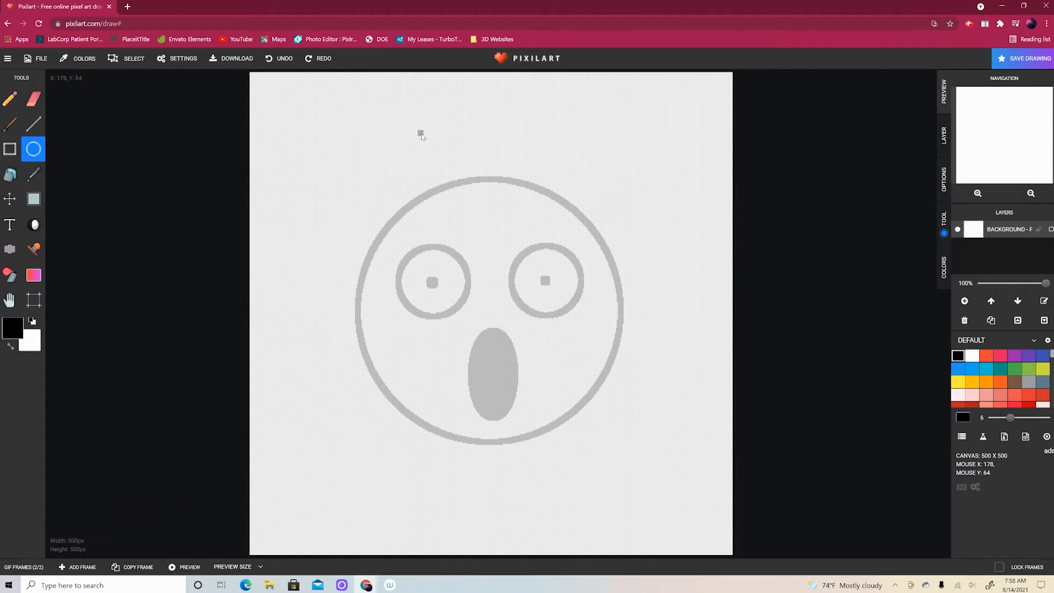
mouse_move(328, 192)
left_mouse_down()
mouse_move(558, 303)
mouse_move(652, 414)
left_mouse_up()
key("m")
left_click_drag(480, 198, 482, 243)
- Draw squinting eyes from paired straight lines and a short dash for the mouth, and recolour the second frame's face red
key("l")
left_click_drag(523, 347, 595, 323)
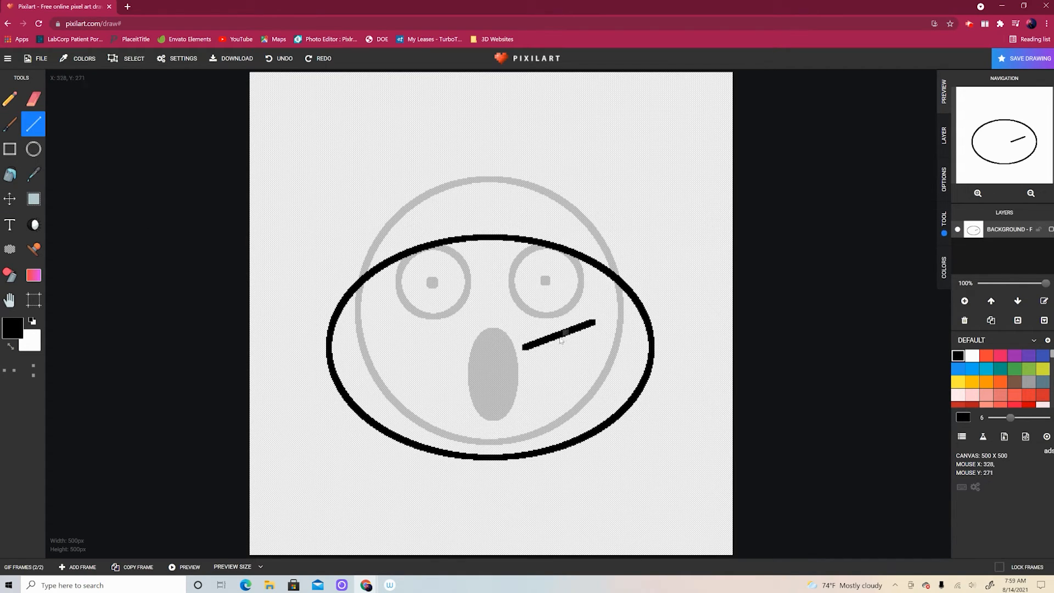
left_click_drag(458, 344, 382, 315)
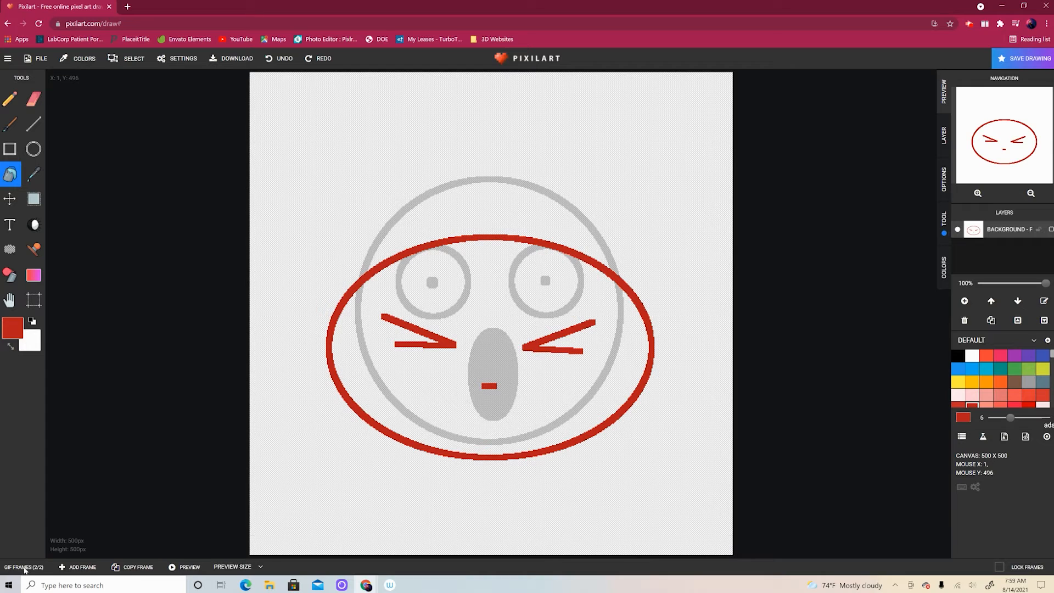
- Add a blank frame and move it between the surprised and squinting faces
left_click(25, 568)
left_click(78, 510)
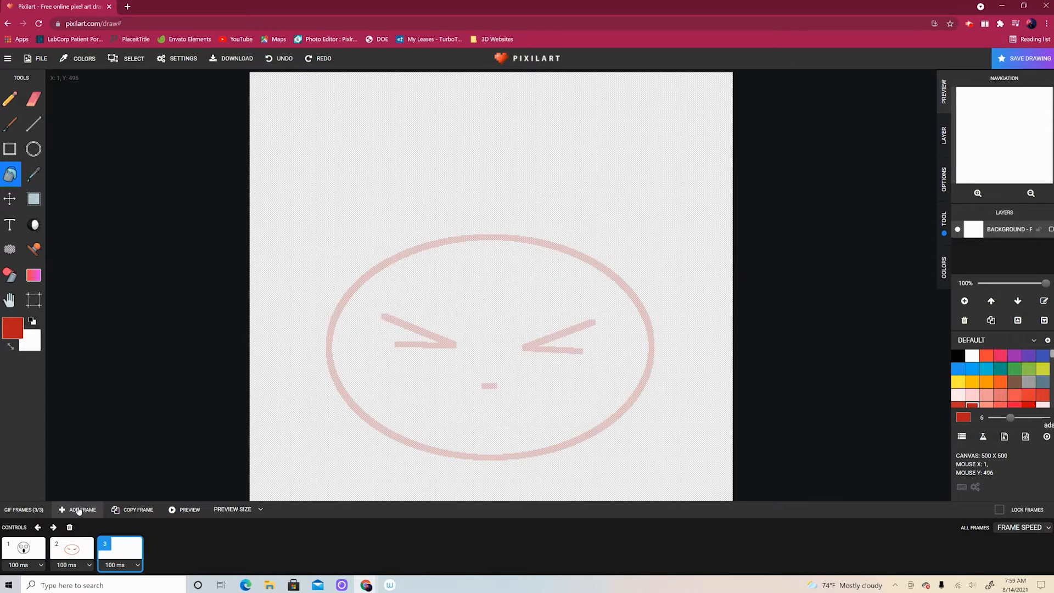
left_click(38, 528)
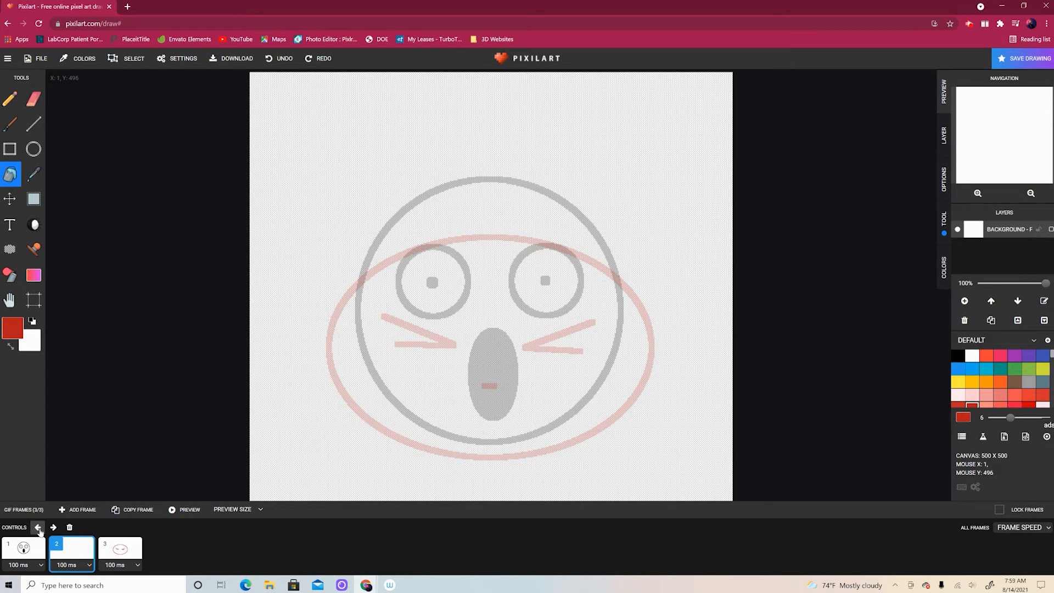
- Draw a red head circle on the in-between frame, then reposition and stretch it into an oval between the two ghosted outlines
left_click(33, 149)
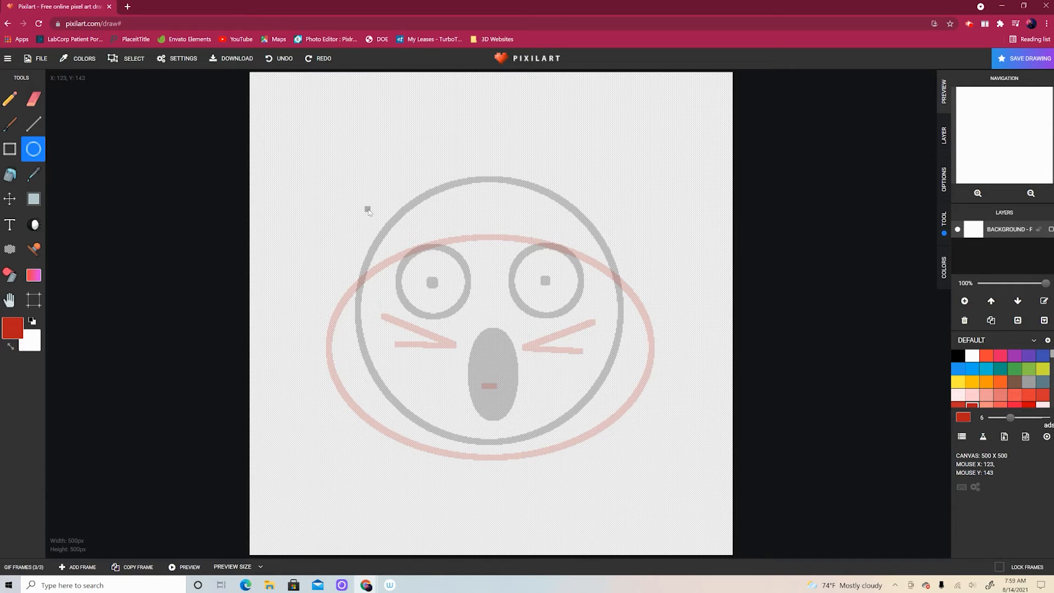
left_click_drag(367, 209, 688, 467)
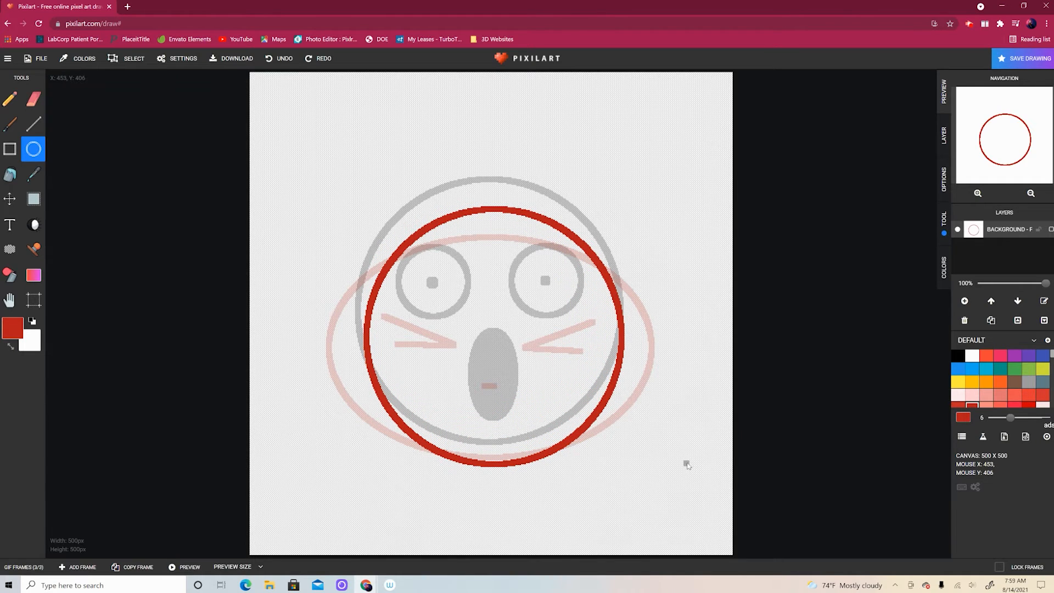
left_click(34, 199)
left_click_drag(338, 186, 671, 493)
left_click_drag(529, 460, 524, 447)
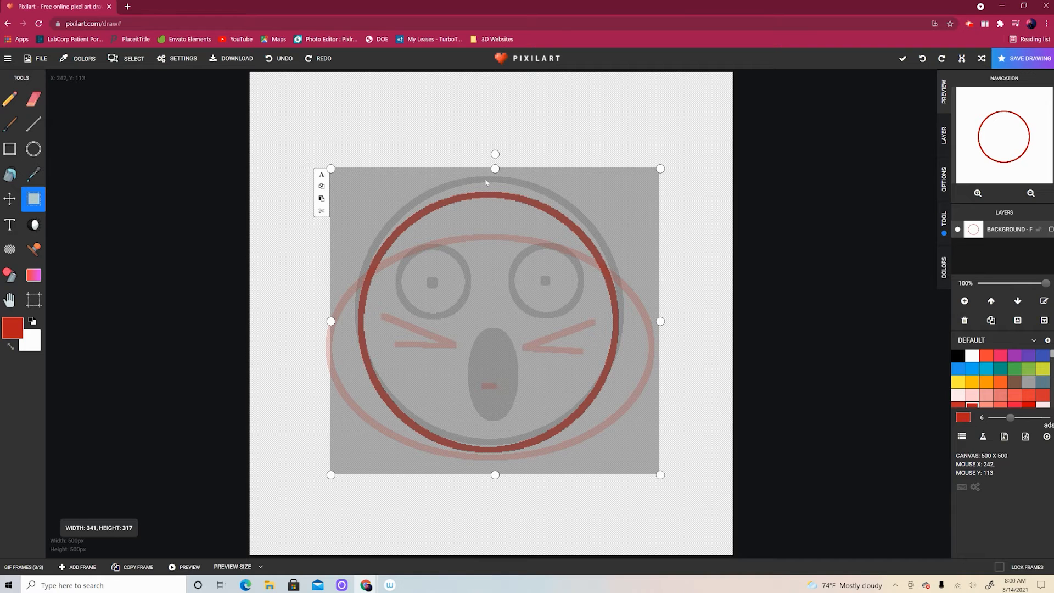
left_click_drag(495, 168, 495, 179)
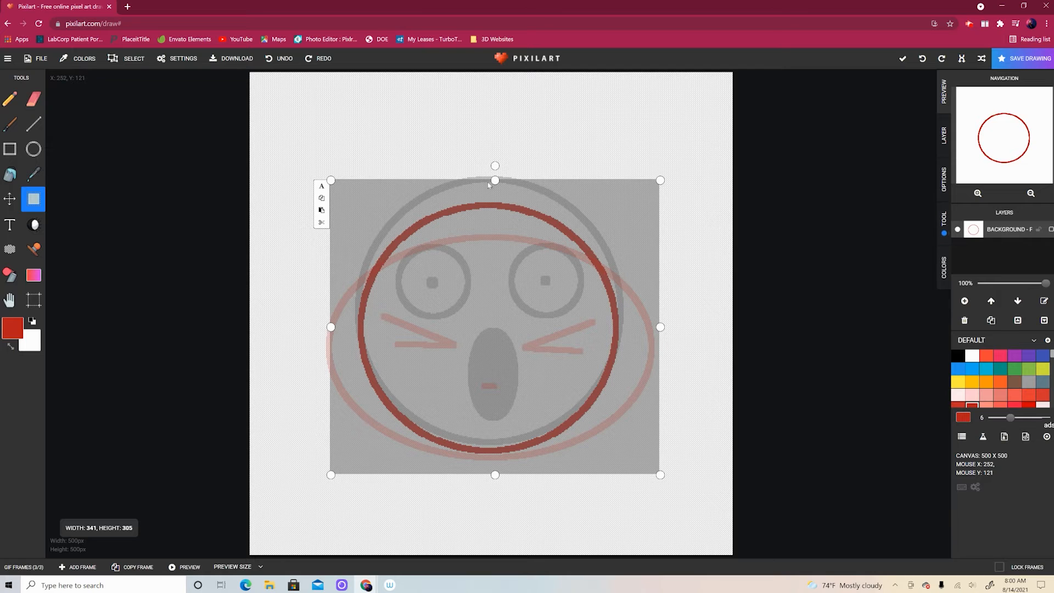
left_click_drag(330, 328, 312, 337)
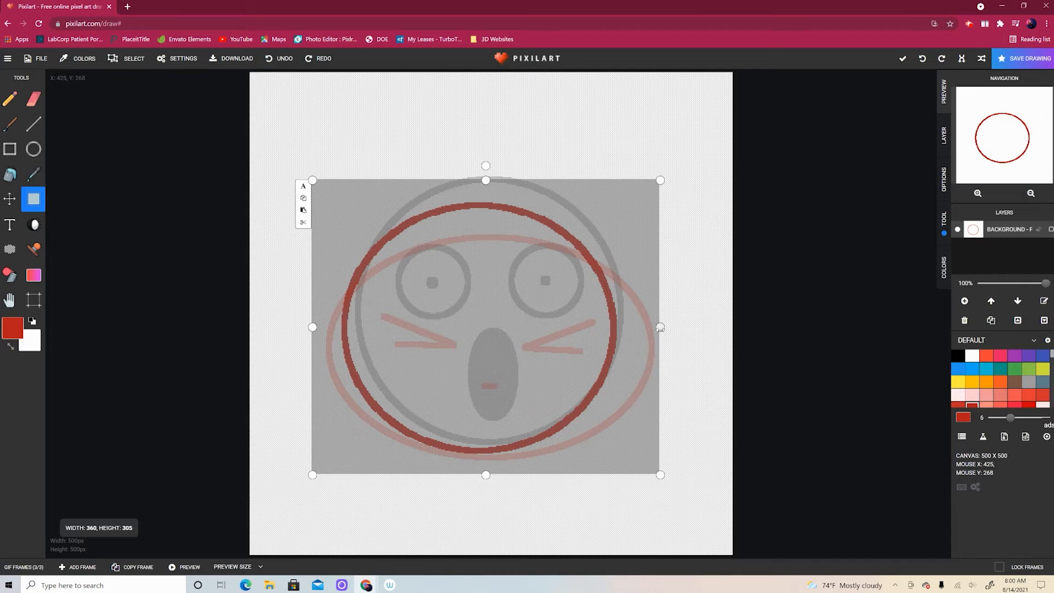
left_click_drag(661, 328, 679, 329)
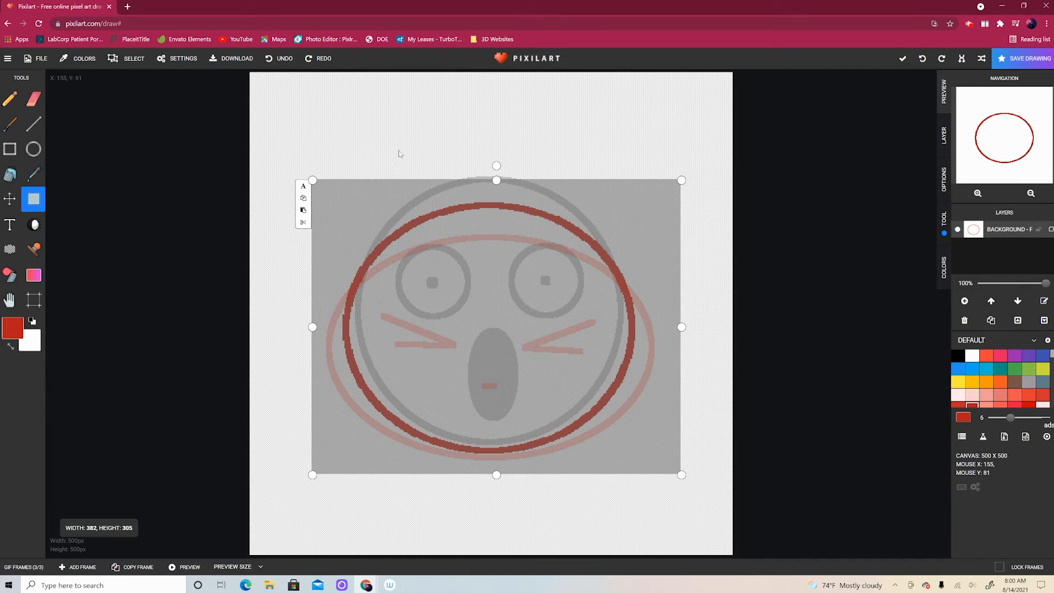
left_click(620, 152)
- Draw a small upright red oval for the mouth and adjust it to sit inside the ghosted open mouth
left_click(33, 149)
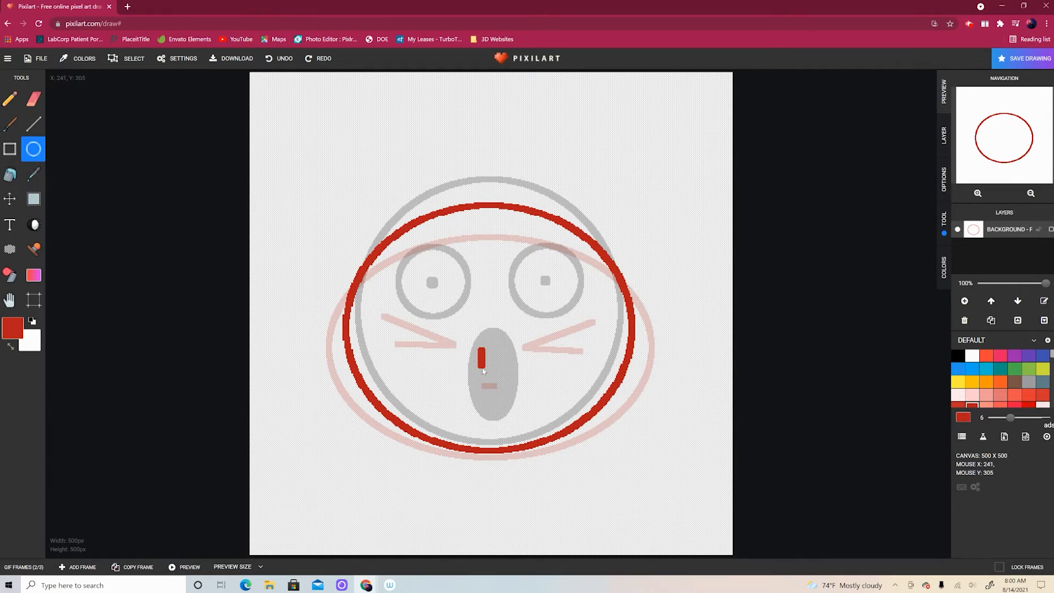
left_click_drag(504, 405, 511, 421)
left_click(34, 199)
left_click_drag(440, 325, 529, 427)
left_click_drag(508, 408, 502, 400)
left_click_drag(481, 318, 491, 357)
left_click(440, 287)
- Draw a flattened red oval with a small pupil as the left eye, just below the ghosted round eye
left_click(36, 154)
left_click_drag(395, 281, 466, 337)
left_click(33, 198)
left_click_drag(381, 280, 463, 306)
left_click(427, 290)
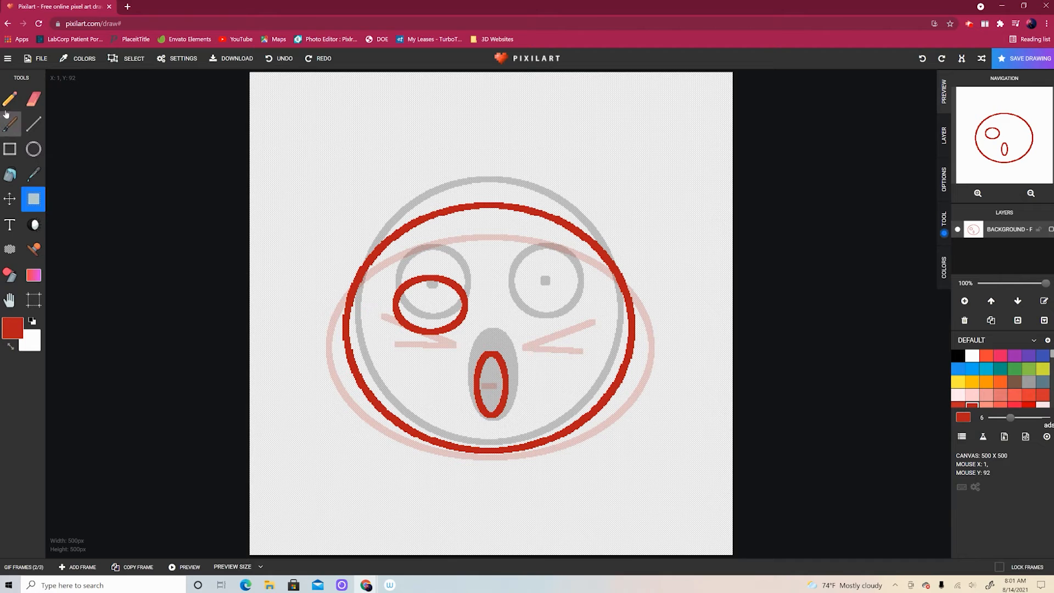
left_click(34, 149)
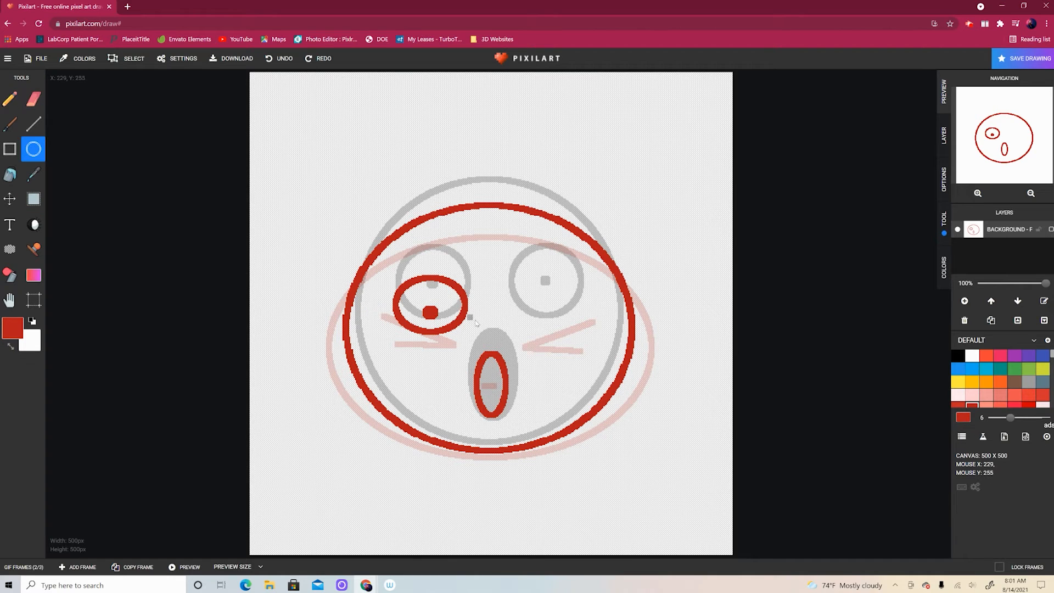
- Copy the left eye with its pupil to the right side of the face and recolour the frame's drawing blue
left_click(34, 199)
left_click_drag(384, 265, 560, 320)
key("ctrl+c")
key("ctrl+v")
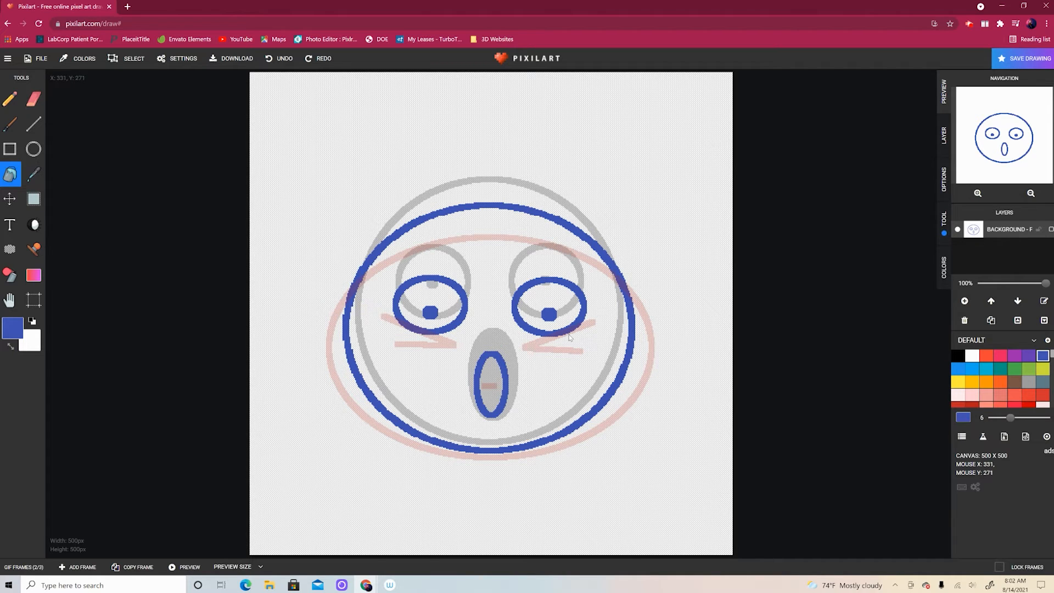
- Review the three frames one by one and play the animation preview
left_click(24, 567)
left_click(24, 550)
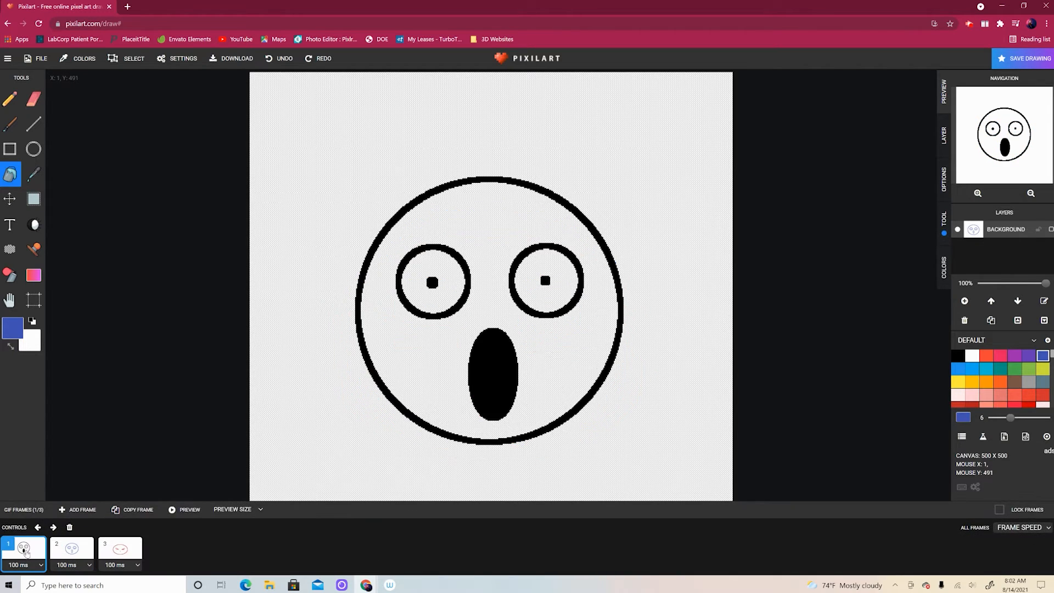
left_click(73, 551)
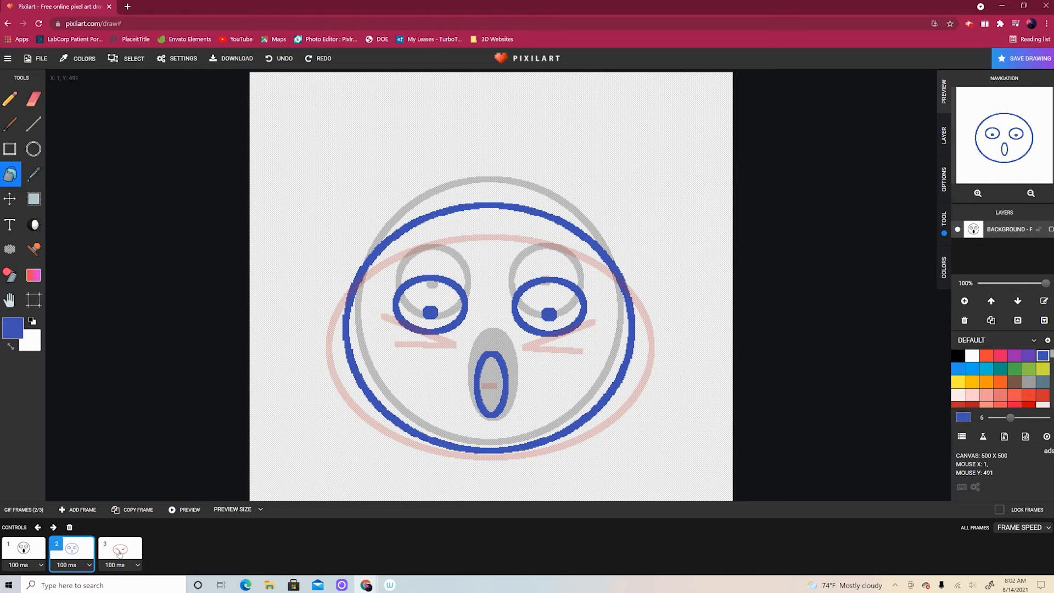
left_click(119, 552)
left_click(183, 510)
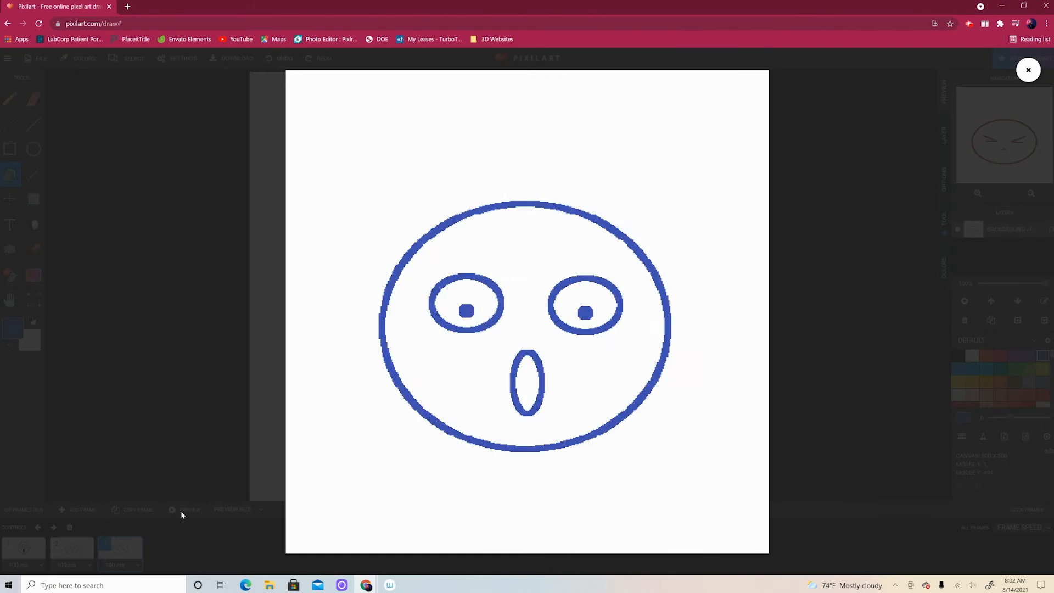
left_click(172, 450)
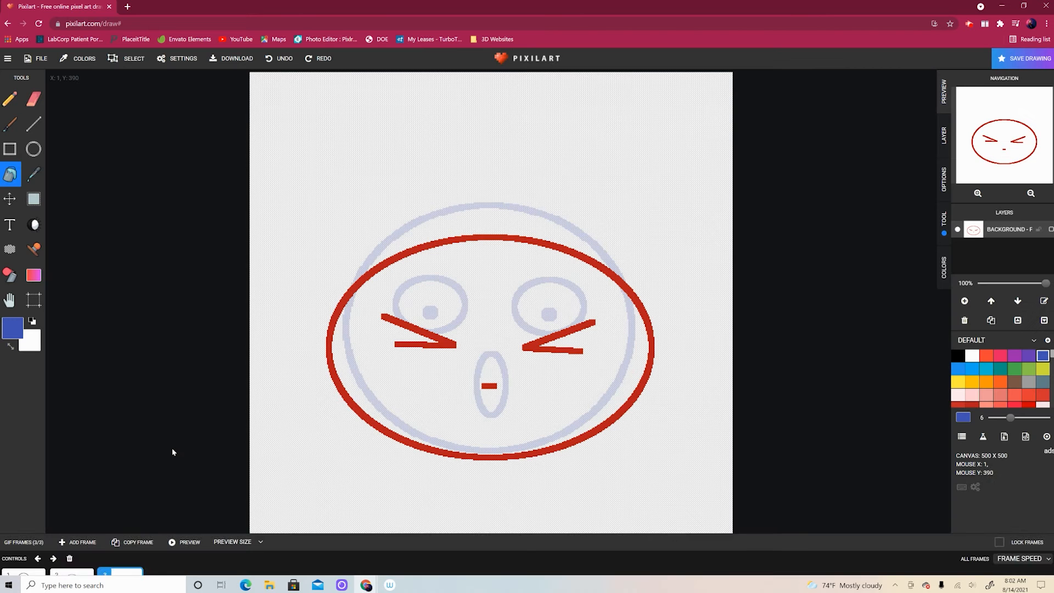
- Insert a blank frame directly after the first frame
left_click(20, 568)
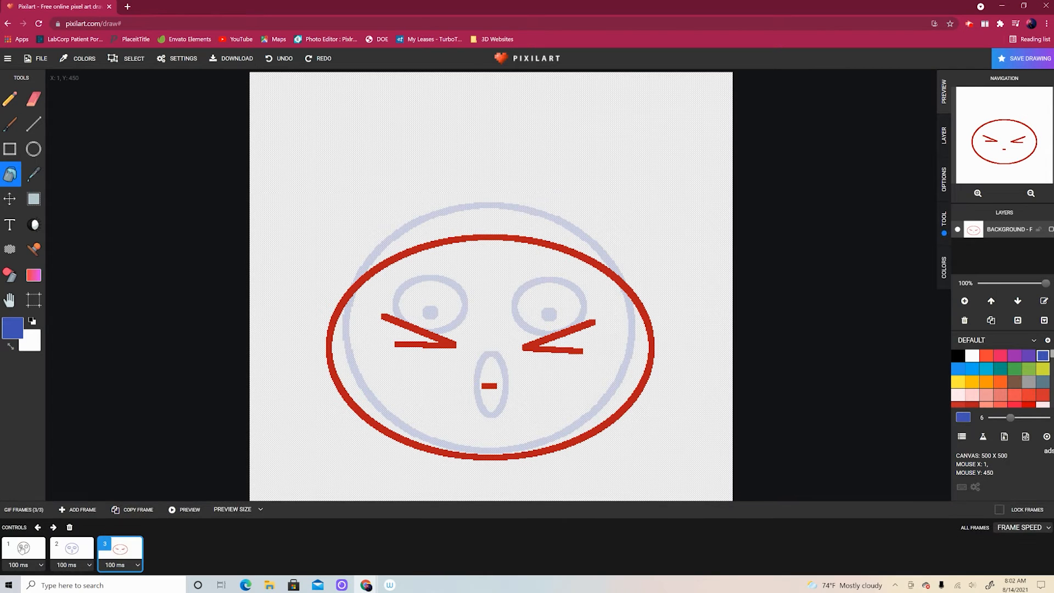
left_click(22, 549)
left_click(87, 510)
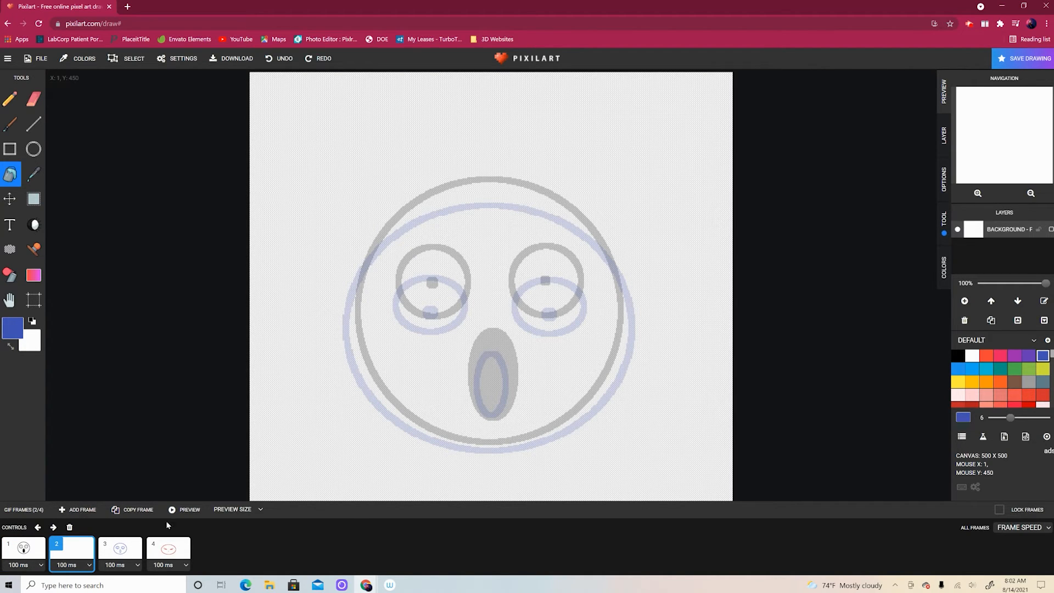
- Draw a purple head circle on the new frame and stretch it to fit midway between the black and blue ghosted outlines
left_click(1031, 357)
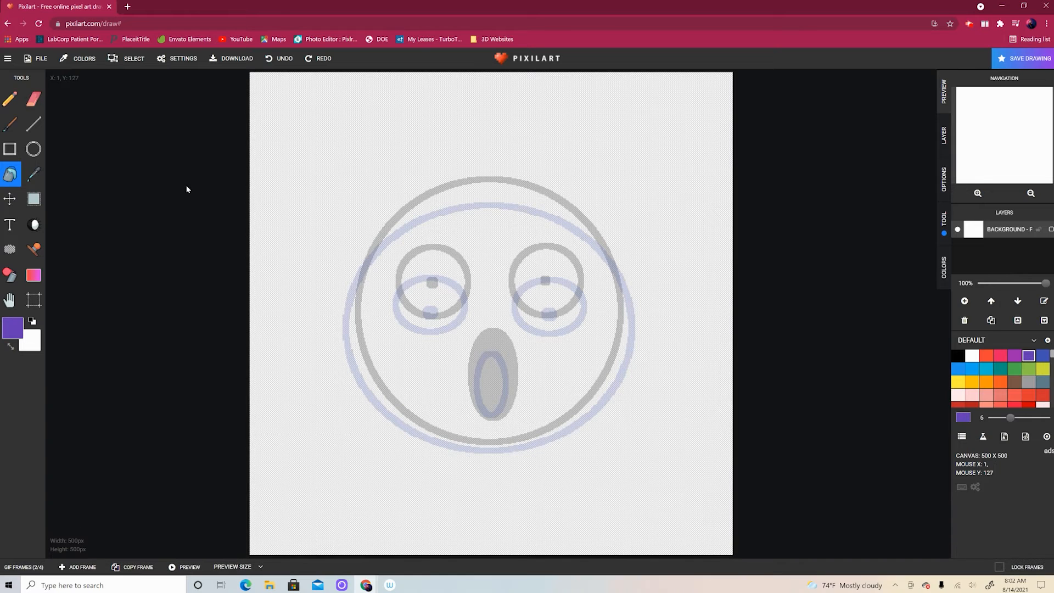
left_click(34, 149)
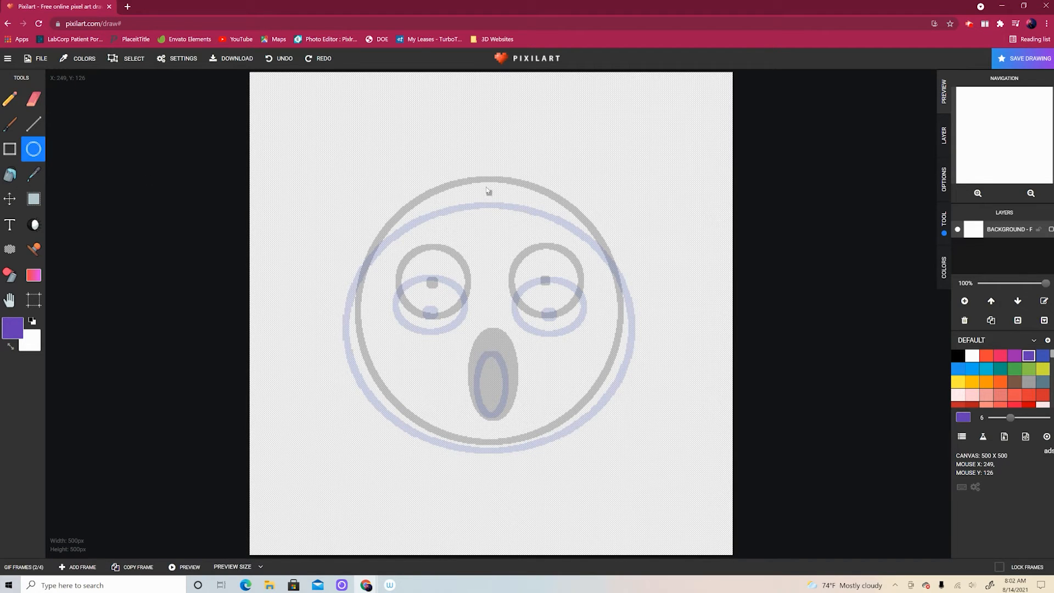
left_click_drag(361, 209, 624, 469)
left_click_drag(322, 312, 314, 312)
left_click_drag(682, 311, 693, 314)
left_click_drag(503, 144, 504, 150)
left_click(435, 526)
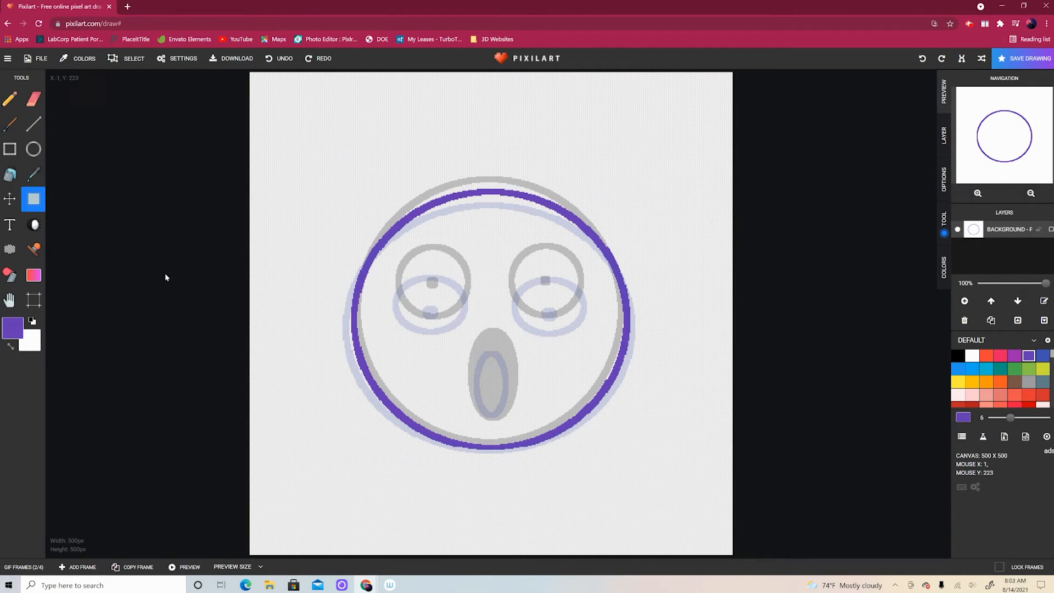
- Draw an upright purple mouth oval sized between the two ghosted mouths
left_click(33, 149)
mouse_move(481, 340)
left_mouse_down()
mouse_move(502, 405)
mouse_move(545, 424)
mouse_move(504, 410)
left_mouse_up()
left_click(34, 199)
- Draw a purple left eye with a pupil, resizing and placing the eye oval between the two ghosted left eyes
left_click(34, 149)
mouse_move(394, 268)
left_mouse_down()
mouse_move(453, 308)
mouse_move(464, 331)
left_mouse_up()
left_click(34, 200)
left_click_drag(477, 250, 379, 337)
left_click_drag(434, 328, 437, 322)
left_click_drag(431, 245, 430, 242)
left_click_drag(382, 287, 435, 301)
left_click(101, 207)
left_click(34, 150)
- Copy the purple left eye with its pupil and place the copy level with it on the right side of the face
left_click(33, 199)
left_click_drag(384, 258, 475, 330)
key("ctrl+c")
key("ctrl+v")
left_click_drag(588, 281, 582, 304)
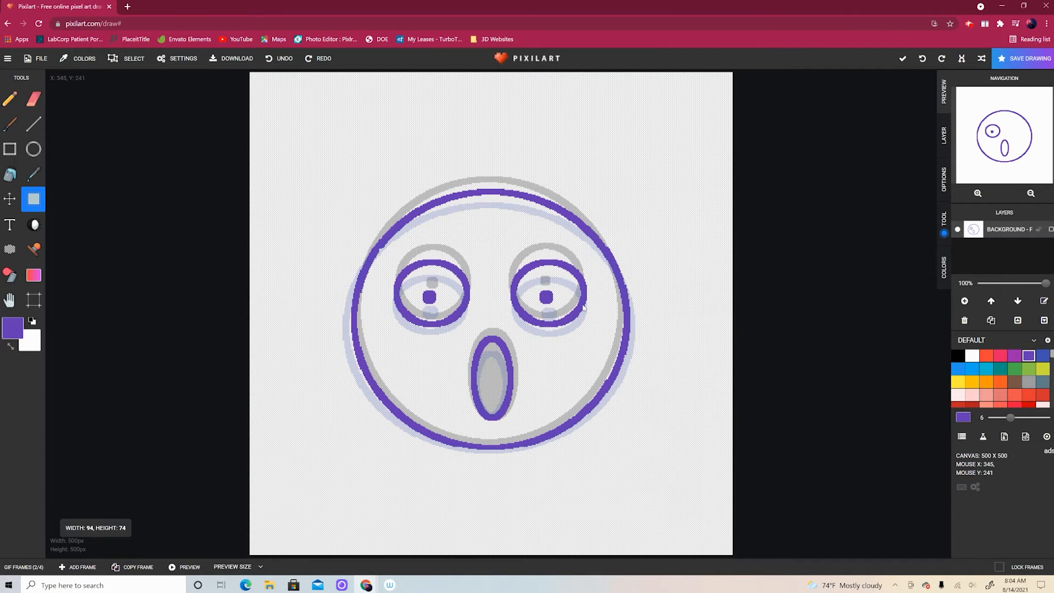
- Insert a blank frame directly after the blue face in the third frame
left_click(24, 566)
left_click(120, 549)
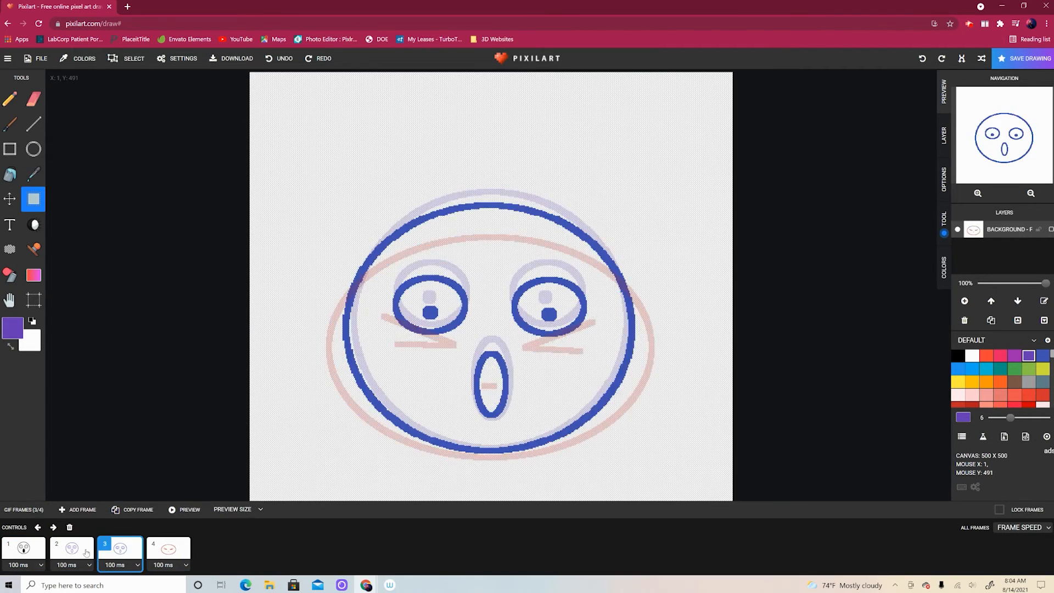
left_click(78, 509)
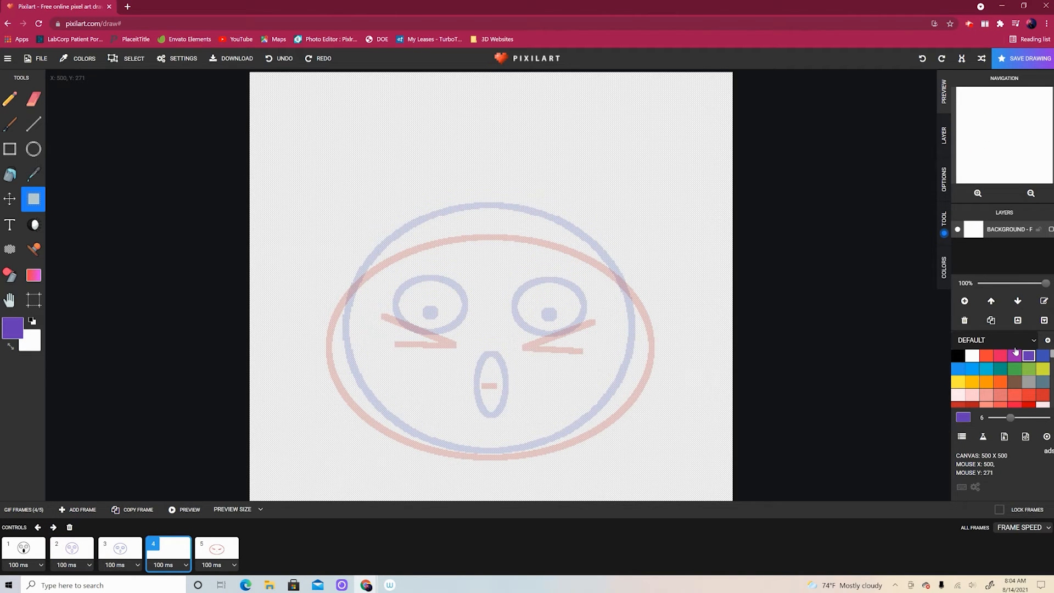
- Draw a purple head oval on the fourth frame, widening and flattening it to fit between the blue and red ghosted outlines
left_click(33, 149)
left_click_drag(344, 231, 631, 480)
left_click(34, 199)
mouse_move(330, 195)
left_mouse_down()
mouse_move(631, 482)
mouse_move(667, 498)
left_mouse_up()
left_click_drag(541, 475, 543, 450)
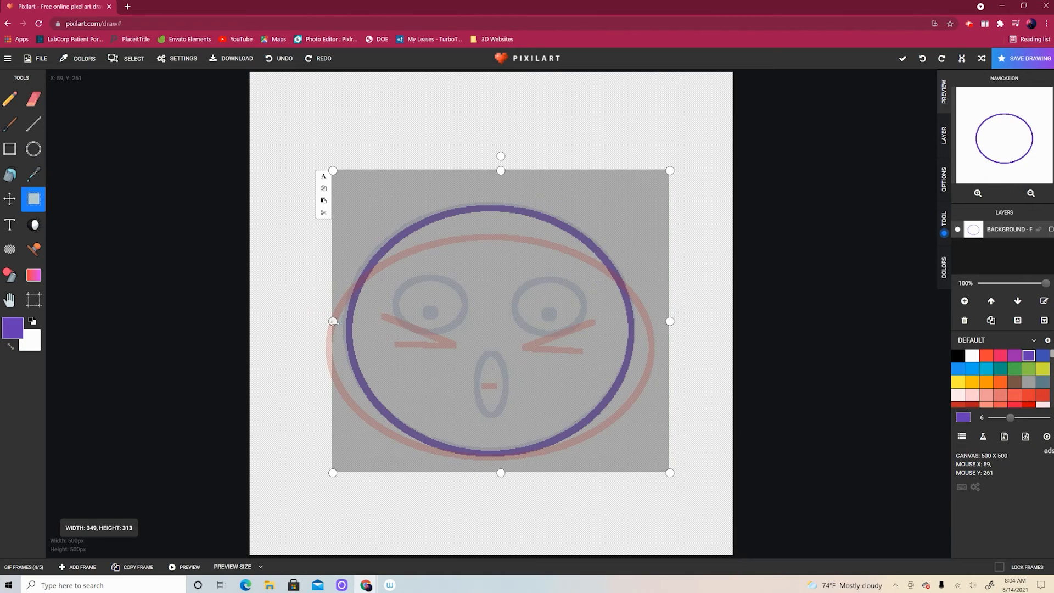
left_click_drag(333, 322, 318, 322)
left_click_drag(670, 321, 685, 322)
left_click_drag(501, 171, 501, 184)
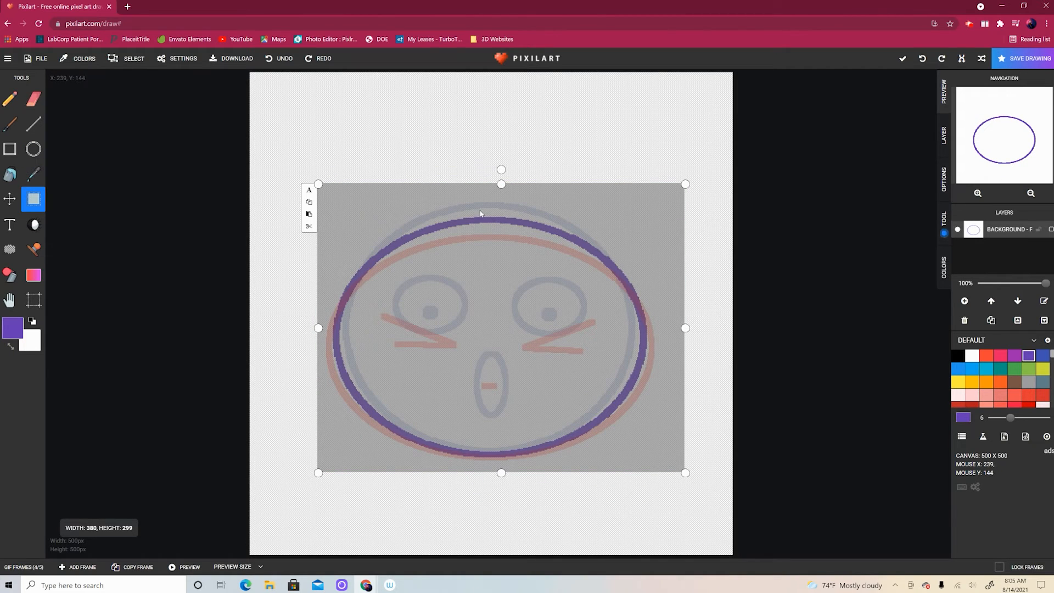
key("Return")
- Draw a narrow purple left eye with a pupil below the ghosted eye, and place a copy of it on the right side
left_click(34, 148)
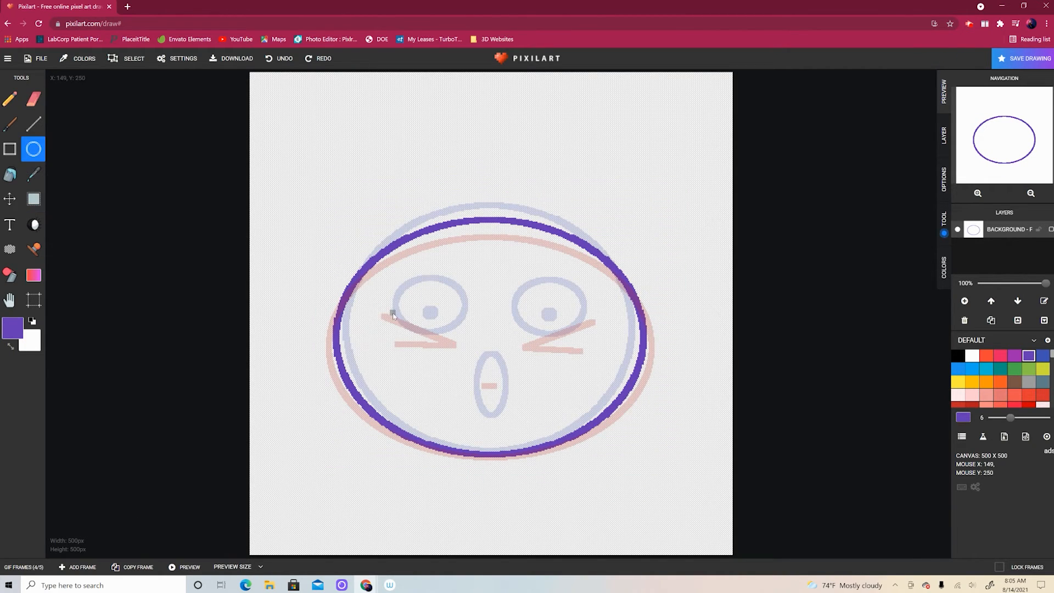
left_click_drag(390, 306, 462, 331)
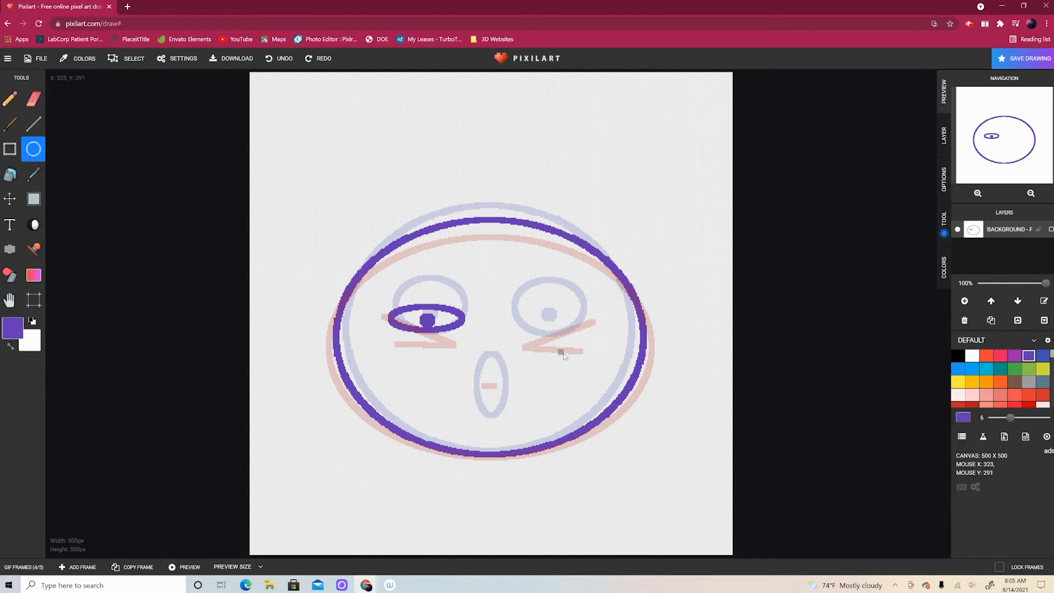
left_click(34, 199)
left_click_drag(376, 295, 474, 346)
mouse_move(452, 325)
left_mouse_down()
mouse_move(455, 334)
mouse_move(577, 335)
left_mouse_up()
key("ctrl+c")
key("ctrl+v")
- Draw a small purple mouth oval on the fourth frame, inside the ghosted blue mouth
left_click(241, 567)
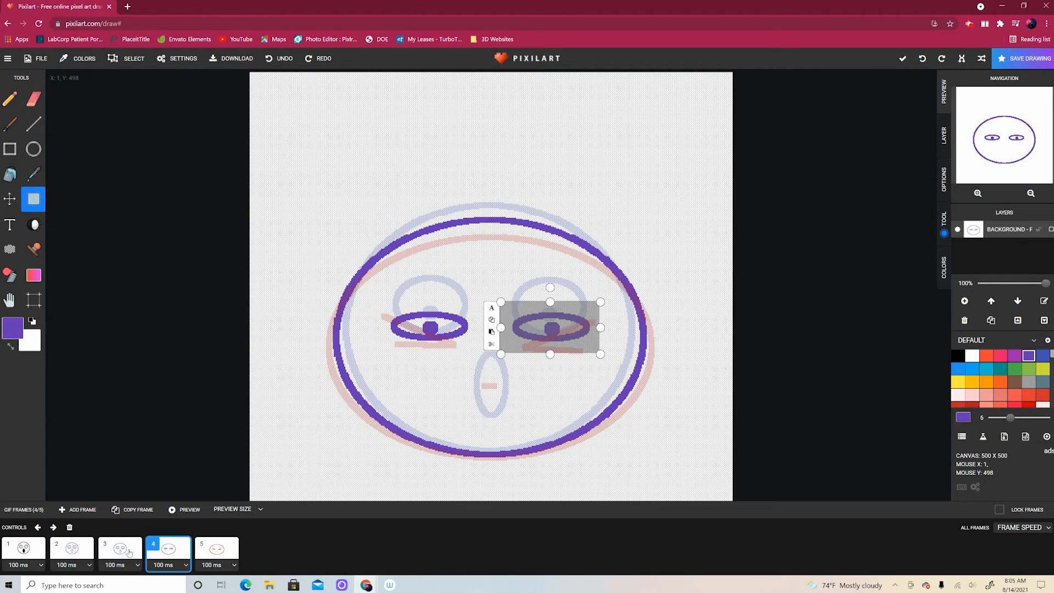
left_click(132, 551)
left_click(168, 549)
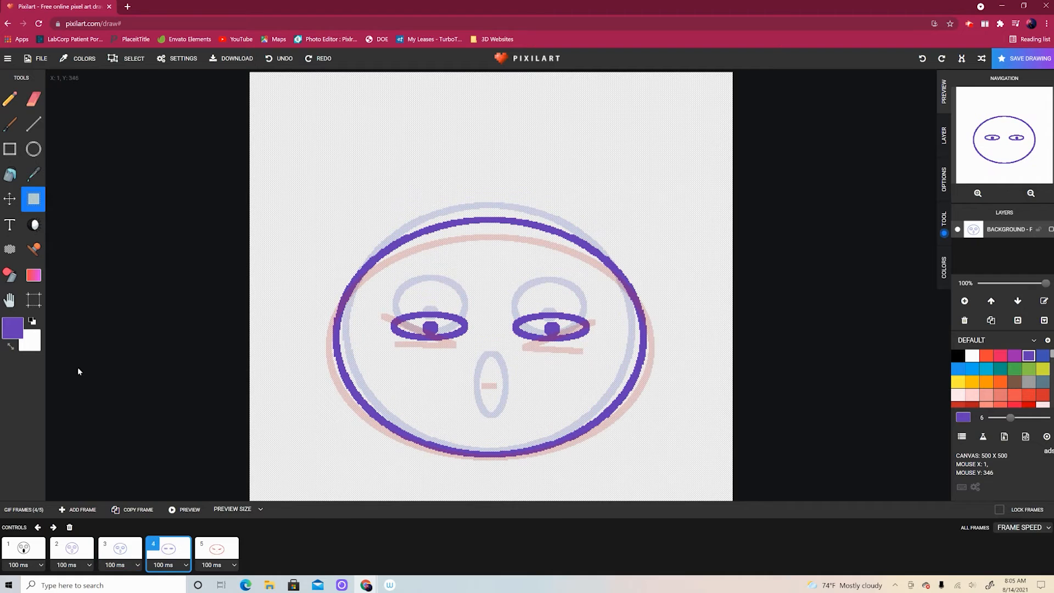
left_click(33, 149)
key("s")
left_click_drag(468, 357, 527, 421)
left_click(528, 486)
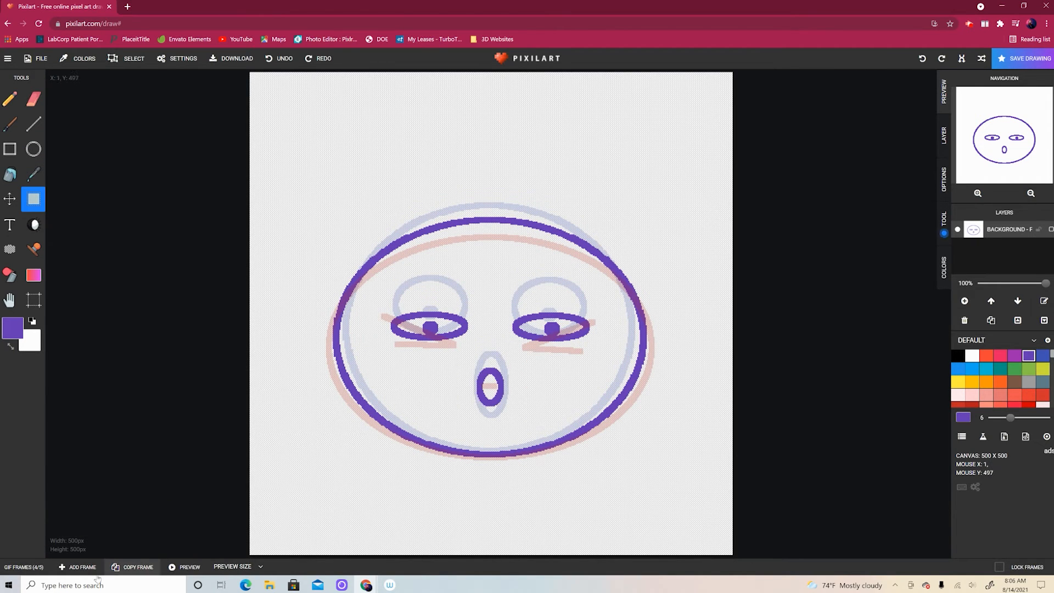
left_click(98, 577)
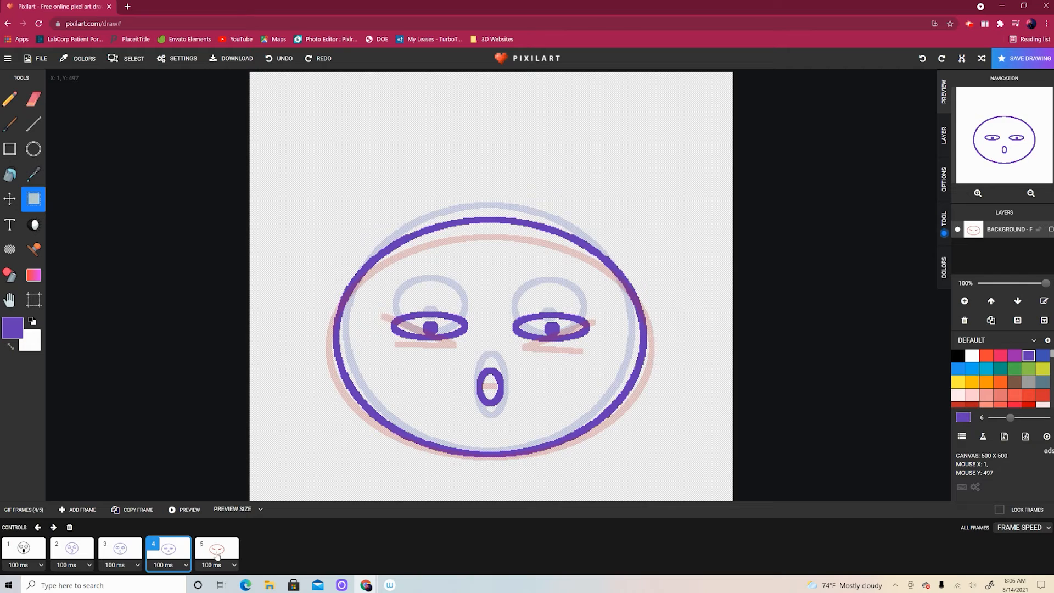
- Insert a blank frame directly after the fourth frame and draw a light purple head oval fitted between the ghosted purple and red outlines
left_click(91, 512)
key("c")
scroll(998, 379, "down", 3)
left_click(998, 390)
left_click(972, 399)
left_click_drag(316, 262, 642, 464)
left_click_drag(522, 465, 524, 467)
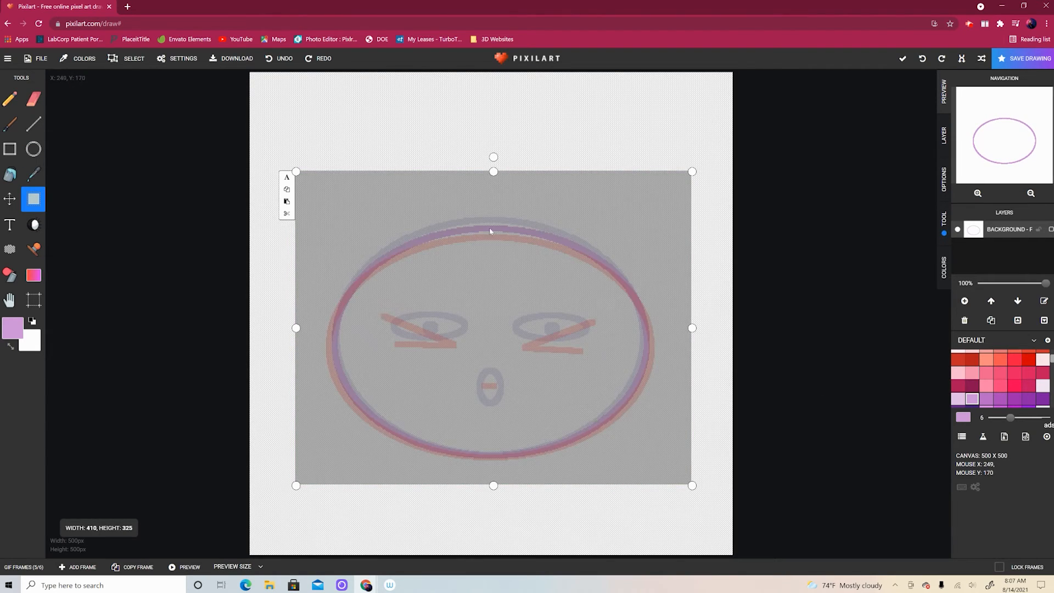
key("Return")
- Draw a flat light purple left eye on the fifth frame, copy it to the right side, and add a small mouth oval
key("s")
left_click_drag(379, 311, 484, 356)
left_click_drag(428, 335, 567, 336)
key("ctrl+z")
left_click_drag(428, 335, 572, 338)
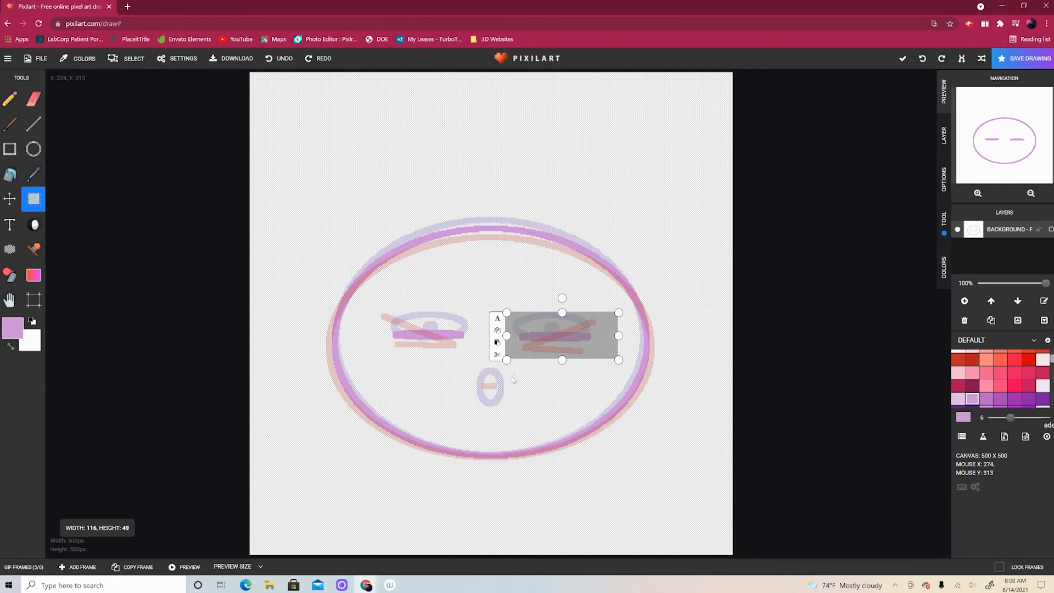
key("Return")
left_click_drag(481, 379, 498, 394)
- Look through the frames in sequence and play the animation preview to check the morph
left_click(23, 567)
left_click(169, 548)
left_click(217, 548)
left_click(265, 547)
left_click(217, 548)
left_click(120, 547)
left_click(24, 547)
left_click(176, 511)
left_click(176, 512)
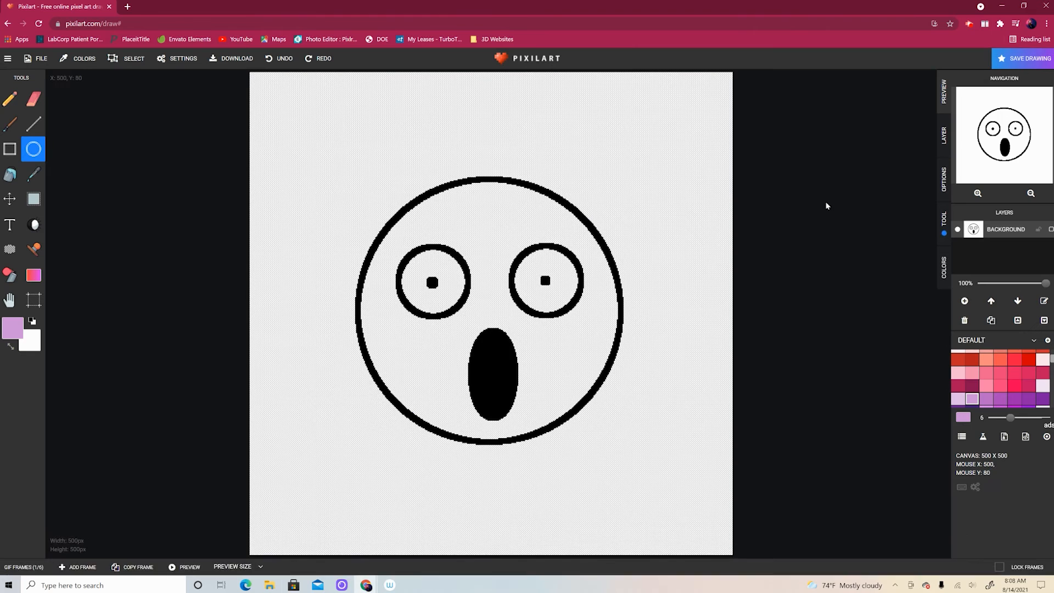
- Insert a blank frame directly after the fifth frame and draw a dark magenta head oval, stretched to fit between the ghosted outlines
left_click(217, 548)
left_click(70, 511)
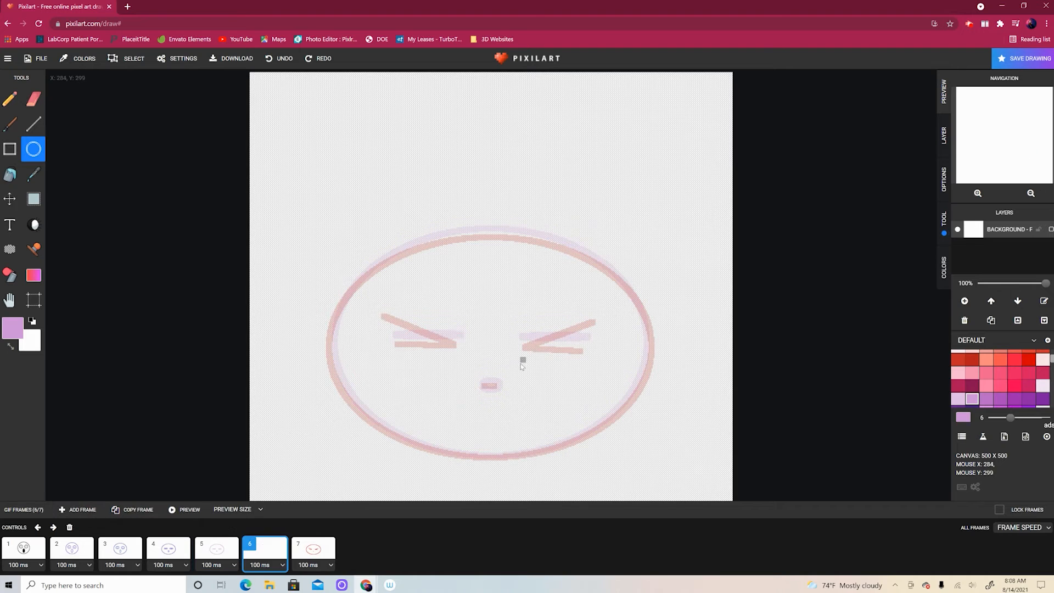
left_click(972, 385)
left_click(24, 510)
left_click_drag(336, 249, 666, 474)
left_click(34, 199)
left_click_drag(293, 207, 730, 514)
left_click_drag(566, 461, 559, 446)
left_click_drag(505, 195, 504, 191)
left_click_drag(285, 345, 288, 346)
left_click_drag(721, 346, 702, 348)
left_click_drag(703, 347, 711, 347)
- Draw a small dark magenta mouth and two narrow eyes with slightly slanted upper lines on the sixth frame
left_click(33, 149)
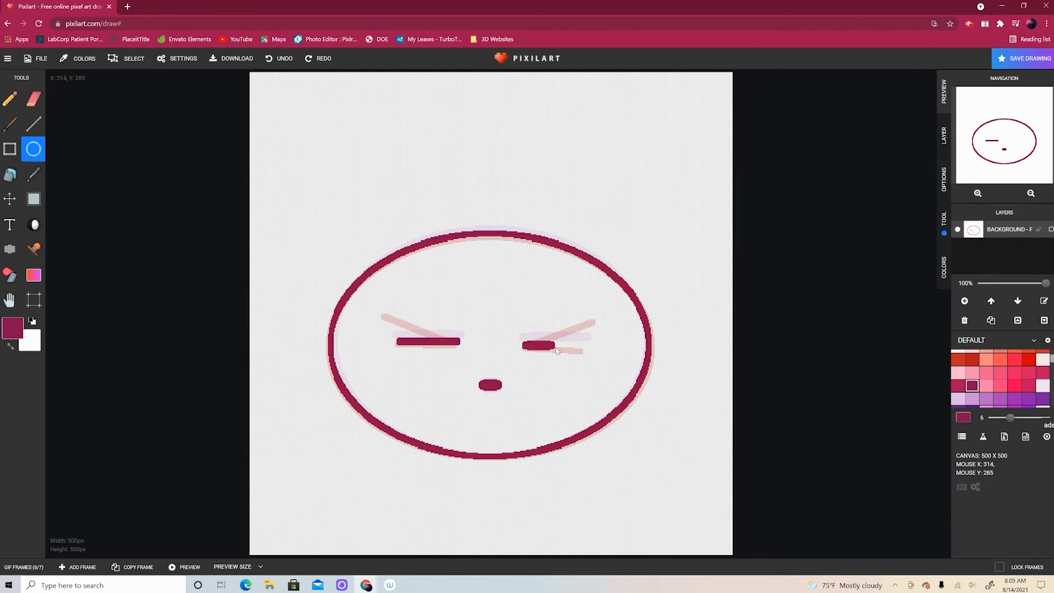
key("l")
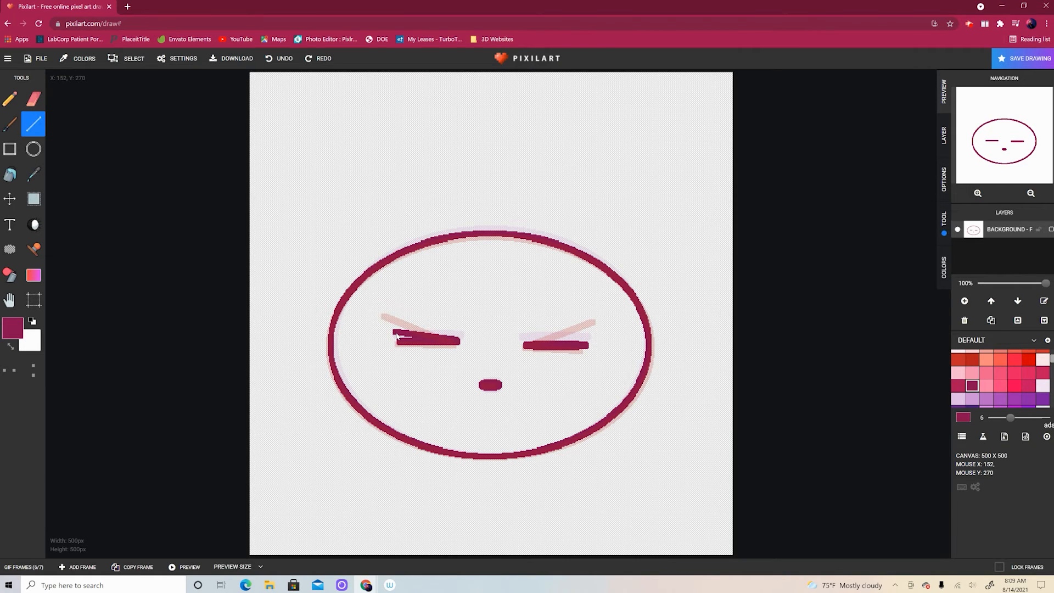
- Erase the outer tips of the slanted upper eye lines on the red face in the seventh frame
left_click(24, 567)
left_click(322, 548)
left_click(269, 551)
left_click(316, 548)
left_click(24, 510)
left_click(33, 99)
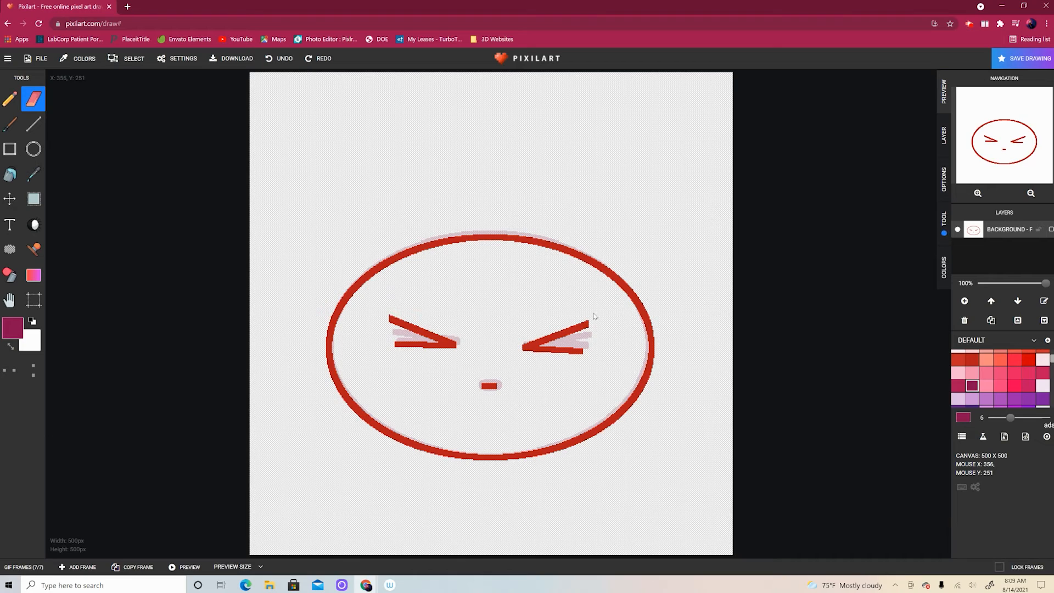
- Go through all seven frames in order and play the animation preview
left_click(24, 567)
left_click(25, 551)
left_click(76, 553)
left_click(125, 554)
left_click(176, 555)
left_click(224, 557)
left_click(276, 558)
left_click(324, 557)
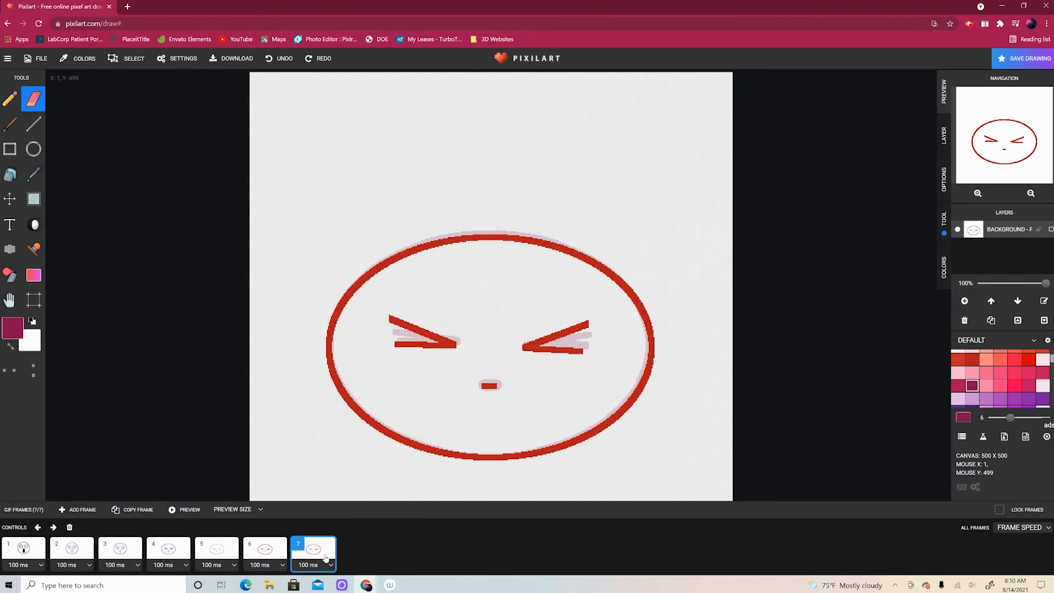
left_click(187, 511)
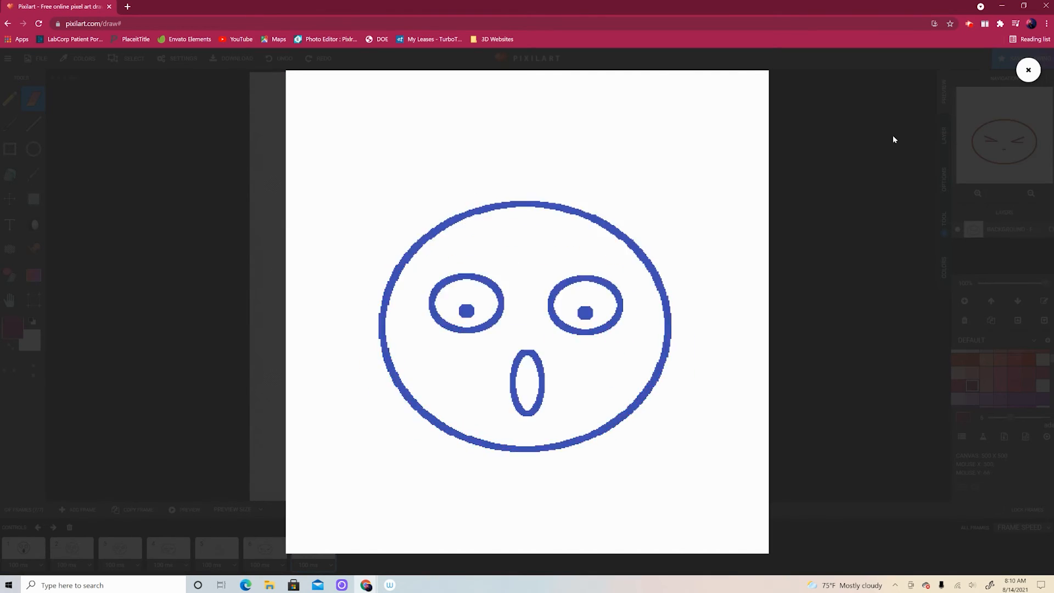
left_click(1019, 77)
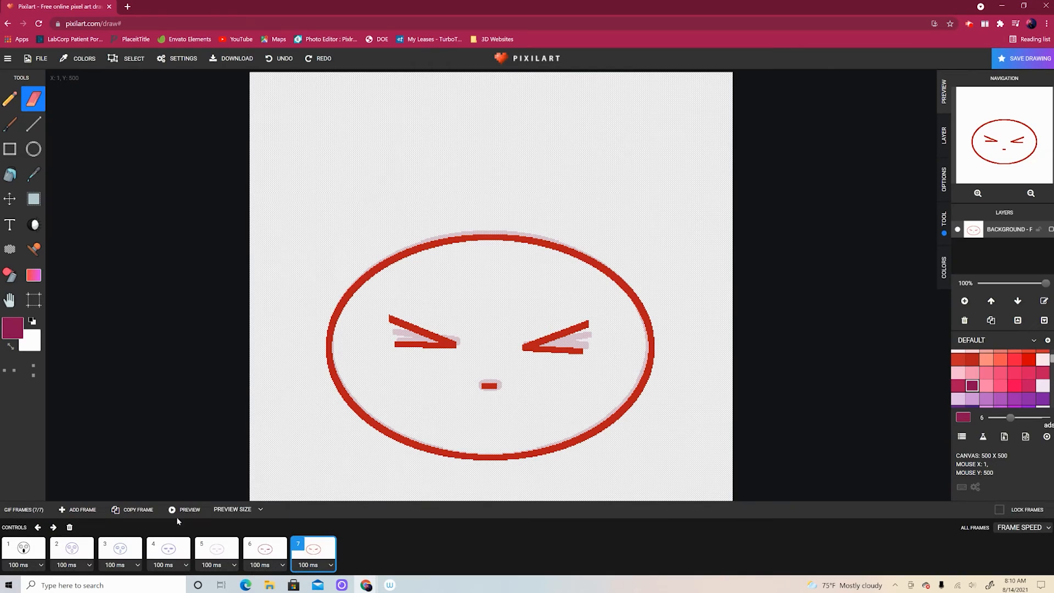
- Recolor the head, eye, pupil and mouth outlines of the second frame black with the fill tool
scroll(971, 400, "up", 1)
left_click(958, 356)
left_click(65, 556)
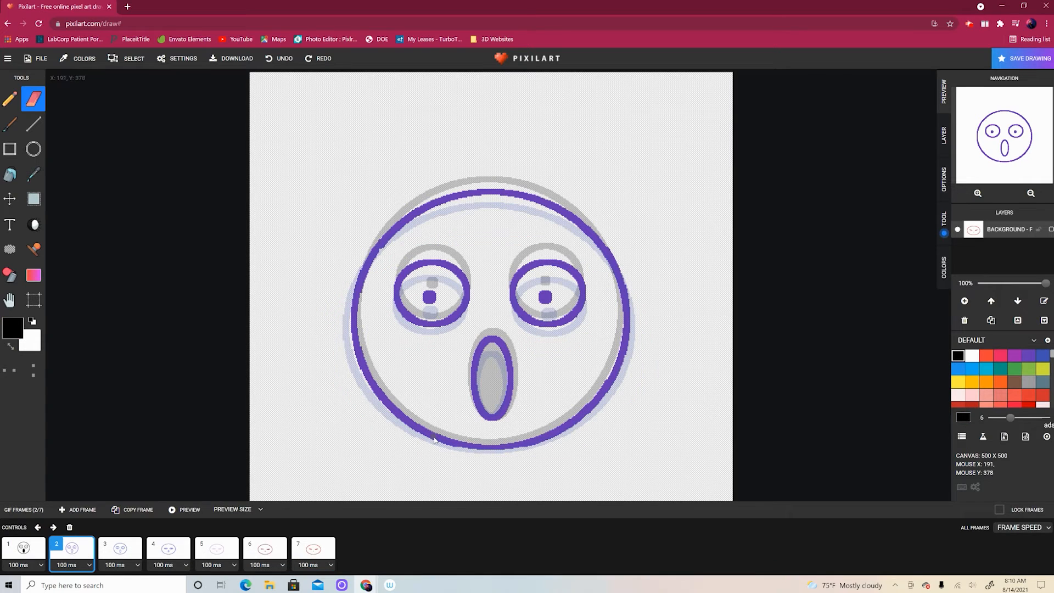
left_click(10, 174)
left_click(476, 357)
left_click(444, 323)
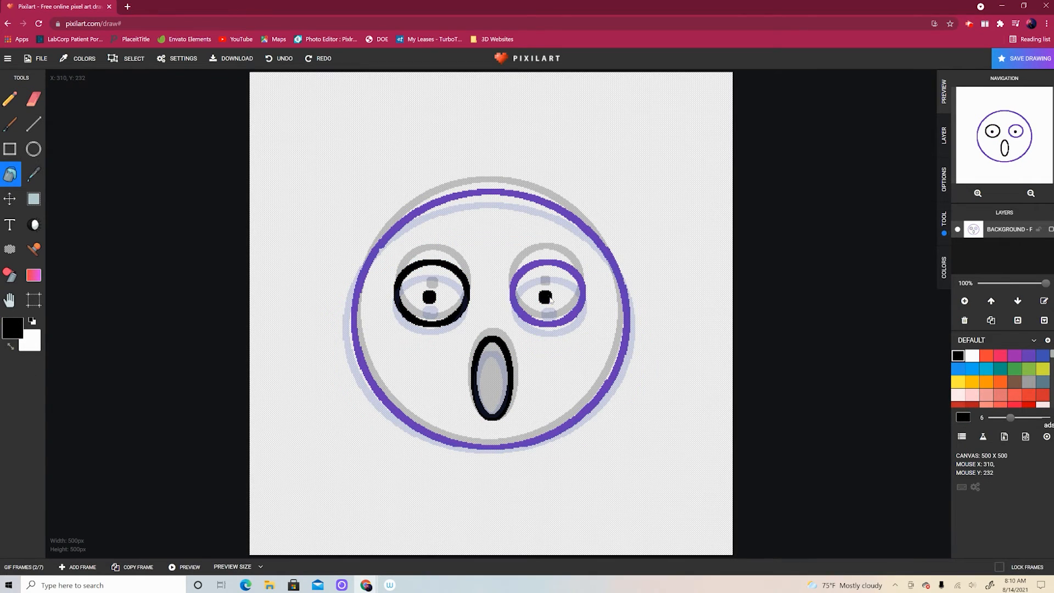
left_click(564, 320)
left_click(533, 442)
- Recolor the blue mouth, eyes, pupils and head outline of the third frame black
left_click(121, 552)
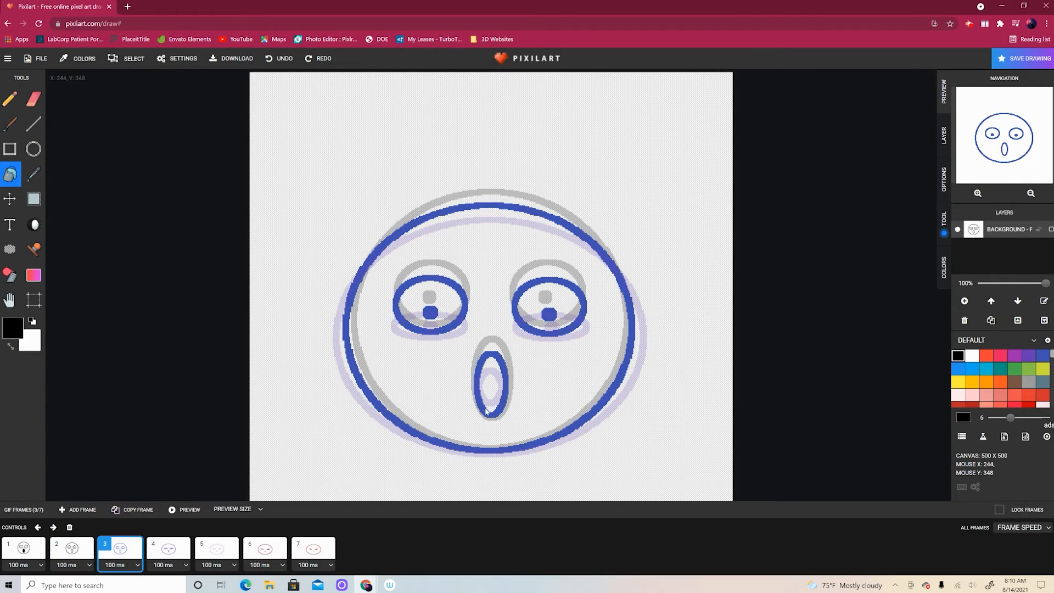
left_click(486, 410)
left_click(430, 313)
left_click(465, 305)
left_click(549, 314)
left_click(585, 306)
left_click(488, 451)
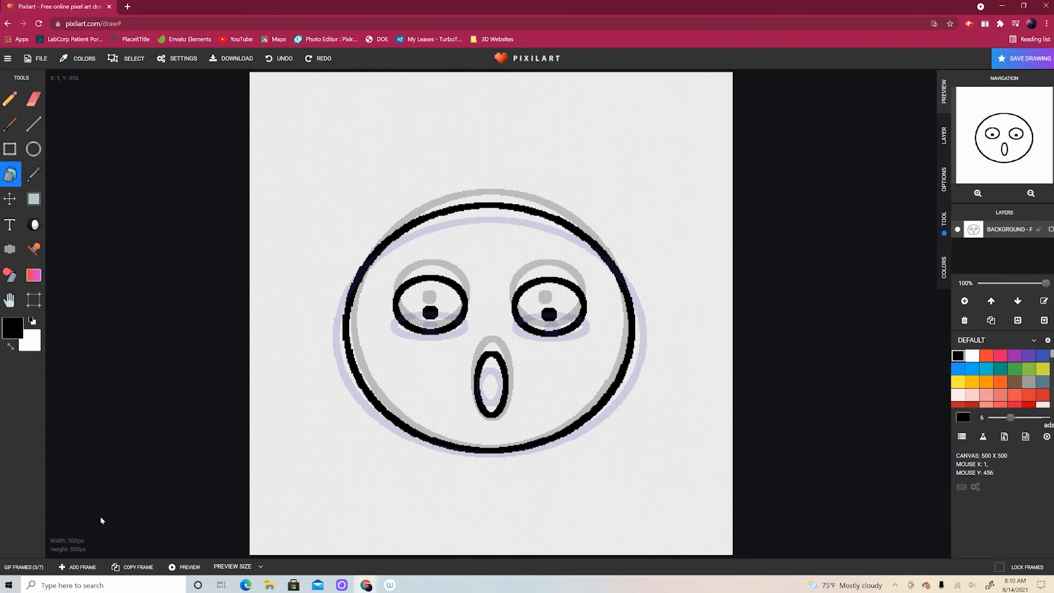
- Recolor the purple face on the fourth frame black and fill the inside of its mouth black
mouse_move(105, 549)
left_click(168, 551)
left_click(490, 371)
left_click(440, 338)
left_click(556, 336)
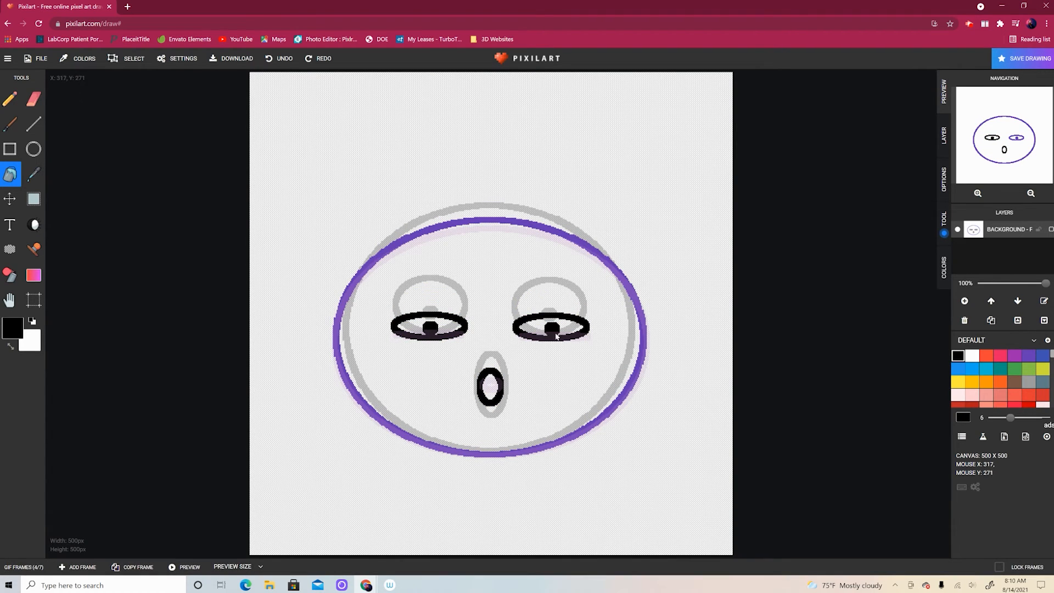
left_click(502, 454)
left_click(490, 389)
- Fill the inside of the mouth black on the second and third frames
mouse_move(40, 569)
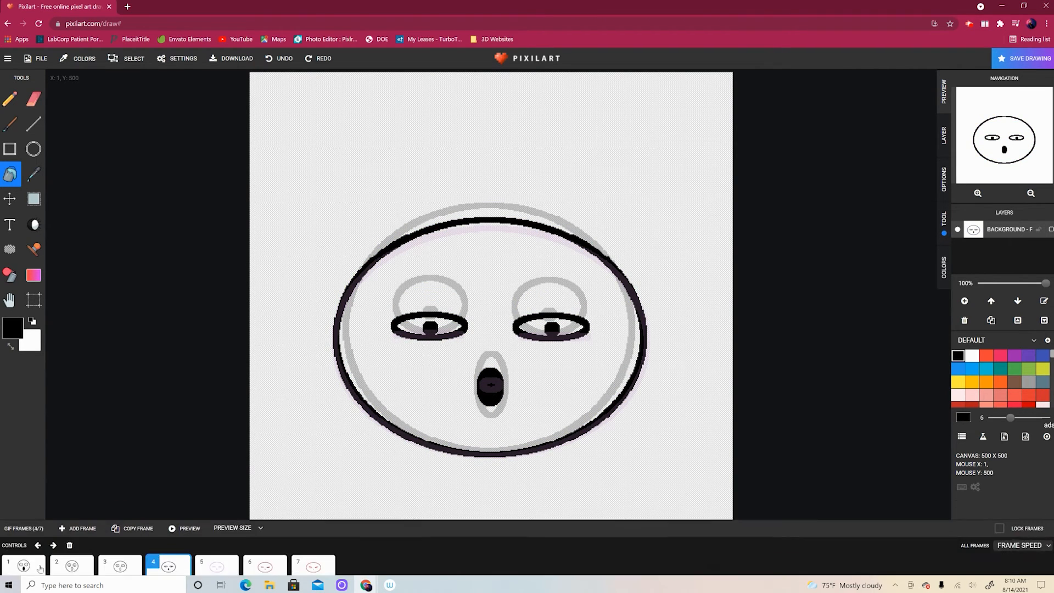
left_click(71, 551)
left_click(496, 369)
mouse_move(104, 568)
left_click(120, 550)
left_click(490, 385)
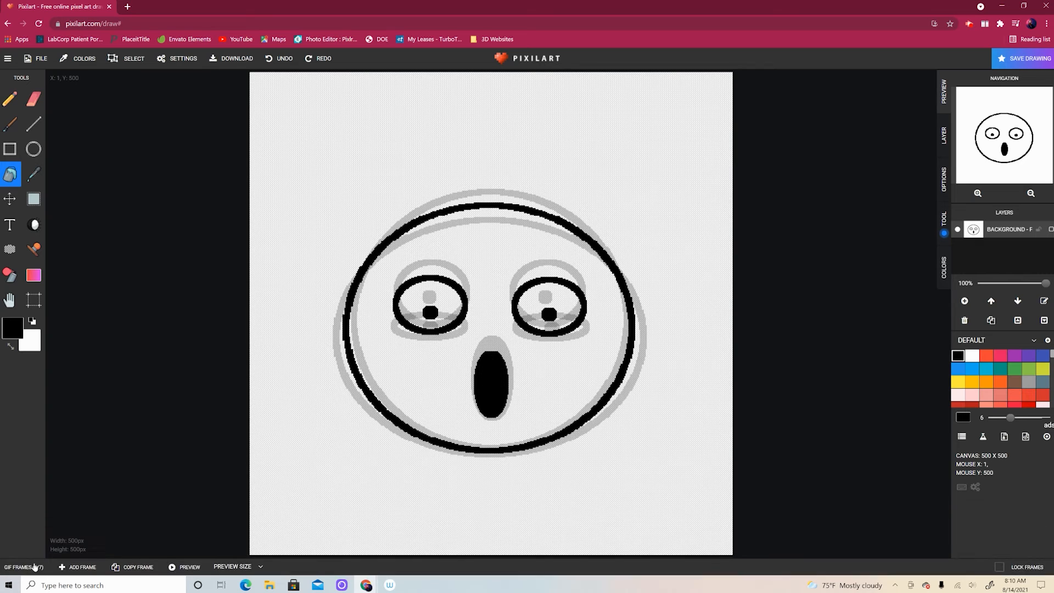
- Recolor the light purple mouth, eyes and head outline of the fifth frame black
mouse_move(34, 567)
left_click(216, 551)
left_click(490, 384)
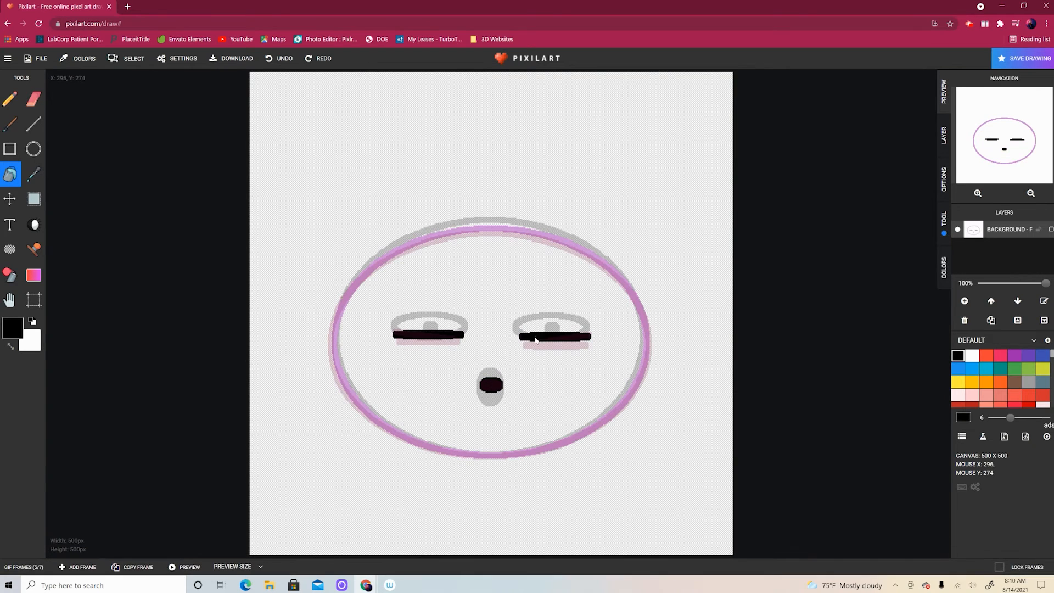
left_click(483, 456)
- Recolor the dark magenta mouth, eyes and head outline of the sixth frame black
left_click(264, 550)
left_click(494, 386)
left_click(433, 339)
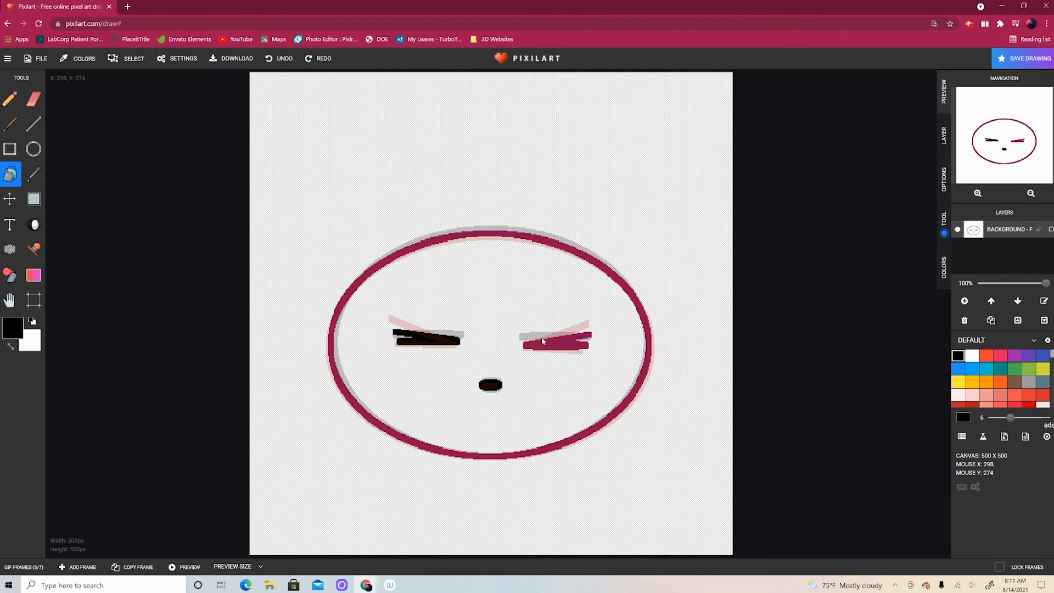
left_click(543, 340)
left_click(534, 458)
- Recolor the red face on the seventh frame black and play the animation preview
left_click(312, 550)
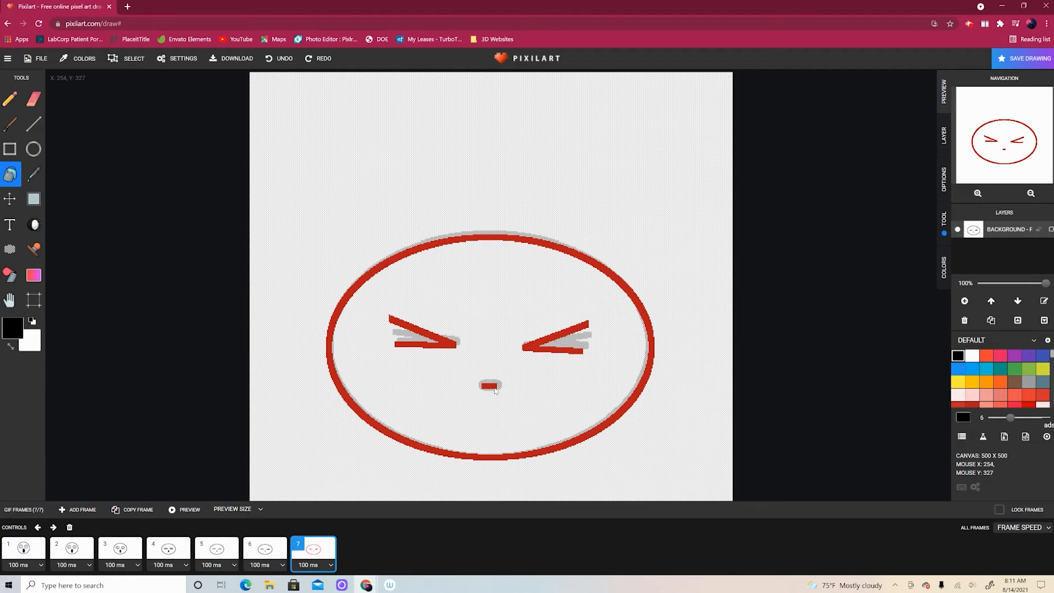
left_click(495, 389)
left_click(451, 343)
left_click(542, 454)
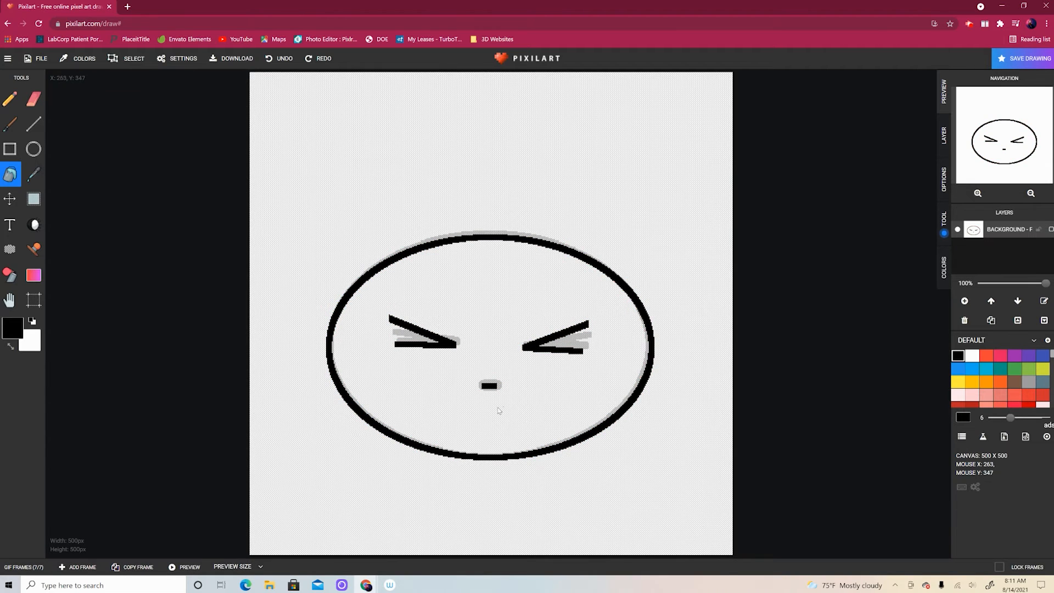
left_click(181, 568)
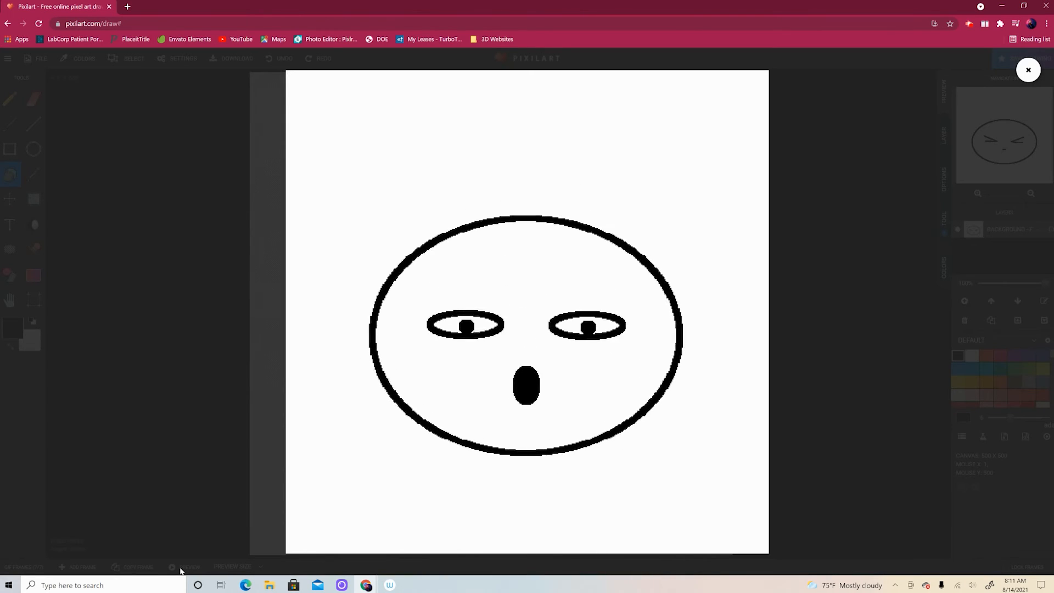
left_click(925, 150)
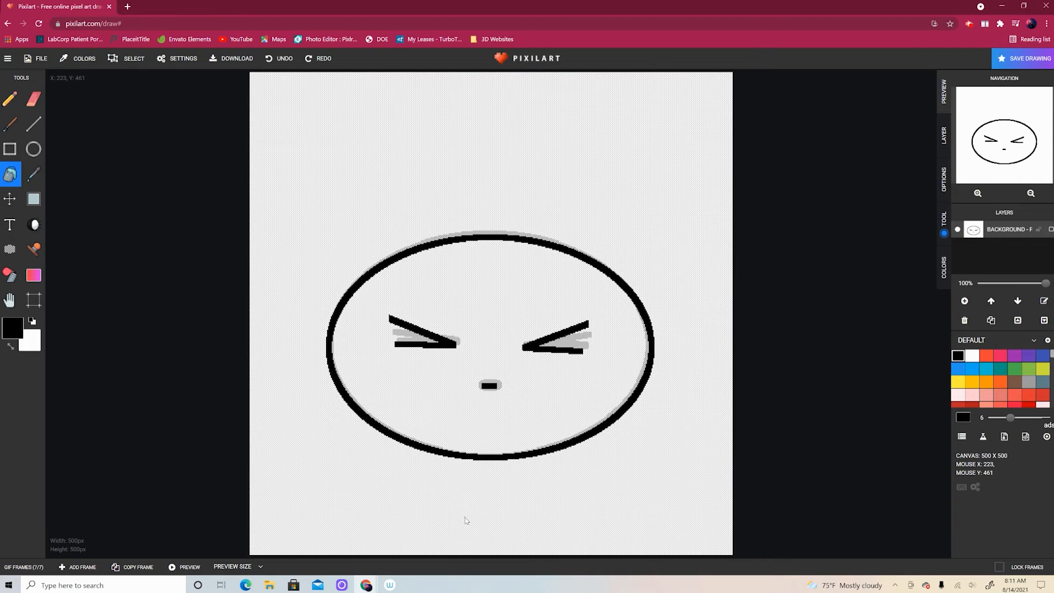
- Fill the inside of the face with yellow on each of the seven frames
left_click(958, 382)
mouse_move(165, 561)
left_click(23, 551)
left_click(447, 379)
mouse_move(122, 556)
left_click(72, 557)
left_click(447, 378)
left_click(121, 557)
left_click(447, 379)
left_click(169, 557)
left_click(447, 379)
left_click(217, 557)
left_click(447, 379)
mouse_move(19, 565)
left_click(265, 557)
left_click(447, 379)
mouse_move(165, 561)
left_click(313, 558)
left_click(447, 379)
- Fill the insides of both eyes white on the first frame and preview the colored animation
left_click(24, 549)
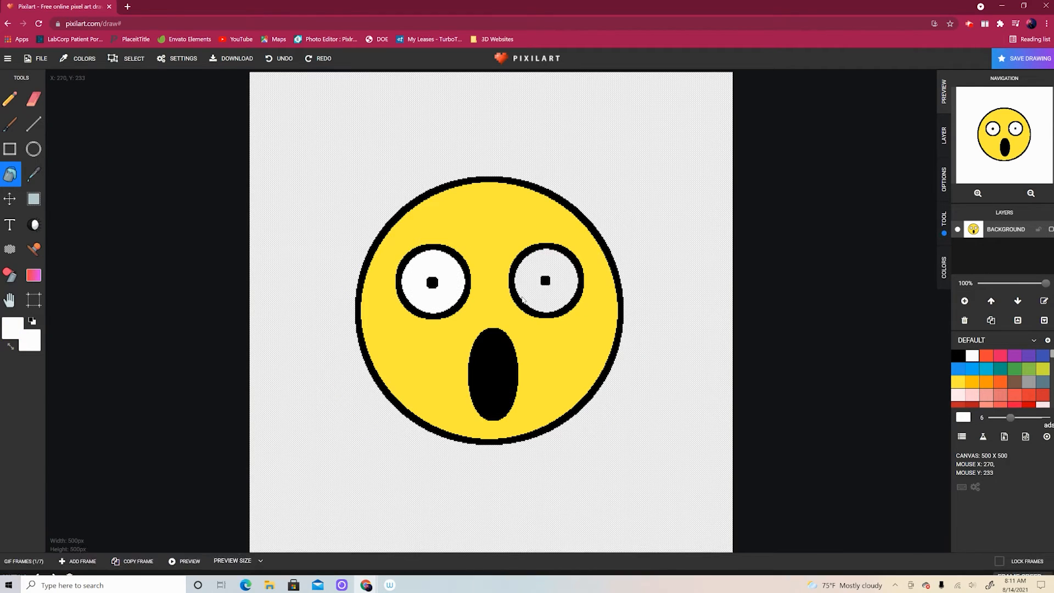
left_click(179, 514)
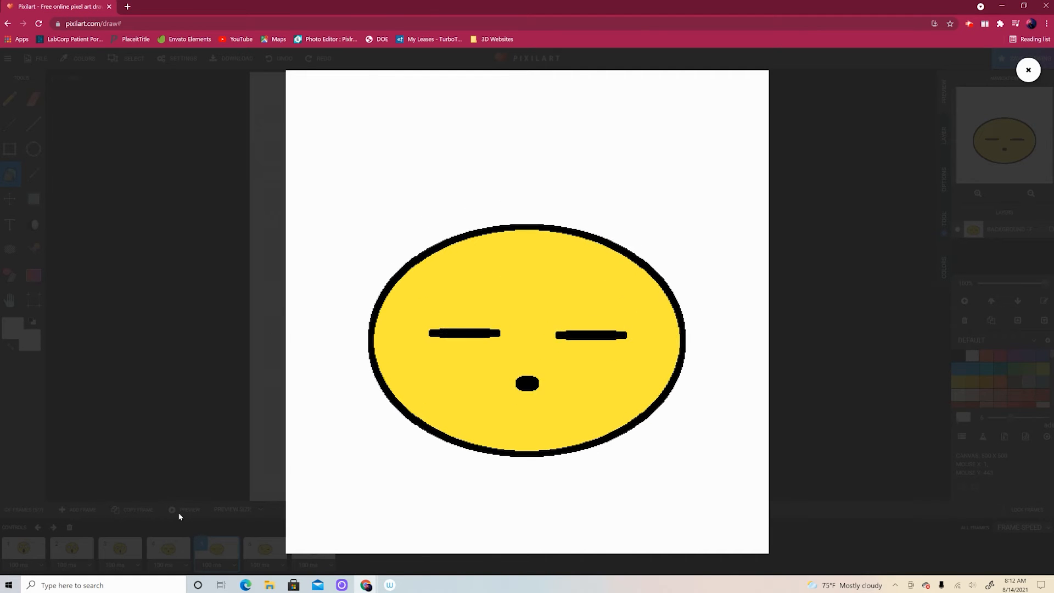
left_click(1028, 71)
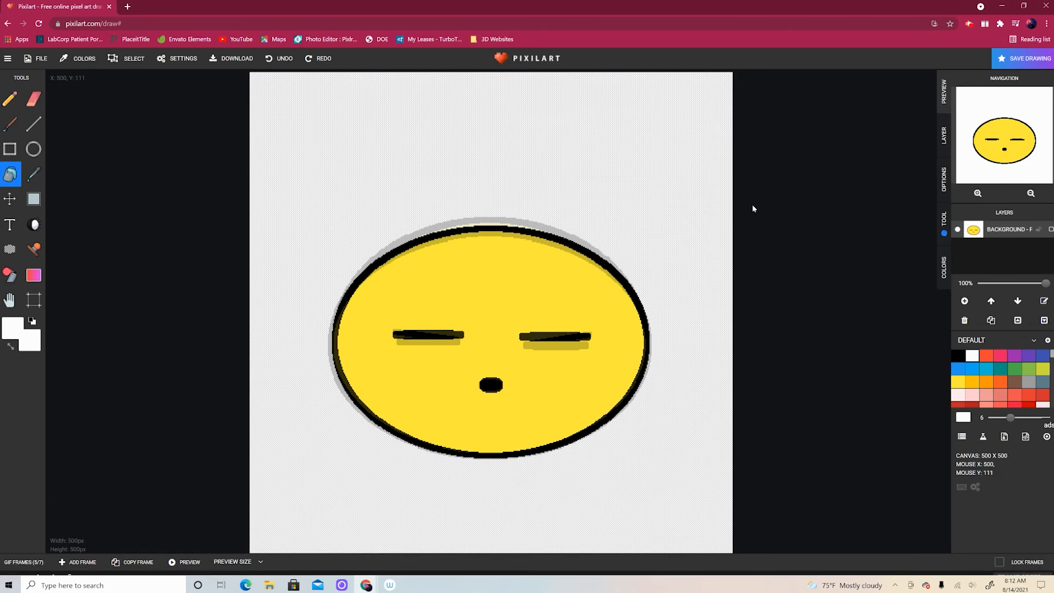
- Set the display time of the seventh and first frames to 500 ms each and play the animation preview
mouse_move(36, 571)
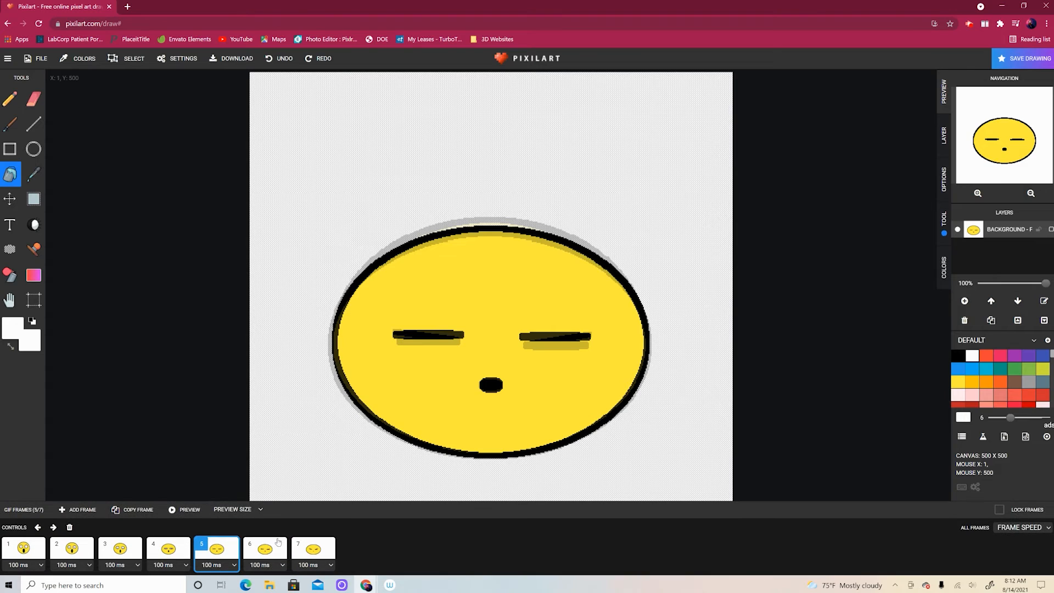
left_click(311, 553)
left_click(331, 565)
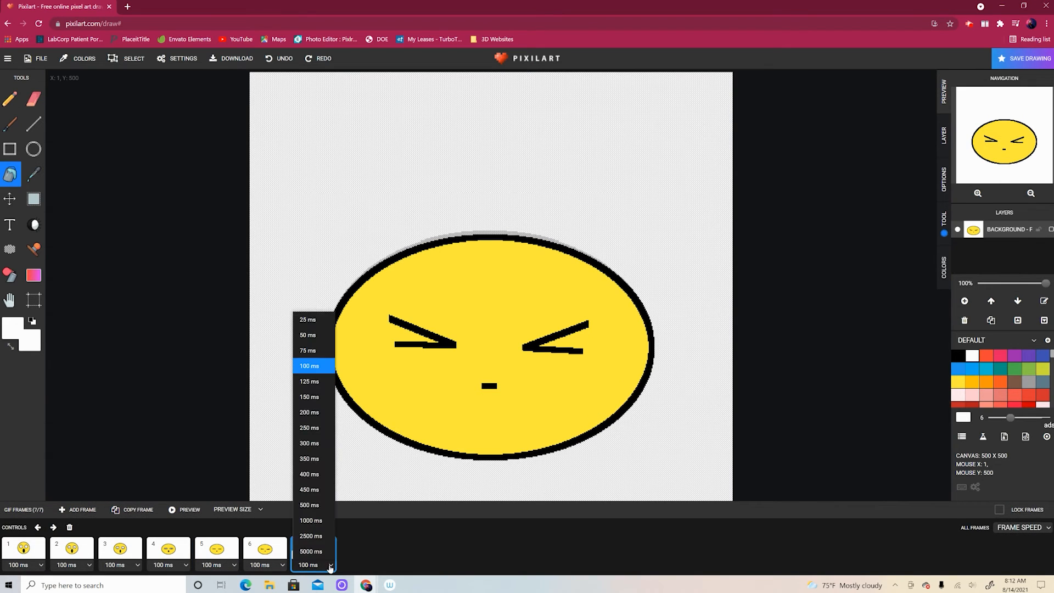
left_click(322, 505)
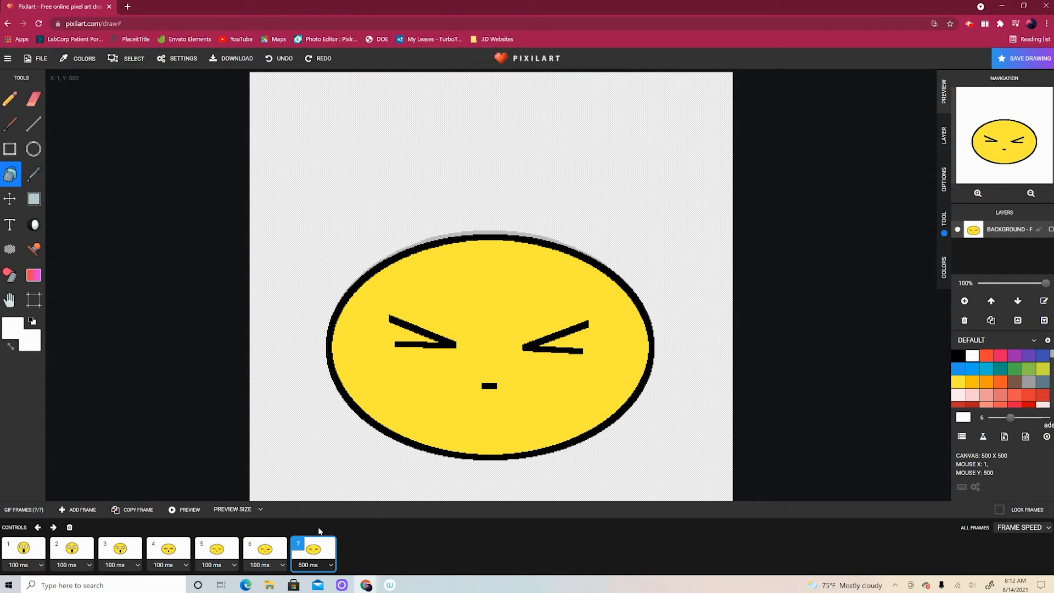
left_click(35, 568)
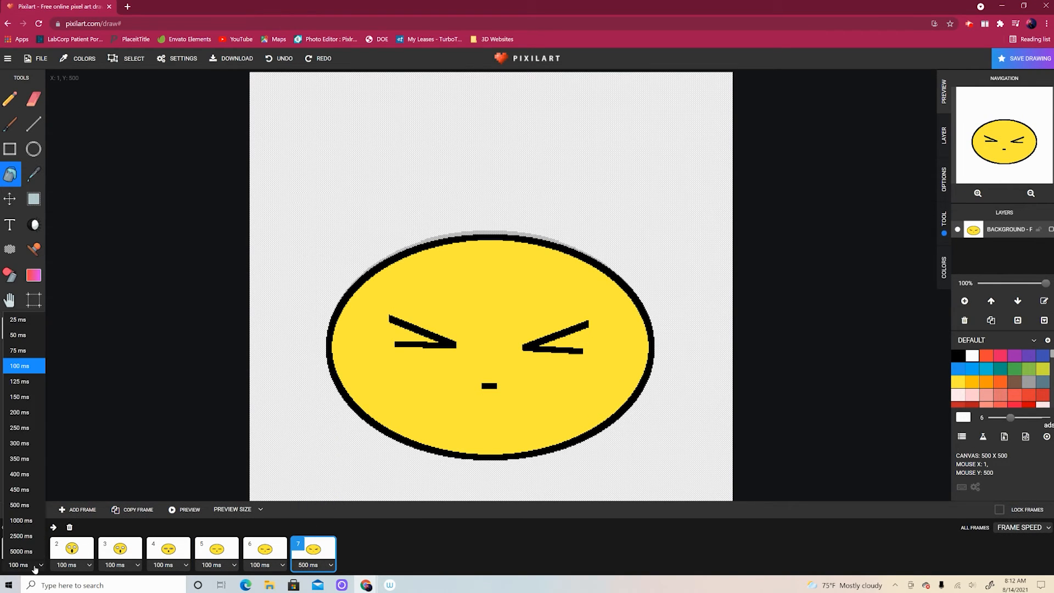
left_click(31, 505)
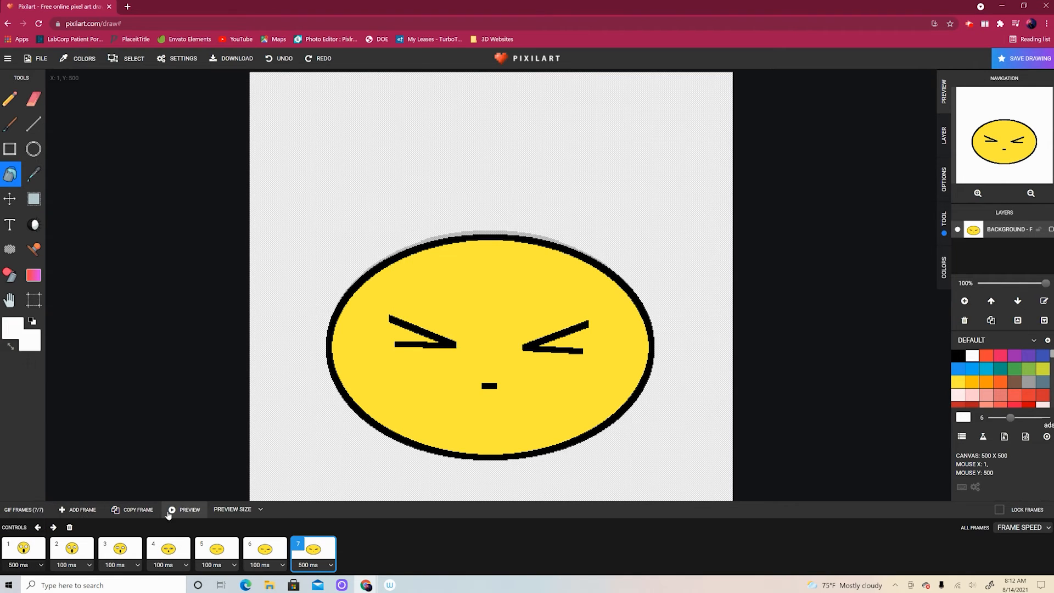
left_click(172, 511)
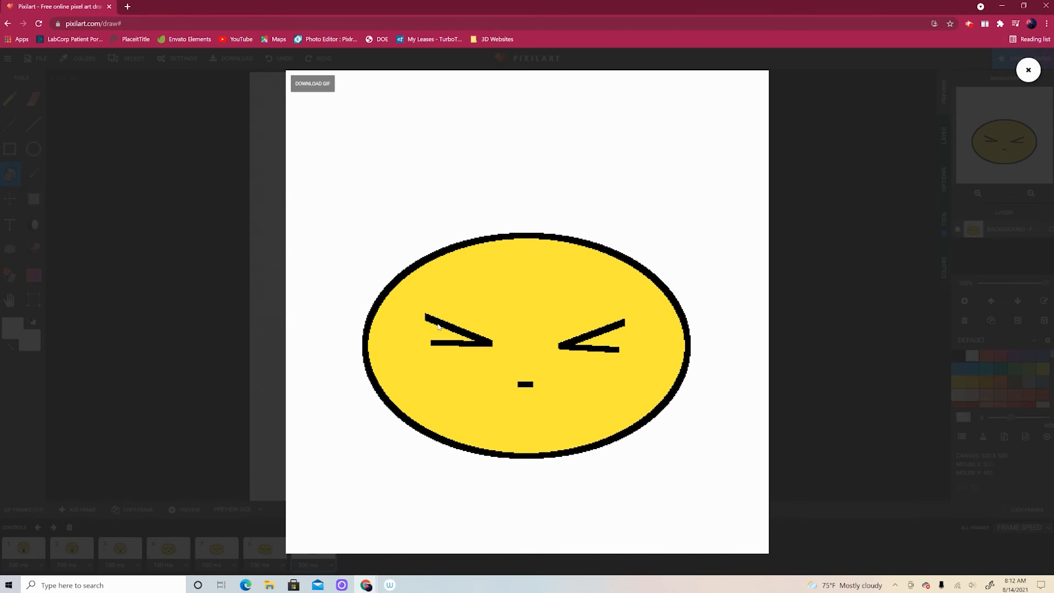
left_click(1028, 70)
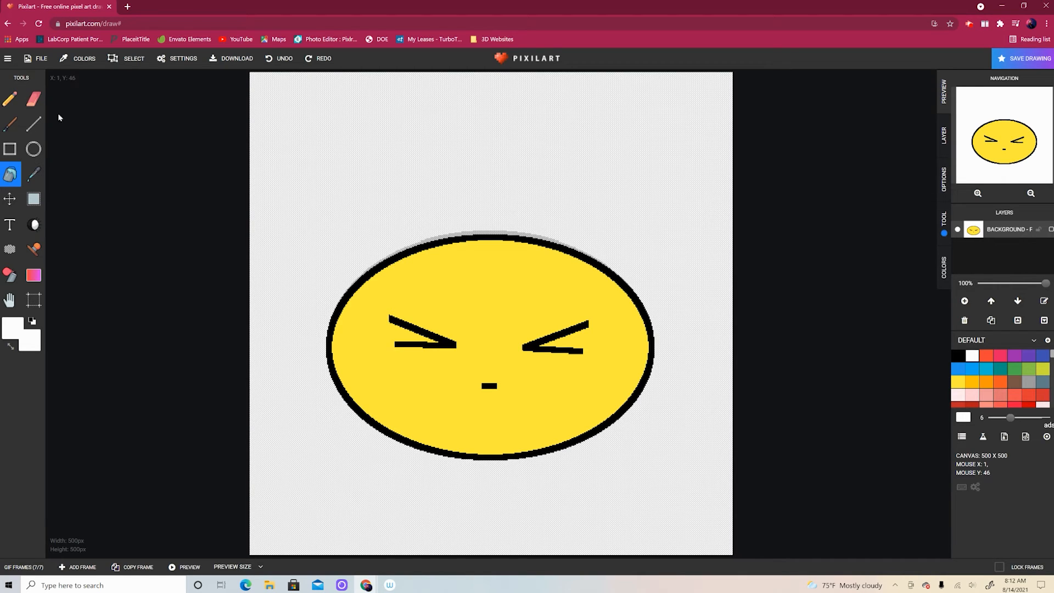
- Start a new blank drawing of 500 by 500 pixels, discarding the current face animation
left_click(31, 60)
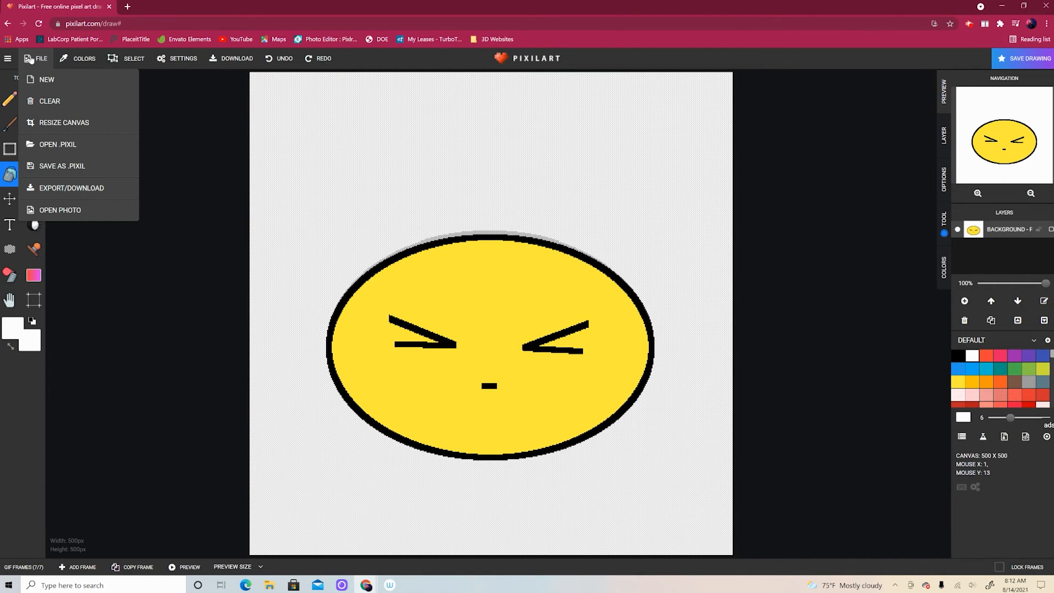
left_click(43, 77)
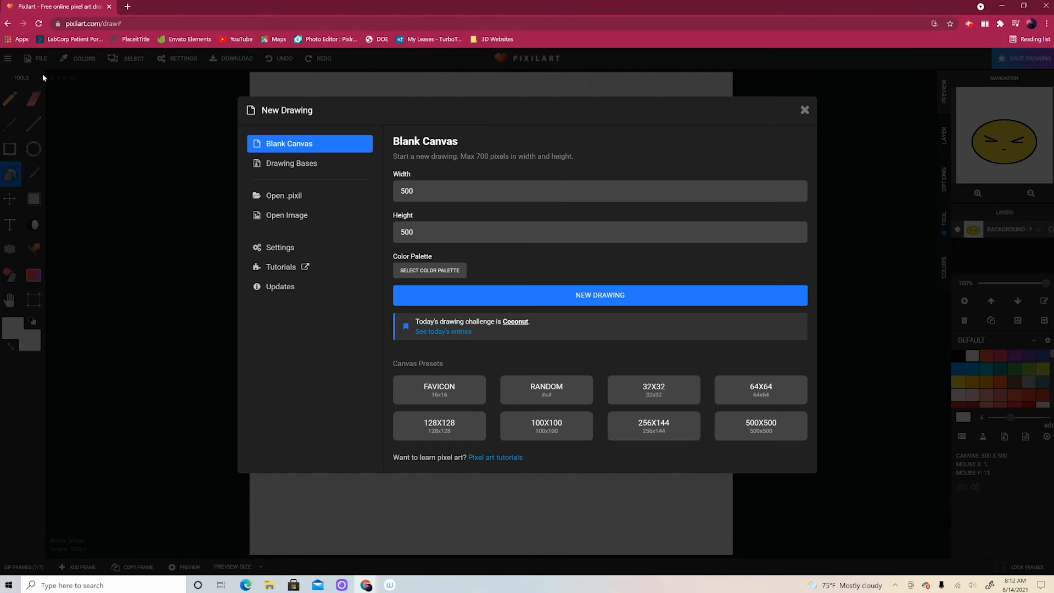
left_click(573, 301)
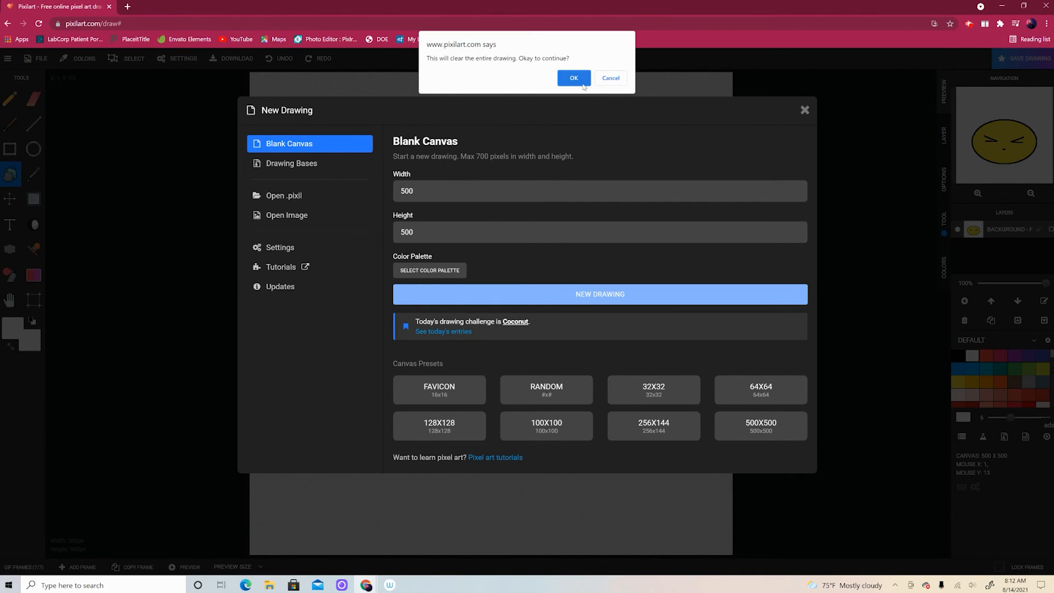
left_click(573, 78)
- Draw a black circle for the bear's head and a smaller overlapping left ear circle, erasing the overlap inside the head
left_click(34, 151)
left_click(958, 356)
left_click_drag(420, 214, 543, 337)
mouse_move(387, 193)
left_mouse_down()
mouse_move(451, 245)
mouse_move(460, 269)
mouse_move(430, 267)
left_mouse_up()
left_click(34, 99)
left_click(33, 149)
left_click(34, 199)
left_click_drag(348, 158, 484, 363)
left_click_drag(416, 260, 452, 331)
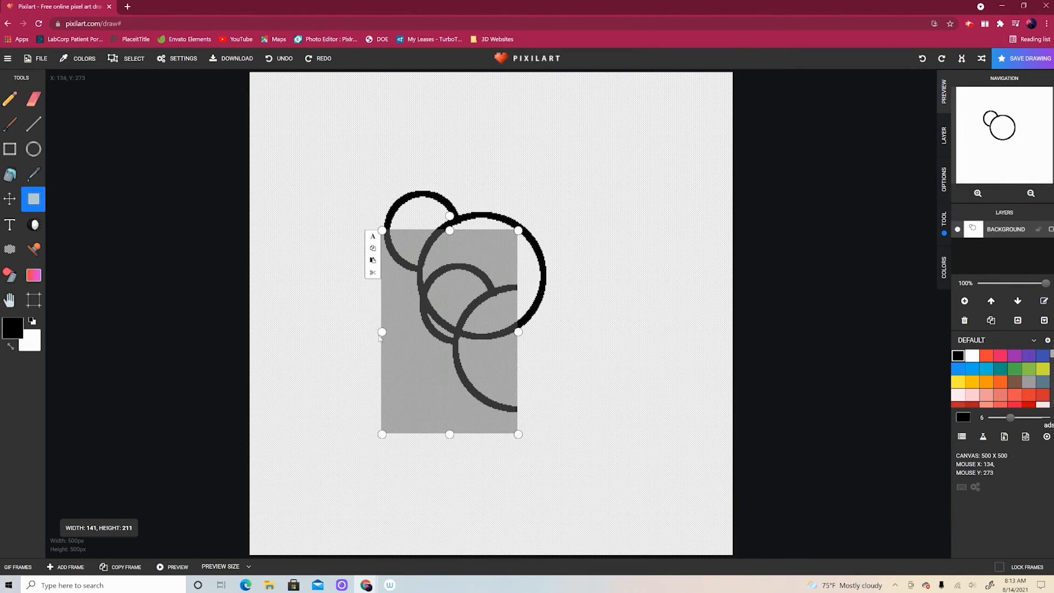
- Draw a matching circle for the bear's right ear and erase the part that overlaps the head
left_click(33, 149)
left_click_drag(578, 199, 657, 275)
left_click_drag(504, 196, 578, 271)
left_click(33, 99)
- Add the bear's black eyes, filled oval nose and short mouth inside the head circle
left_click(34, 150)
left_click(33, 124)
left_click_drag(471, 303, 474, 303)
left_click(9, 175)
left_click(481, 283)
- Draw a black circle for the bear's body below the head and erase the overlap with the head
left_click(33, 149)
left_click_drag(422, 327, 543, 437)
left_click(34, 99)
- Draw the bear's two raised triangular arms and two flared legs with straight black lines
mouse_move(488, 326)
left_mouse_down()
mouse_move(506, 331)
mouse_move(580, 300)
left_mouse_up()
left_click(34, 124)
left_click_drag(580, 300, 602, 336)
left_click_drag(601, 336, 540, 360)
left_click_drag(431, 346, 393, 291)
left_click_drag(393, 291, 356, 336)
left_click_drag(356, 335, 425, 357)
left_click_drag(432, 419, 429, 485)
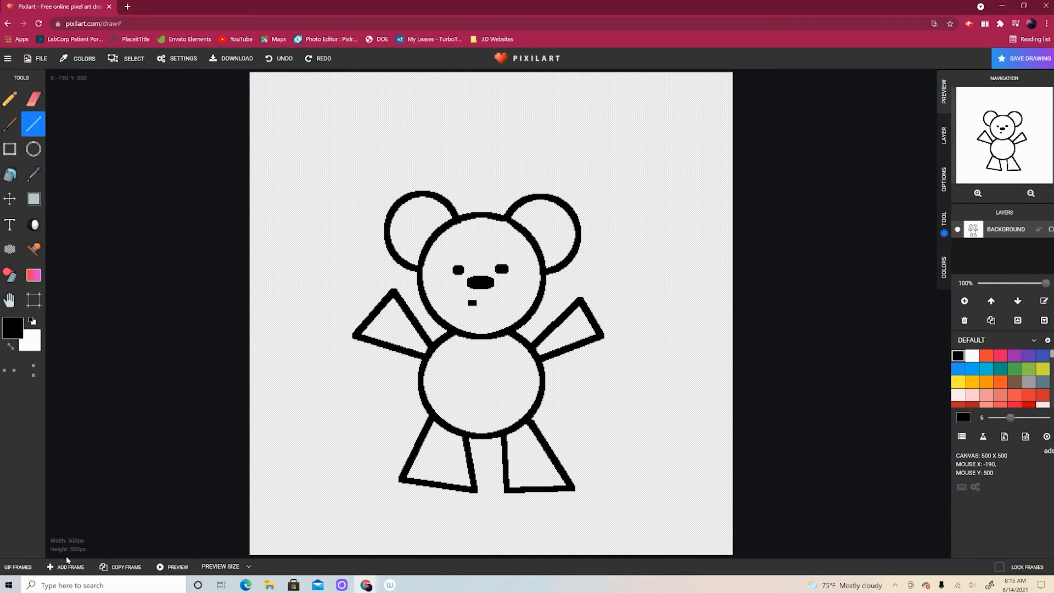
- Add a second frame and draw a dark red head circle, slightly left of and below the onion-skinned bear head
left_click(67, 560)
left_click(972, 404)
left_click(40, 151)
left_click_drag(374, 226, 496, 347)
- Draw two pointed cat ears on the red head with straight lines
left_click(34, 124)
left_click_drag(376, 269, 361, 204)
left_click_drag(360, 204, 399, 237)
left_click_drag(449, 225, 478, 174)
- Draw the red cat's eyes, nose, mouth, seated body, long curved tail and hind legs freehand with the pencil
left_click(9, 108)
mouse_move(413, 298)
left_mouse_down()
mouse_move(424, 305)
mouse_move(393, 291)
left_mouse_up()
left_click_drag(459, 347, 496, 274)
left_click_drag(590, 418, 578, 474)
left_click_drag(529, 427, 568, 427)
left_click_drag(467, 504, 477, 467)
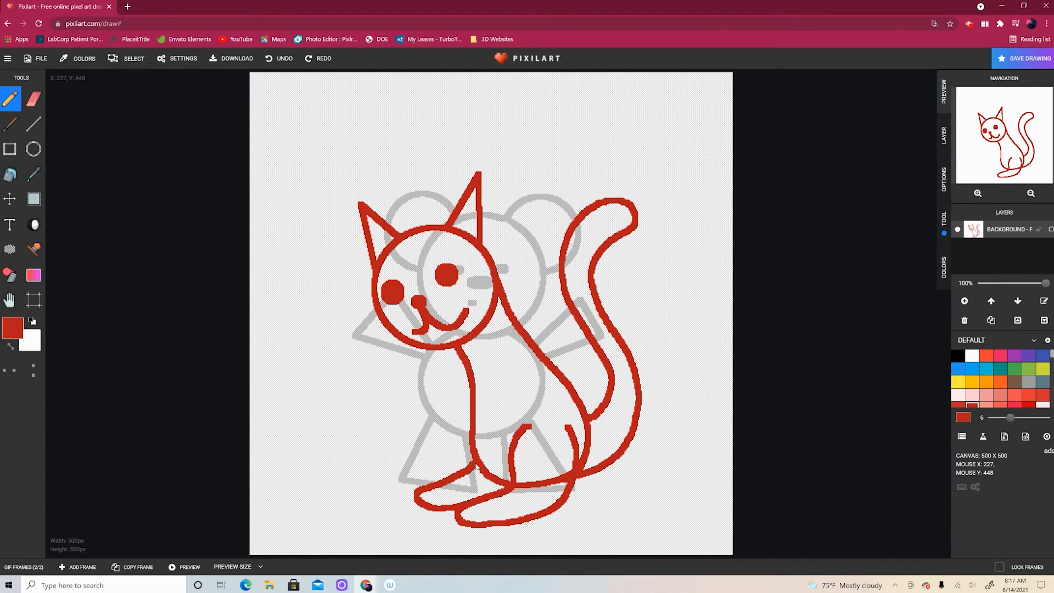
- Draw the red animal's two front legs across the chest, undoing the unsuitable strokes and redrawing them
left_click_drag(466, 379, 464, 500)
mouse_move(462, 360)
left_mouse_down()
mouse_move(444, 498)
mouse_move(512, 363)
left_mouse_up()
key("ctrl+z")
key("ctrl+z")
mouse_move(462, 366)
left_mouse_down()
mouse_move(448, 420)
mouse_move(469, 439)
left_mouse_up()
- Reshape the red animal into a squirrel with a curled tail and rounded ear tips, erasing the overlapping body outlines
left_click(34, 99)
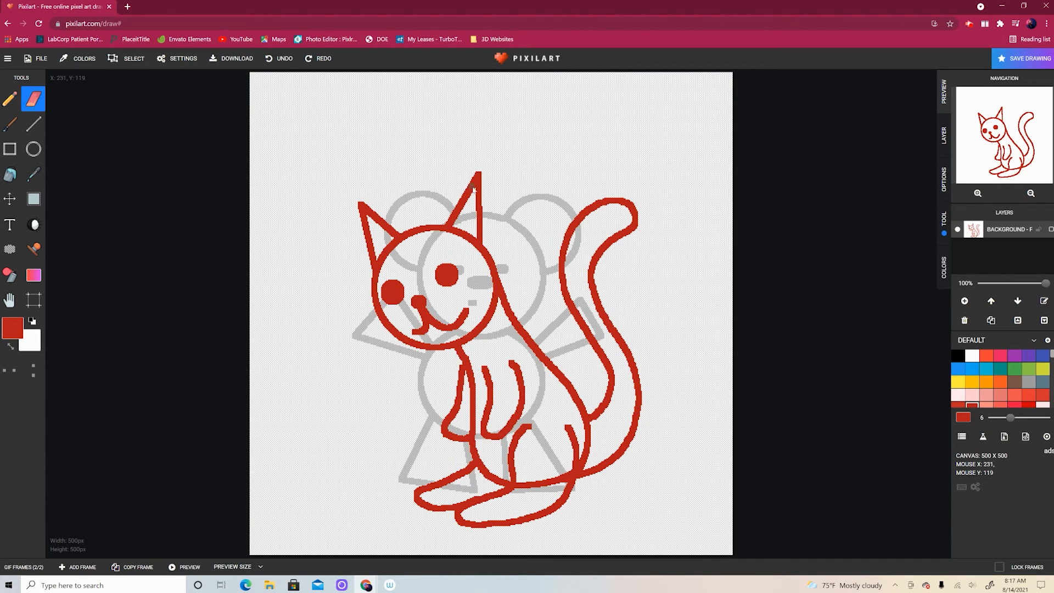
left_click(10, 99)
mouse_move(594, 203)
left_mouse_down()
mouse_move(612, 239)
mouse_move(609, 272)
left_mouse_up()
left_click_drag(610, 315, 571, 235)
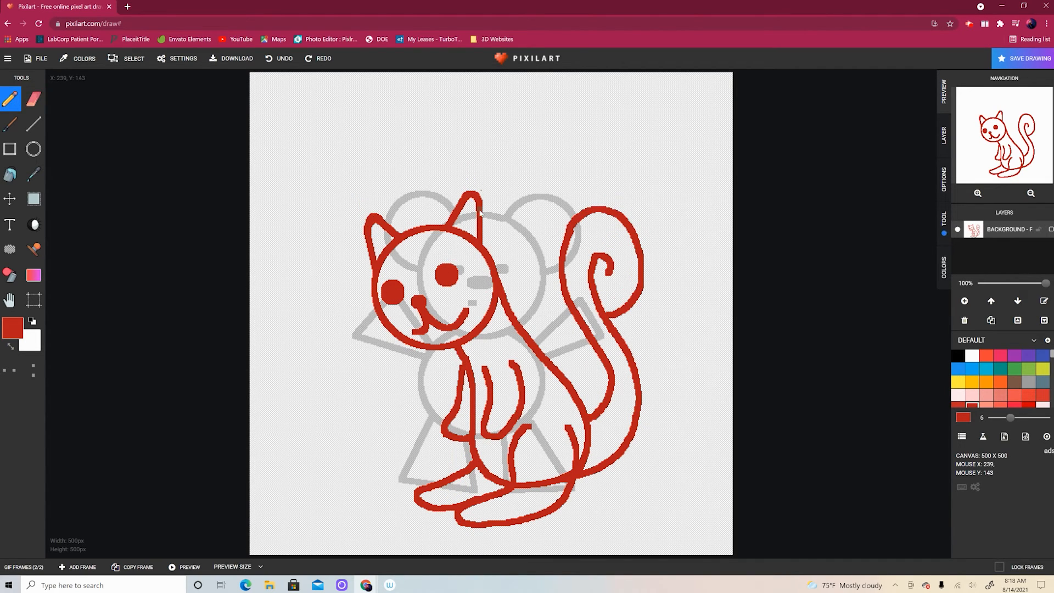
key("e")
left_click_drag(570, 484, 524, 489)
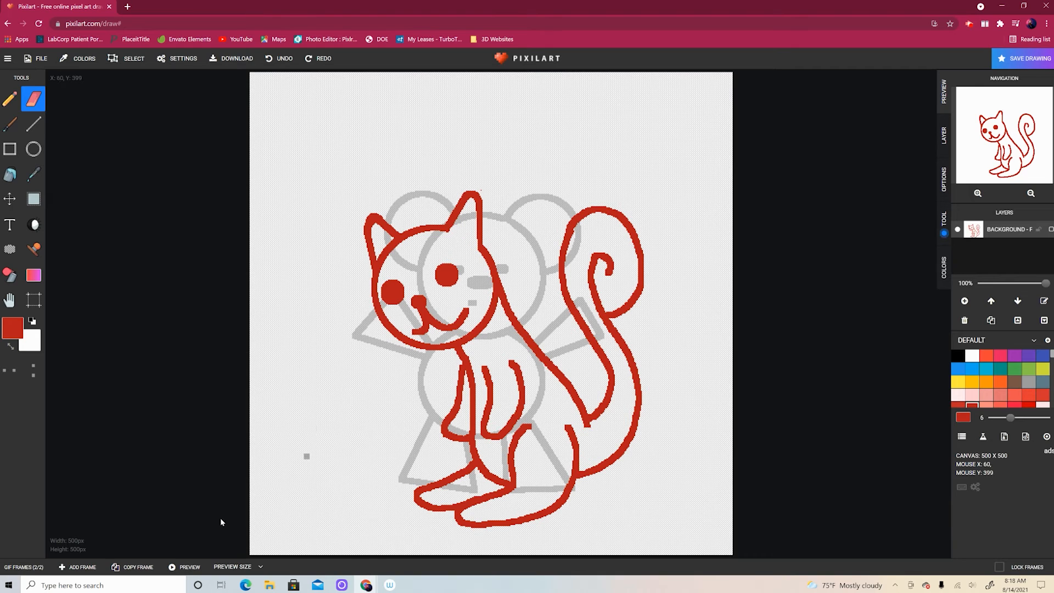
- Insert a blank frame between the black bear frame and the red squirrel frame
left_click(22, 567)
left_click(26, 552)
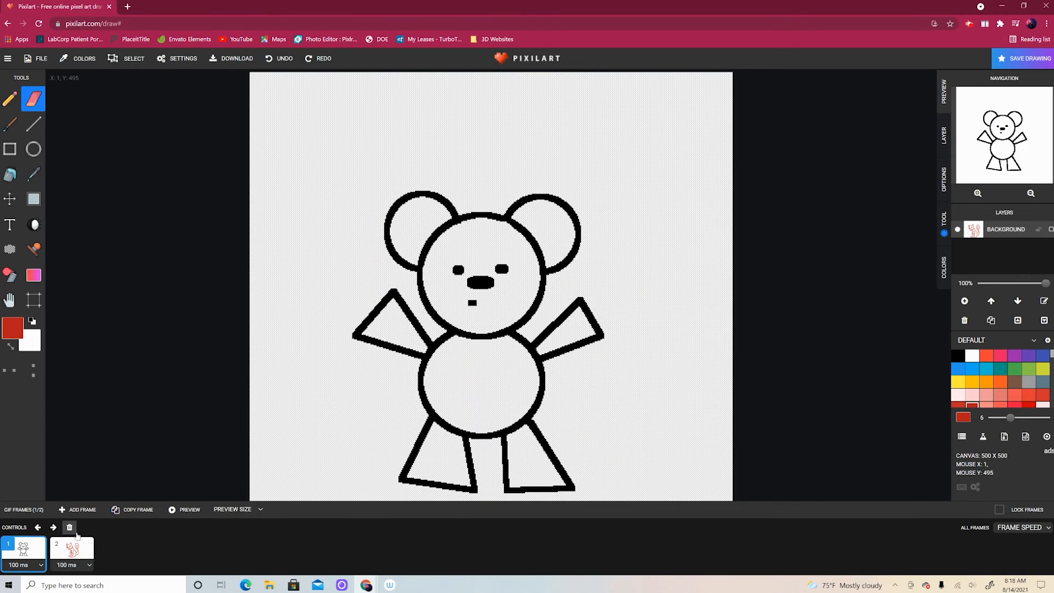
left_click(87, 512)
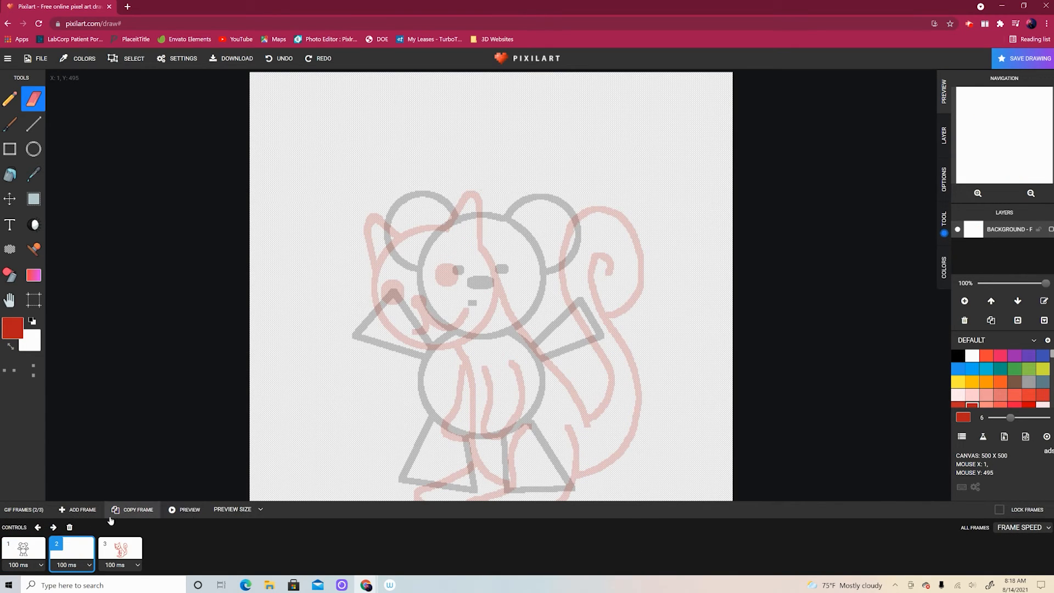
- Draw a purple head circle on the blank middle frame and move it midway between the two onion-skinned heads
left_click(1027, 357)
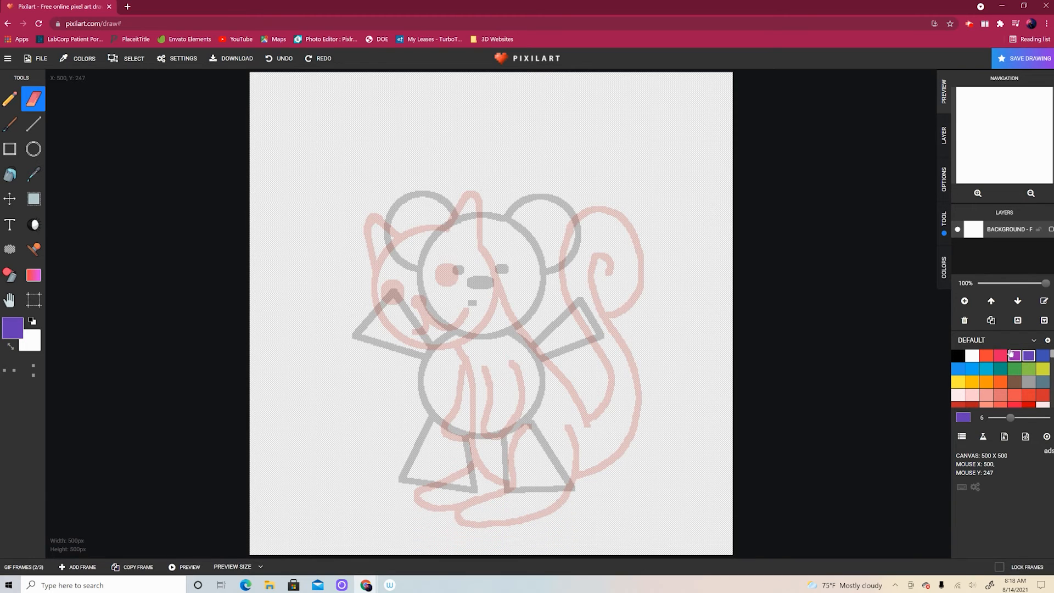
left_click(34, 149)
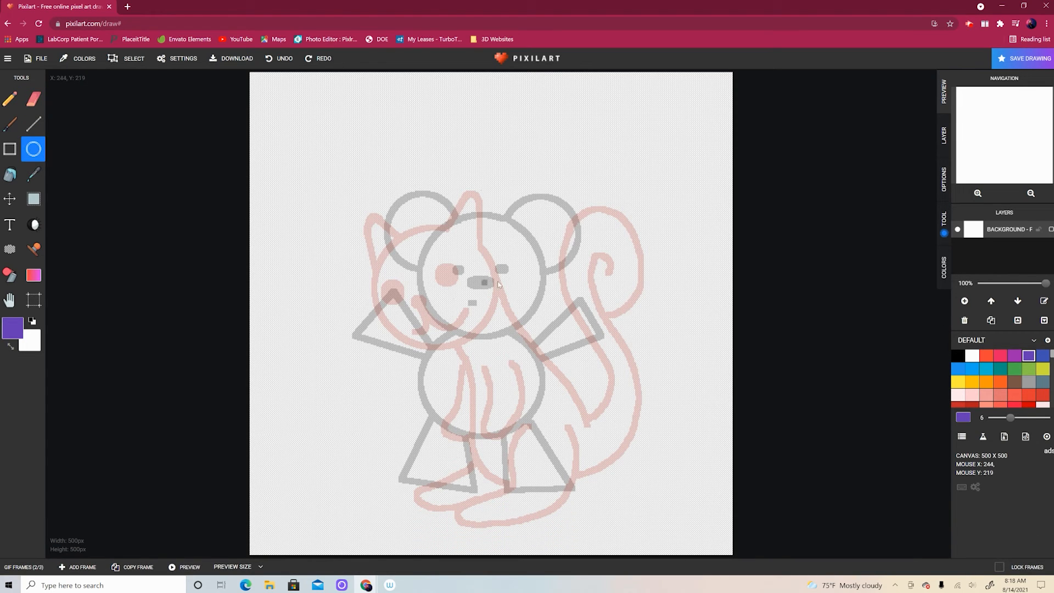
left_click_drag(411, 264, 538, 352)
left_click(39, 206)
left_click_drag(374, 192, 571, 366)
left_click_drag(523, 333, 498, 327)
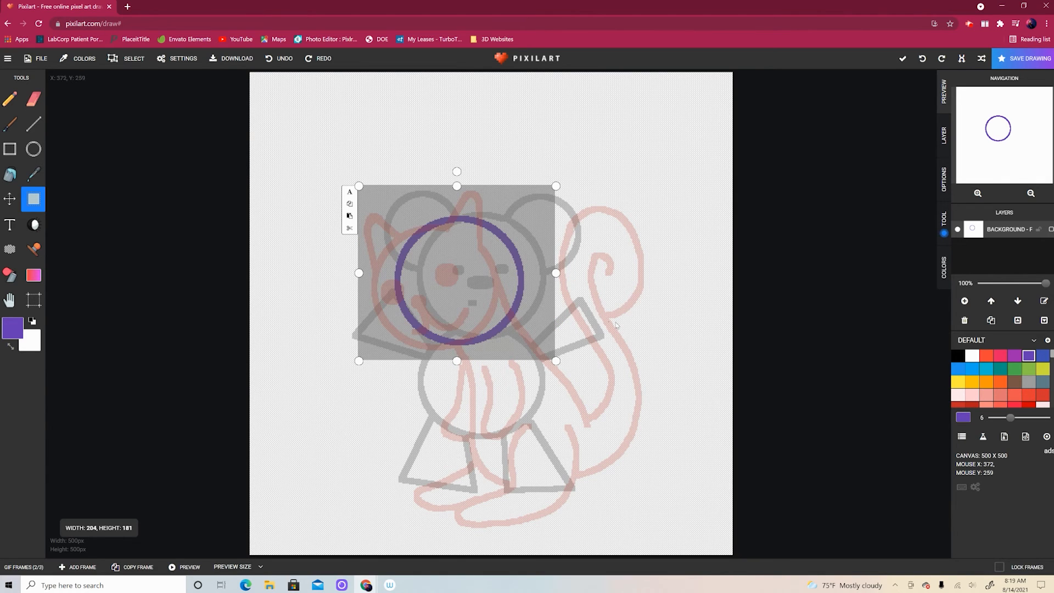
left_click(642, 325)
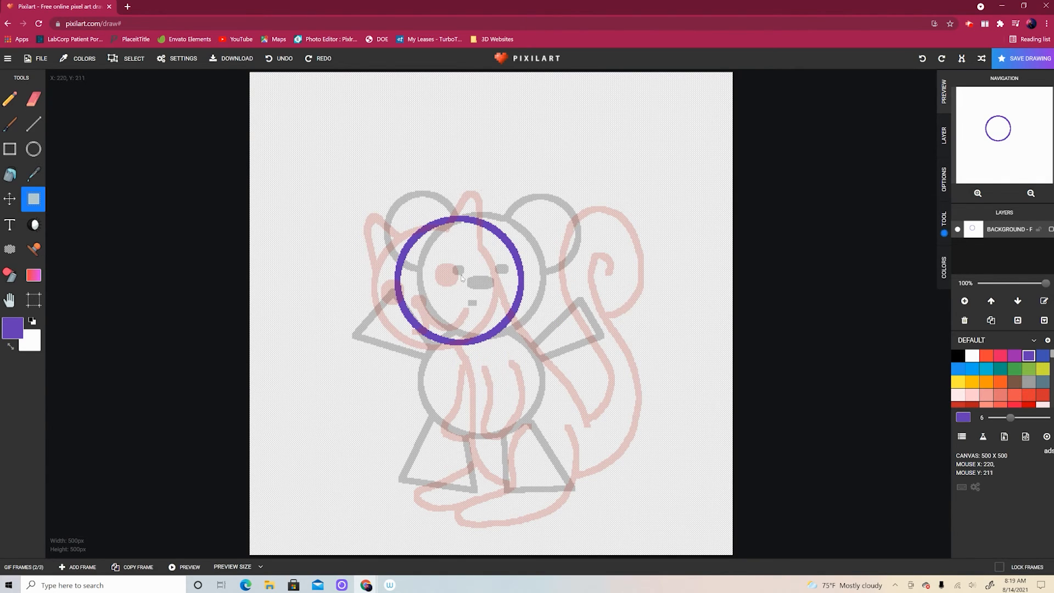
- Draw the purple animal's two eyes, oval nose and small curved mouth between the onion-skinned faces
left_click(34, 149)
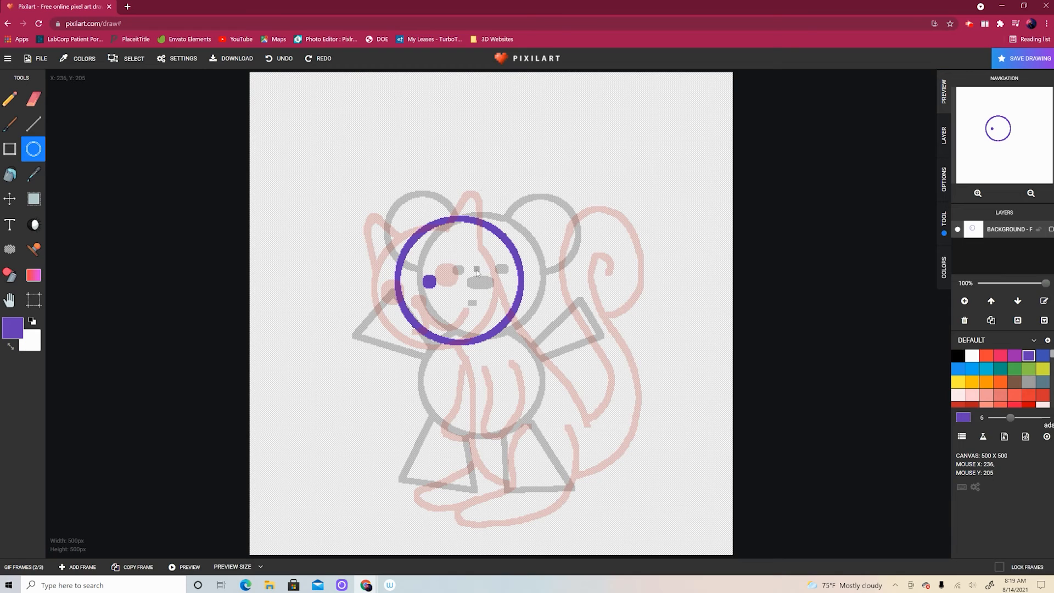
left_click_drag(480, 269, 485, 277)
left_click_drag(454, 292, 461, 297)
left_click_drag(464, 316, 459, 314)
left_click(10, 99)
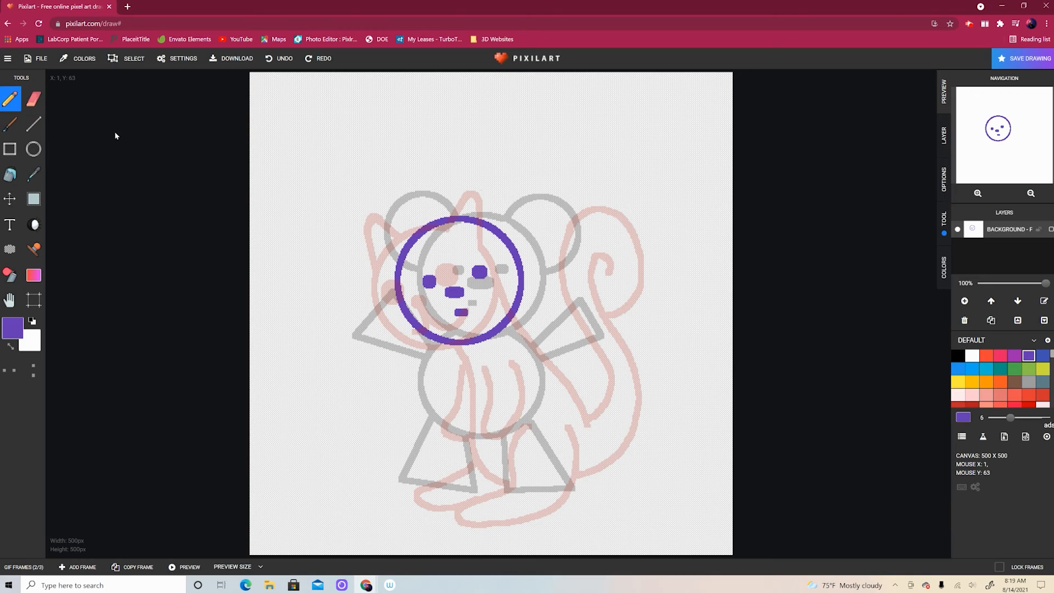
key("ctrl+z")
left_click_drag(460, 313, 469, 316)
- Draw the purple animal's two rounded ears and two lowered arms freehand between the onion-skinned outlines
mouse_move(520, 262)
left_mouse_down()
mouse_move(523, 204)
mouse_move(506, 197)
mouse_move(477, 213)
left_mouse_up()
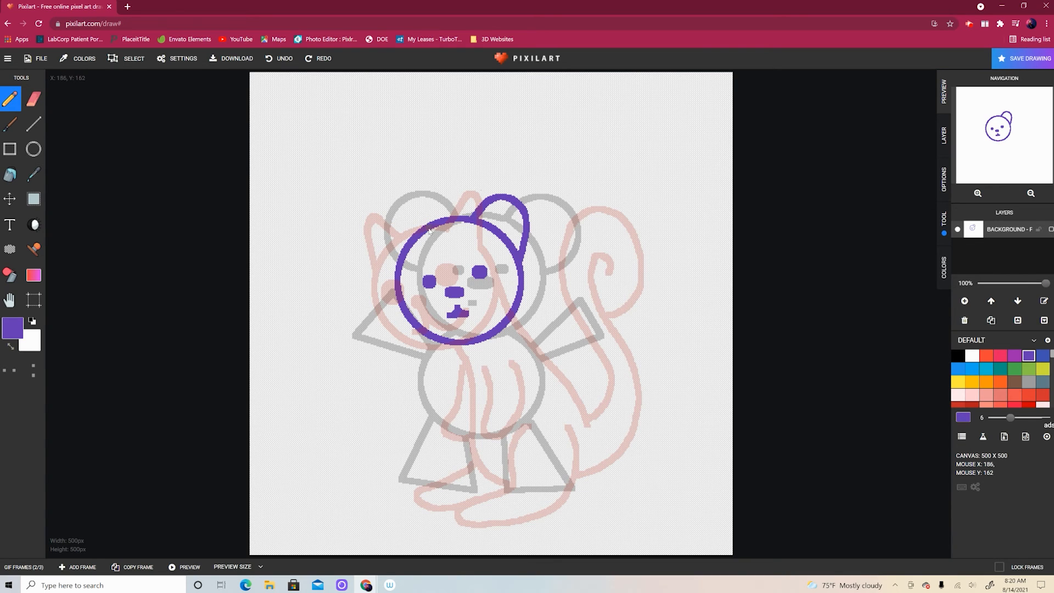
mouse_move(429, 227)
left_mouse_down()
mouse_move(403, 208)
mouse_move(387, 215)
mouse_move(382, 253)
mouse_move(396, 271)
left_mouse_up()
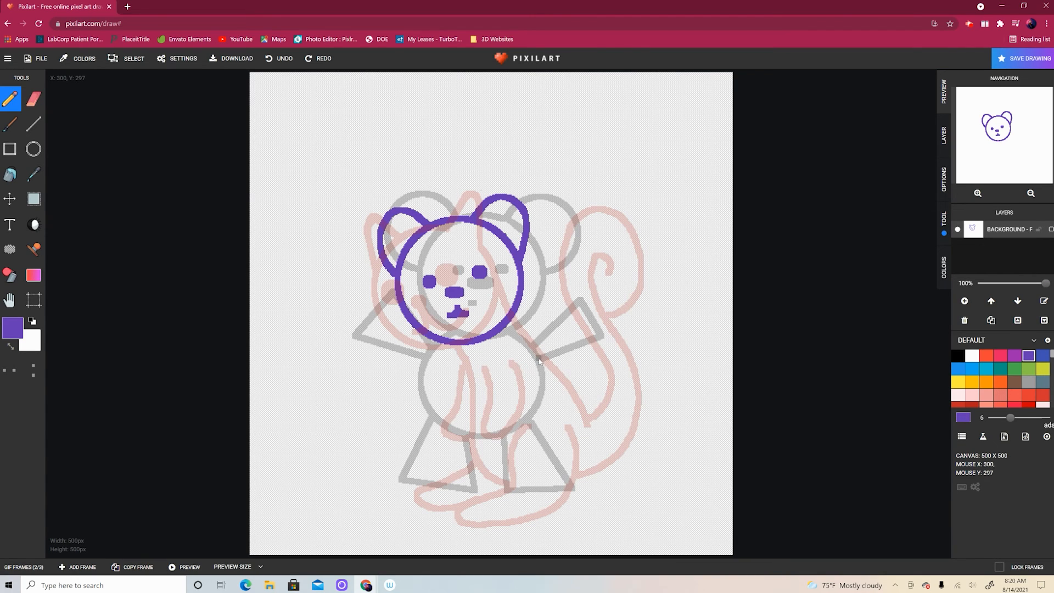
mouse_move(536, 354)
left_mouse_down()
mouse_move(581, 381)
mouse_move(570, 405)
mouse_move(550, 416)
mouse_move(524, 373)
left_mouse_up()
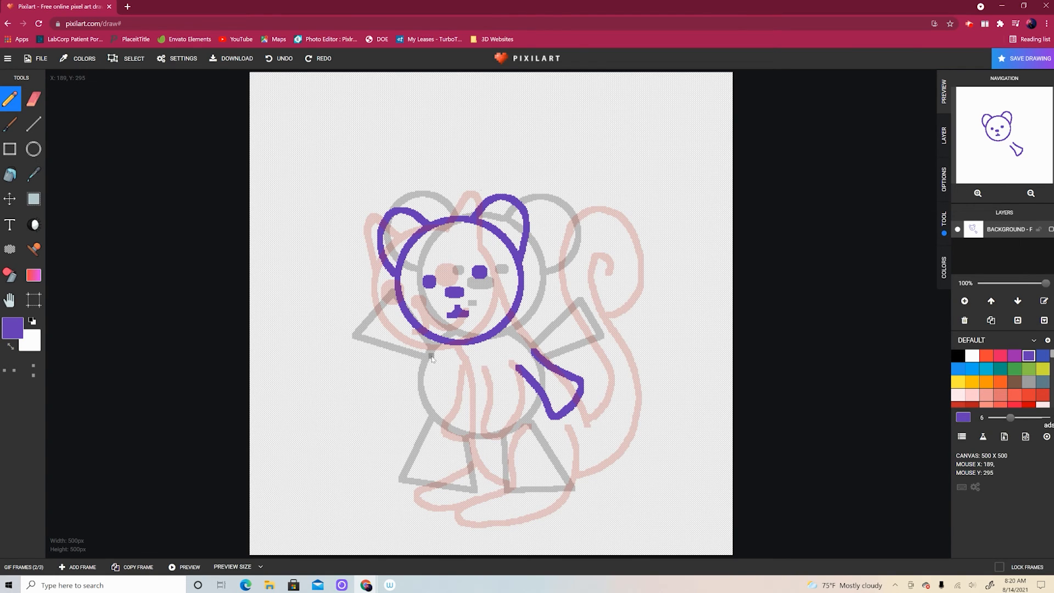
mouse_move(432, 355)
left_mouse_down()
mouse_move(390, 396)
mouse_move(427, 423)
mouse_move(447, 379)
left_mouse_up()
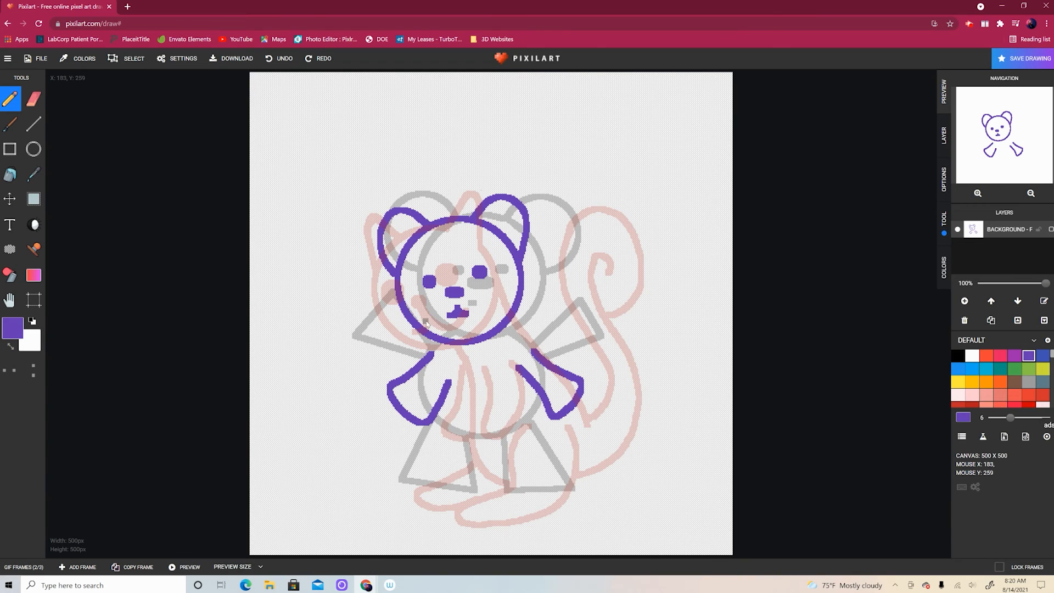
- Draw the purple animal's elongated body and a curved tail rising on its right side
mouse_move(432, 346)
left_mouse_down()
mouse_move(480, 454)
mouse_move(526, 461)
mouse_move(571, 416)
left_mouse_up()
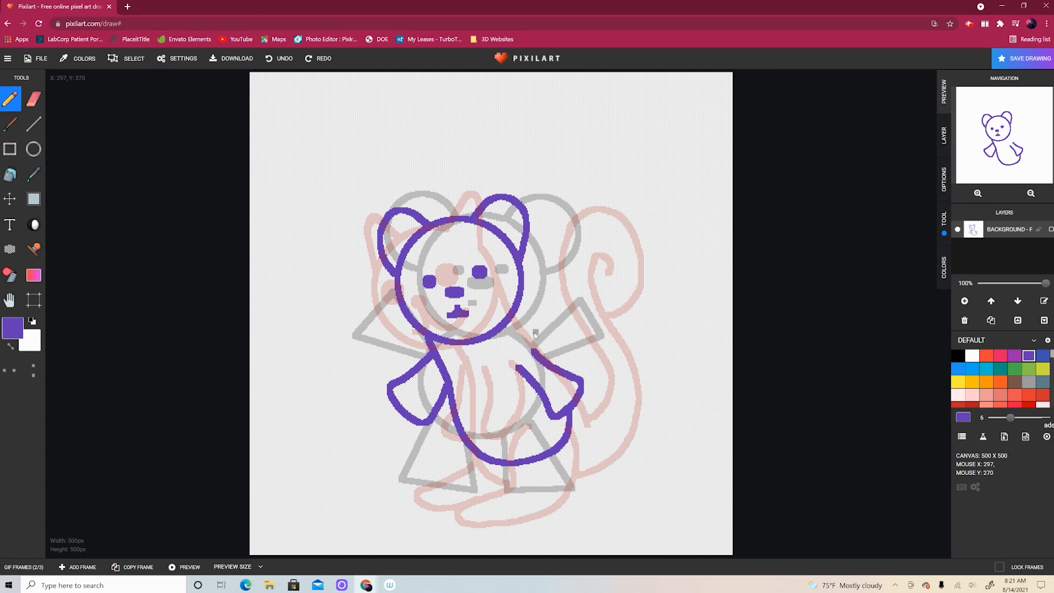
mouse_move(520, 330)
left_mouse_down()
mouse_move(537, 352)
mouse_move(508, 314)
left_mouse_up()
mouse_move(577, 406)
left_mouse_down()
mouse_move(599, 362)
mouse_move(586, 330)
mouse_move(599, 317)
mouse_move(631, 351)
mouse_move(639, 402)
mouse_move(637, 429)
mouse_move(581, 472)
left_mouse_up()
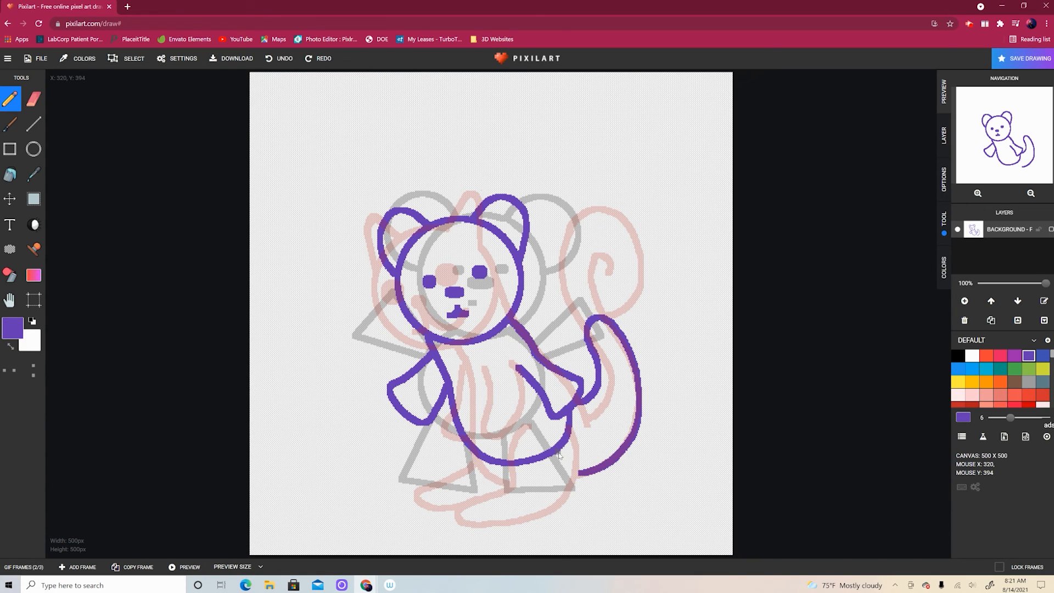
- Draw the purple animal's two legs and right thigh line, and erase the body outline crossing the right leg
mouse_move(559, 452)
left_mouse_down()
mouse_move(568, 471)
mouse_move(561, 499)
mouse_move(519, 522)
mouse_move(488, 494)
mouse_move(517, 474)
mouse_move(522, 440)
left_mouse_up()
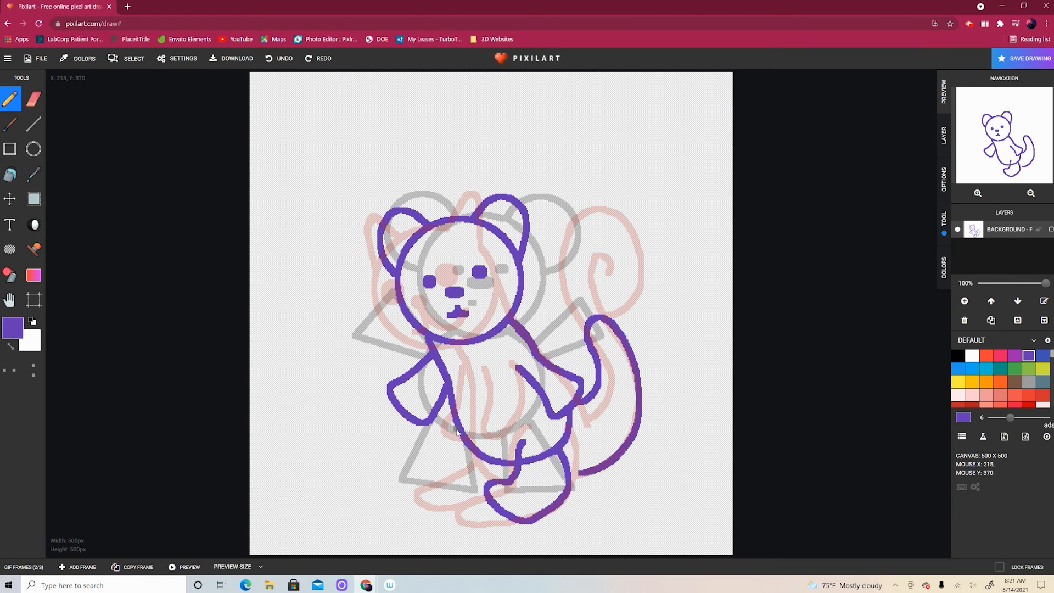
mouse_move(457, 426)
left_mouse_down()
mouse_move(435, 468)
mouse_move(455, 493)
mouse_move(496, 478)
left_mouse_up()
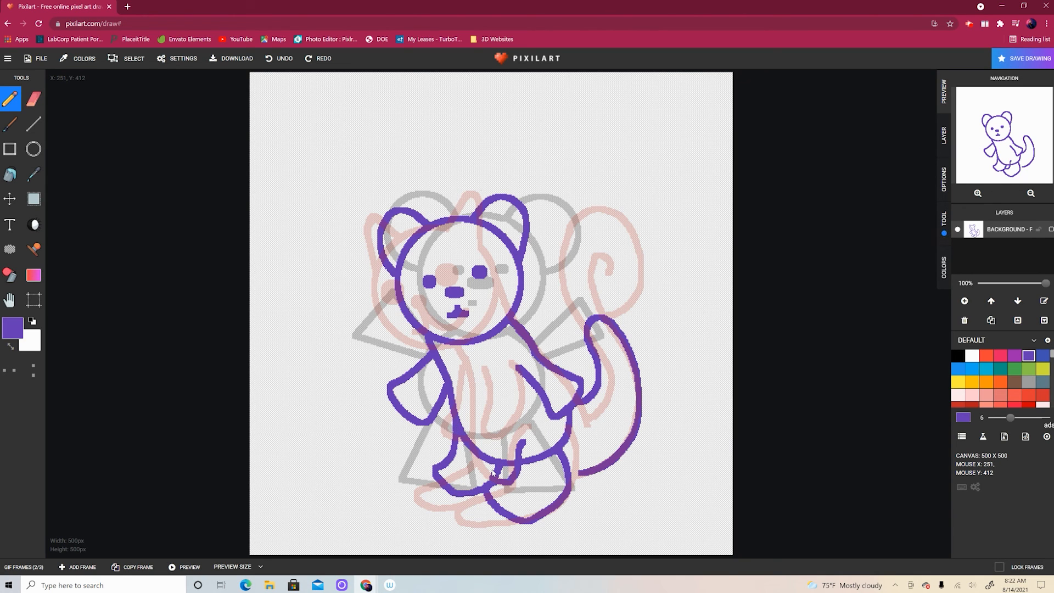
left_click_drag(546, 428, 560, 455)
key("e")
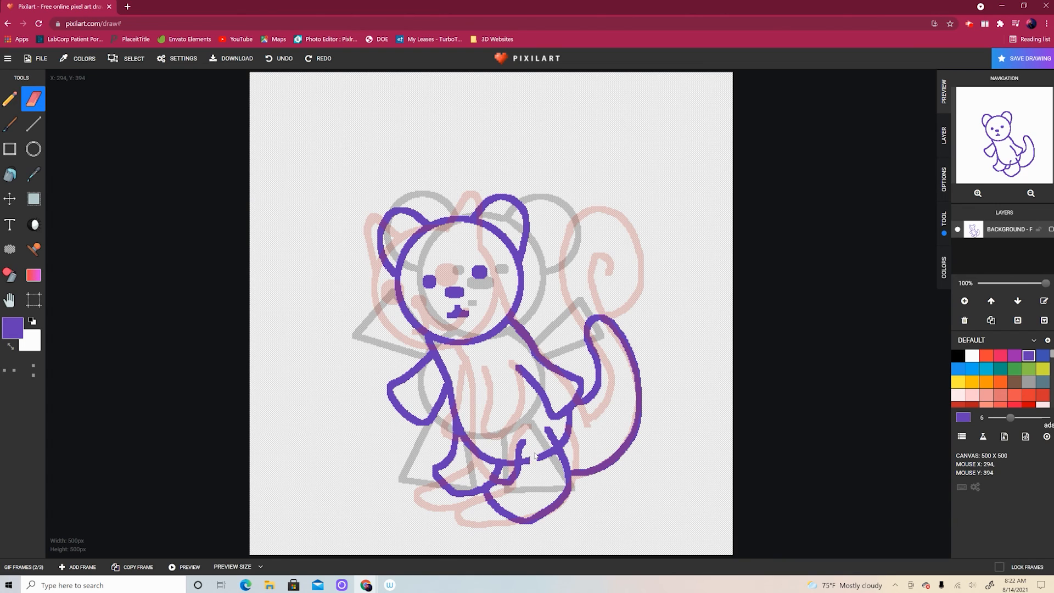
left_click_drag(536, 456, 549, 452)
- Step back and forth through the three frames to check the transition from bear to squirrel
left_click(25, 566)
left_click(32, 554)
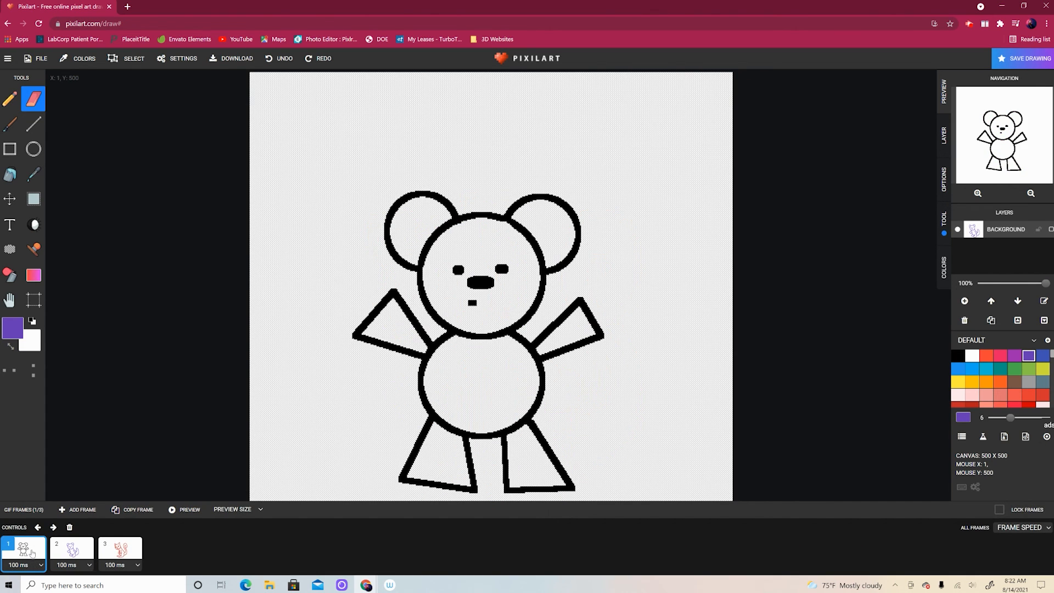
left_click(70, 550)
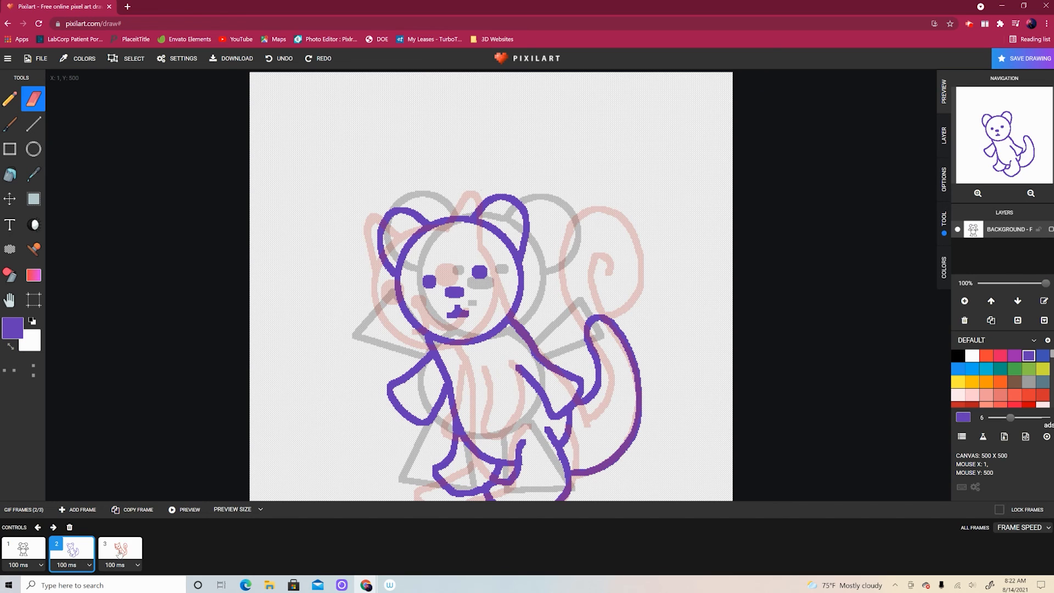
left_click(120, 552)
left_click(82, 552)
left_click(44, 552)
left_click(78, 552)
left_click(122, 557)
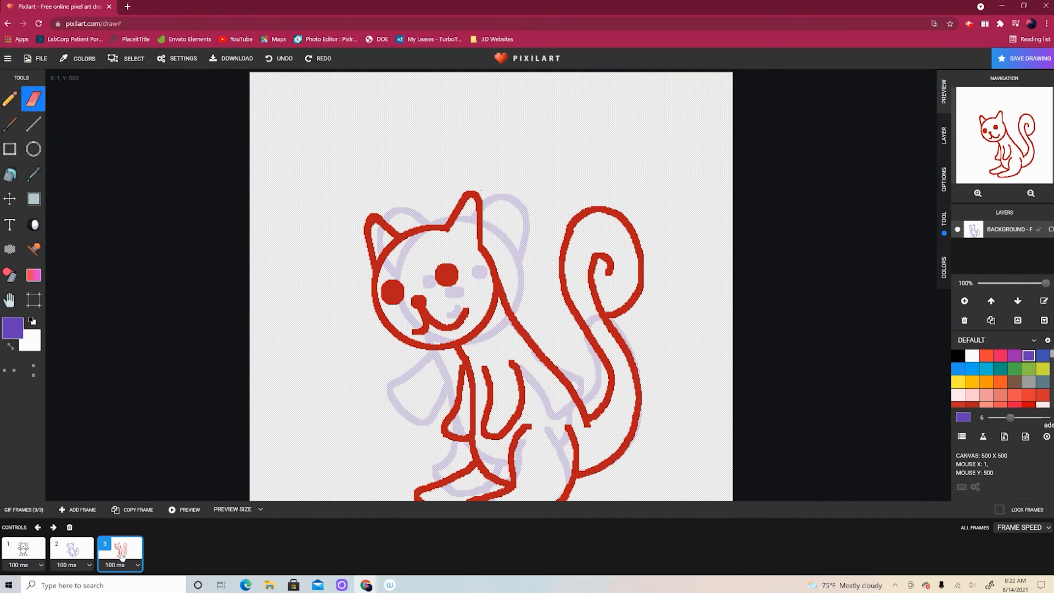
left_click(84, 557)
- Insert a blank frame after the bear frame and draw a dark red head circle near the onion-skinned black and purple heads
left_click(37, 552)
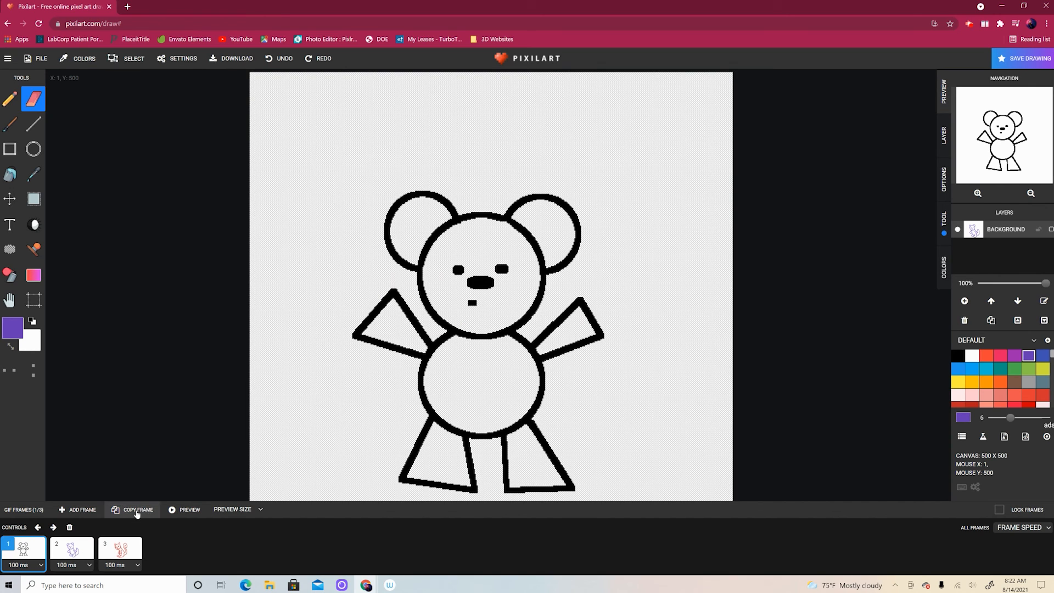
left_click(91, 510)
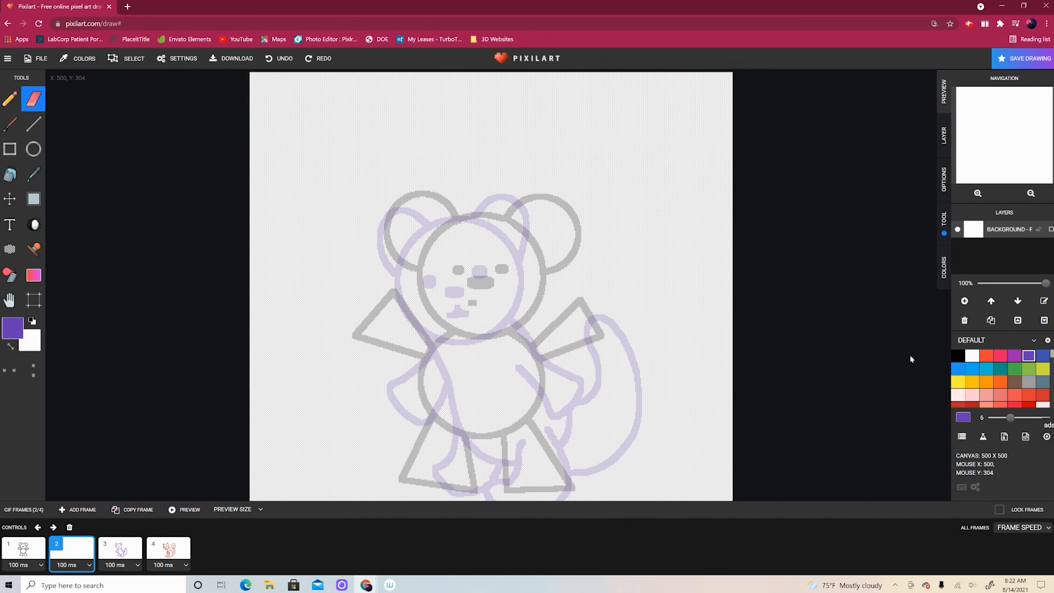
left_click(972, 405)
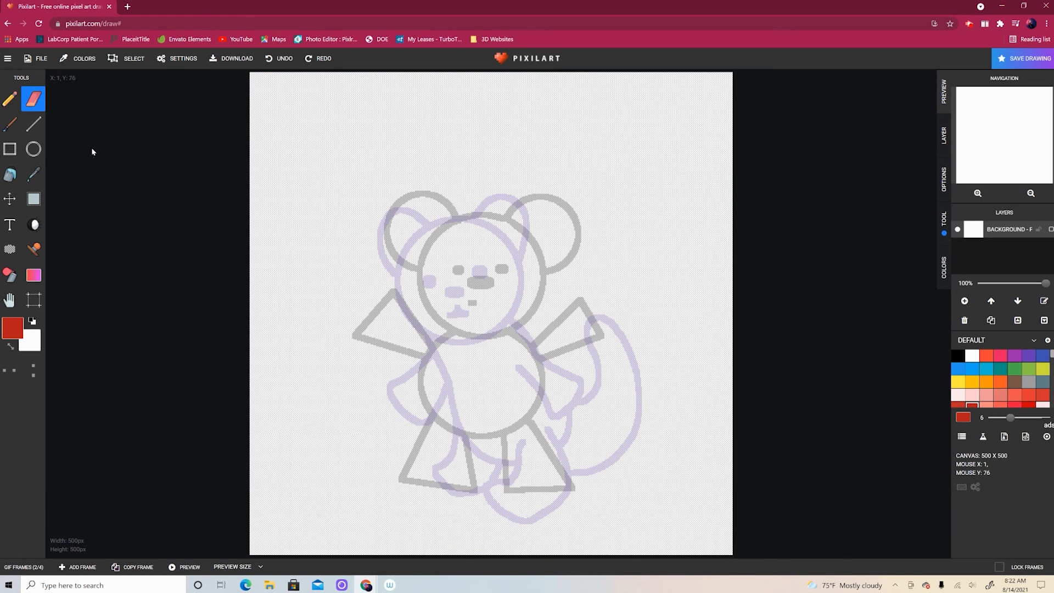
left_click(34, 148)
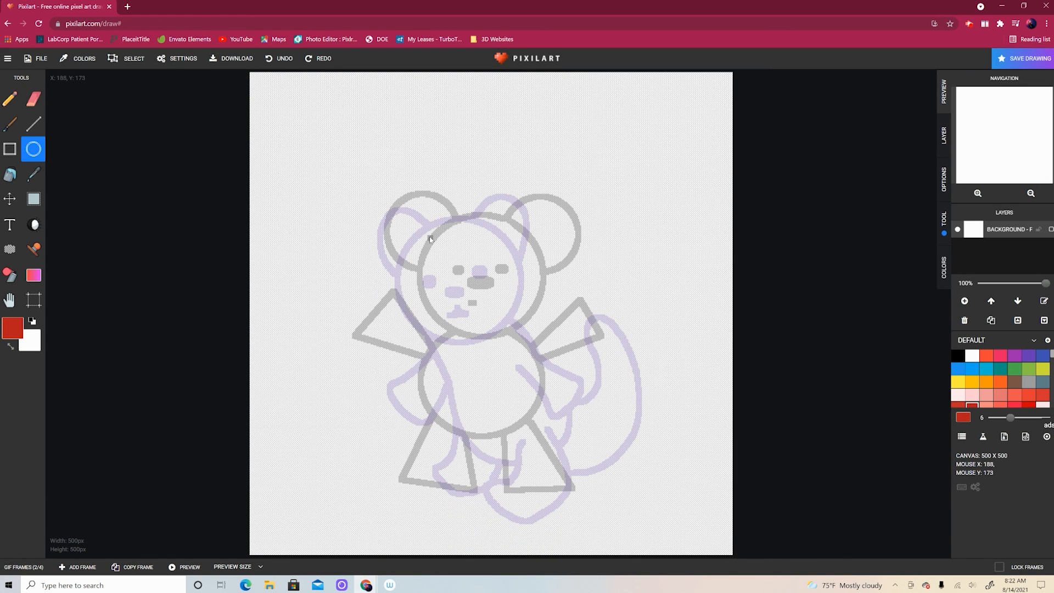
left_click_drag(414, 219, 541, 344)
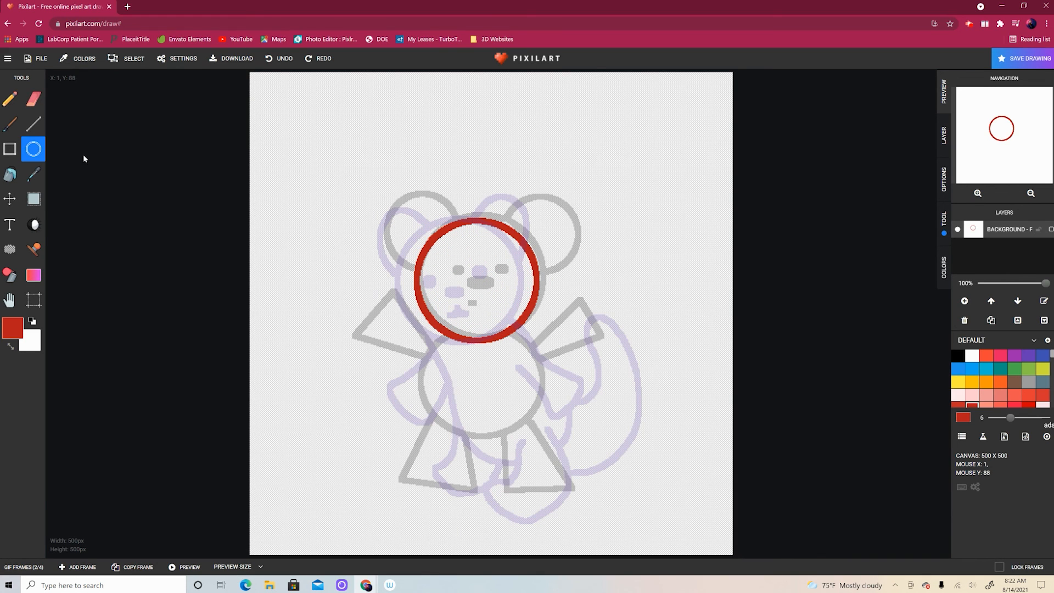
- Shift the dark red head circle slightly left and widen it, sizing its selection to about 239 by 230 pixels
left_click(33, 199)
left_click_drag(382, 160, 601, 379)
left_click_drag(522, 321, 511, 318)
left_click_drag(591, 266, 596, 266)
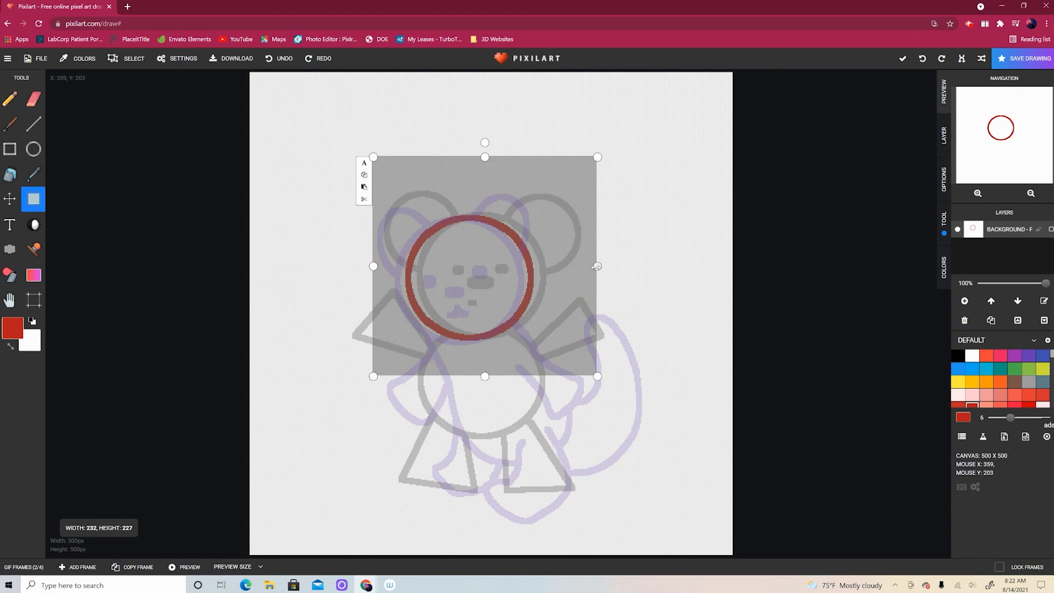
left_click(488, 378)
left_click_drag(485, 382, 486, 378)
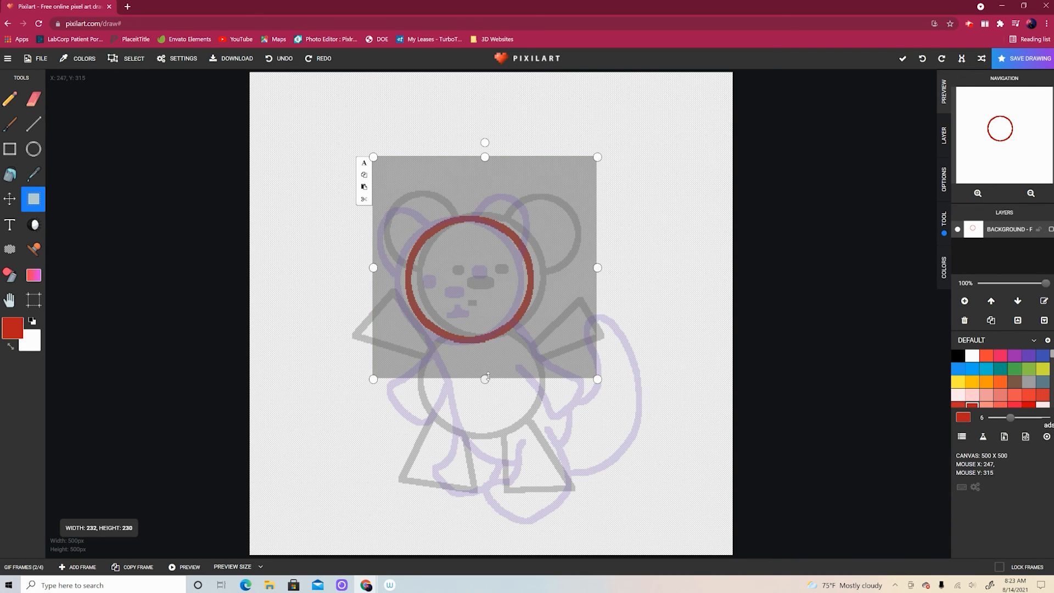
left_click_drag(597, 268, 603, 268)
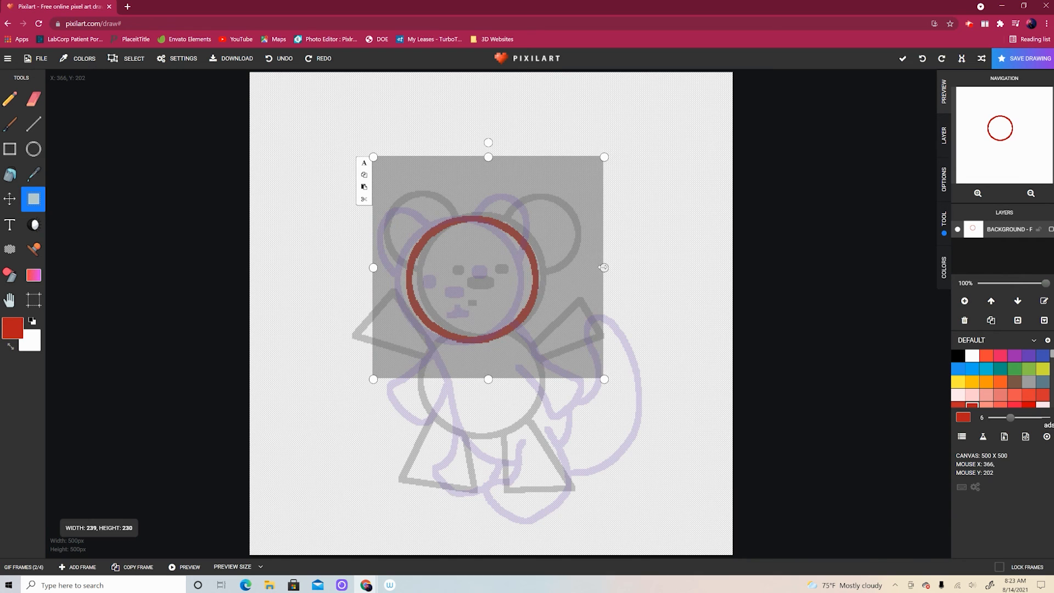
- Draw the red in-between head's small eyes, nose, mouth and rounded ears between the onion-skinned outlines
left_click(34, 149)
left_click_drag(443, 274, 448, 277)
left_click_drag(532, 195, 492, 223)
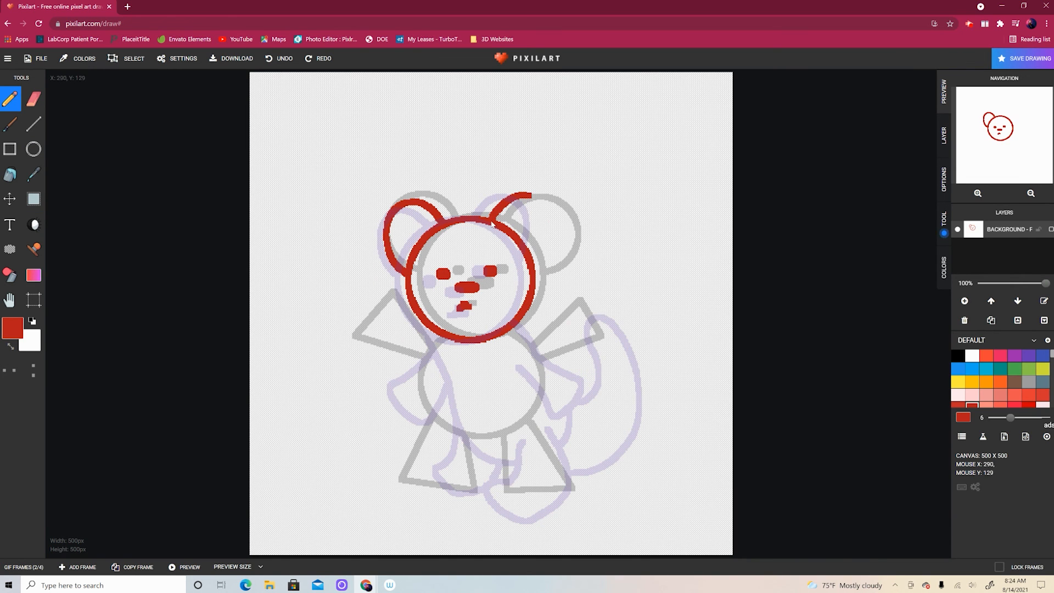
- Draw the red in-between animal's rounded body and two outstretched arms
left_click_drag(514, 325, 534, 349)
left_click_drag(534, 349, 530, 365)
mouse_move(441, 338)
left_mouse_down()
mouse_move(438, 405)
mouse_move(560, 384)
left_mouse_up()
left_click_drag(514, 325, 533, 350)
- Draw the red in-between animal's two legs and a tail along its right side
left_click_drag(447, 423, 483, 450)
left_click_drag(544, 436, 510, 451)
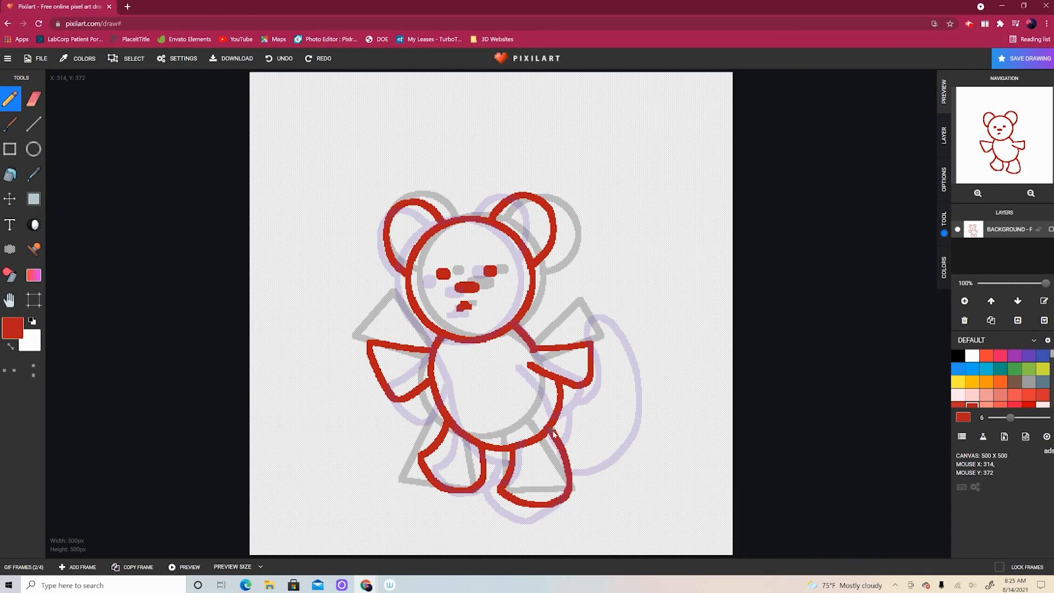
left_click_drag(561, 408, 618, 430)
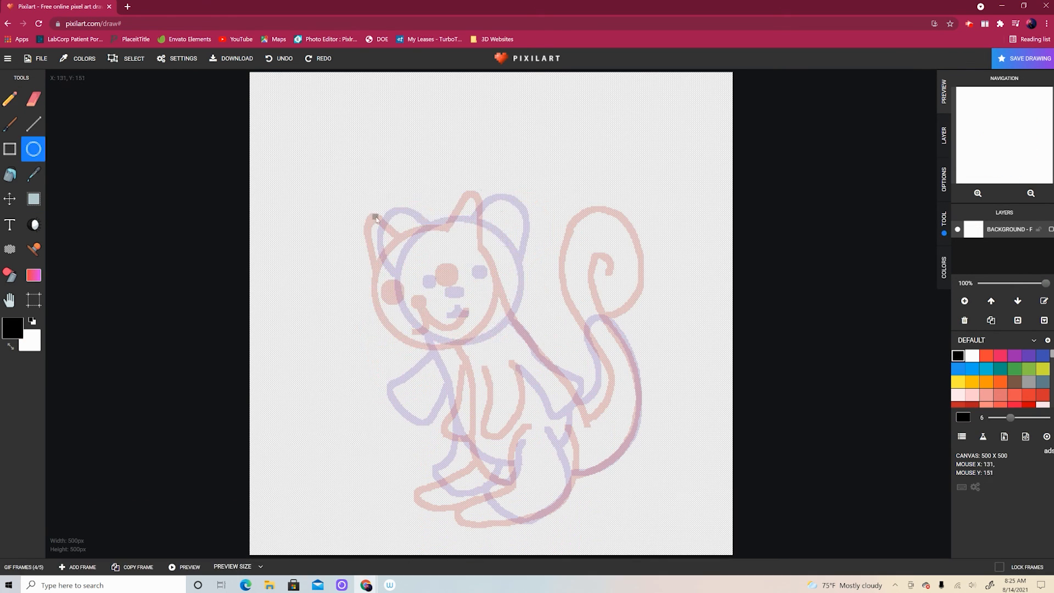
- In the blank fourth frame, draw a black head circle between the purple and red heads and add filled round eyes
left_click_drag(381, 221, 512, 348)
mouse_move(405, 281)
left_mouse_down()
mouse_move(434, 305)
mouse_move(464, 273)
mouse_move(459, 318)
mouse_move(439, 305)
left_mouse_up()
left_click(10, 175)
left_click(415, 289)
left_click(33, 199)
left_click(10, 99)
left_click(10, 99)
- Draw the black in-between figure's slanted body outline, with its arms and legs between the onion-skinned purple and red ones
mouse_move(449, 351)
left_mouse_down()
mouse_move(464, 423)
mouse_move(508, 474)
left_mouse_up()
left_click_drag(507, 308, 577, 445)
left_click_drag(449, 361, 462, 421)
left_click_drag(499, 370, 526, 357)
left_click_drag(466, 446, 508, 485)
left_click_drag(524, 432, 561, 431)
- Draw the black in-between figure's tall tail, rising with a rounded tip beside the red curl
left_click_drag(590, 333, 599, 251)
left_click_drag(590, 334, 580, 416)
left_click_drag(600, 251, 578, 477)
- In the blank fifth frame, draw the blue in-between squirrel's curled tail and its body with thigh and front arm
mouse_move(582, 329)
left_mouse_down()
mouse_move(610, 270)
mouse_move(581, 421)
left_mouse_up()
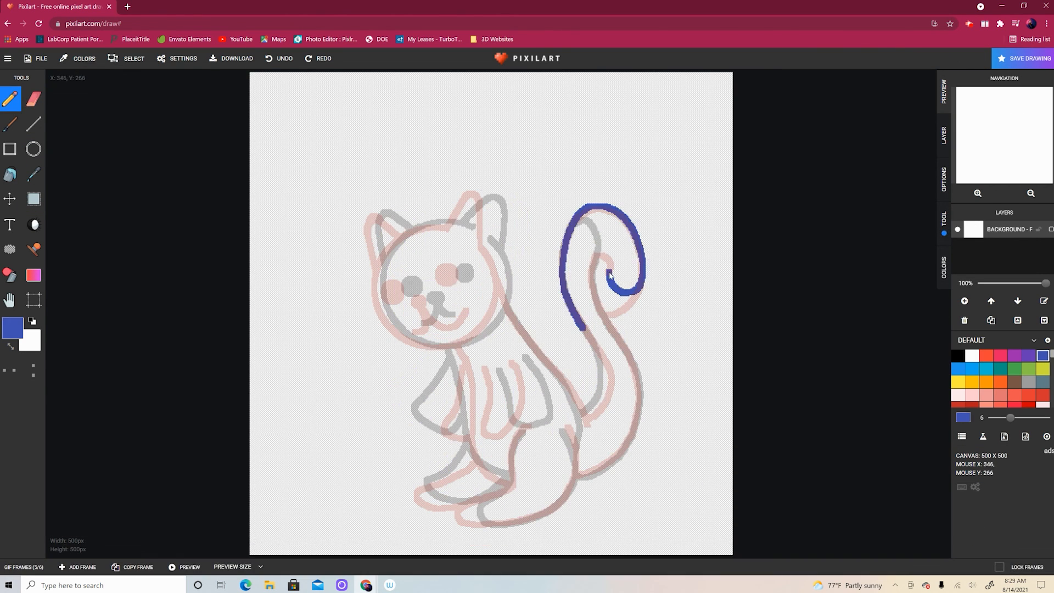
left_click_drag(609, 270, 577, 477)
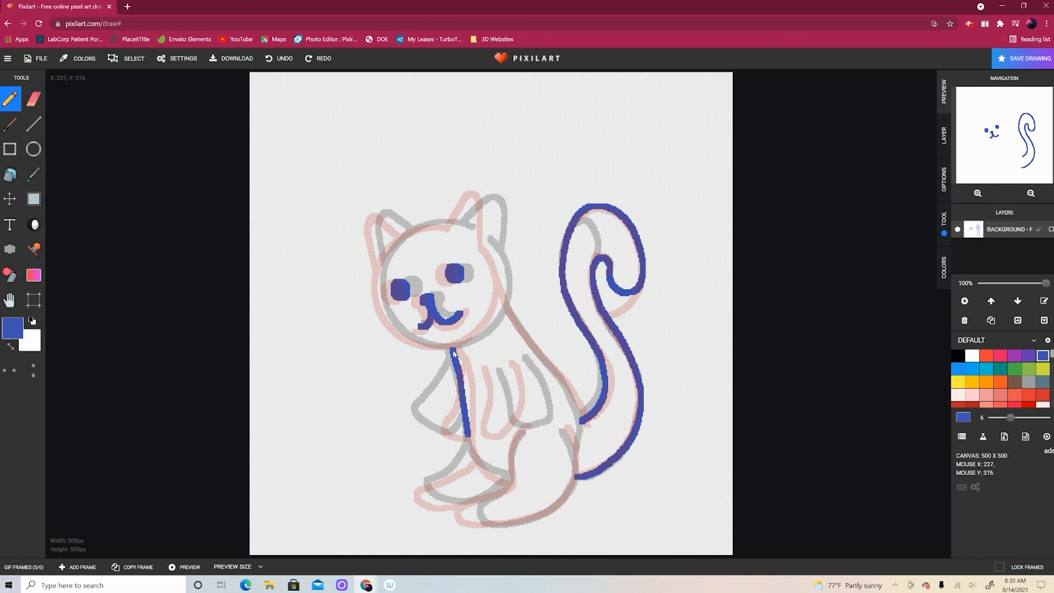
left_click_drag(453, 351, 510, 481)
left_click_drag(529, 425, 565, 429)
left_click_drag(575, 396, 580, 449)
left_click_drag(456, 371, 463, 434)
- Draw a blue head circle and move it into place around the blue eyes and mouth
left_click(34, 149)
left_click_drag(313, 123, 448, 240)
left_click(34, 199)
left_click_drag(380, 182, 438, 280)
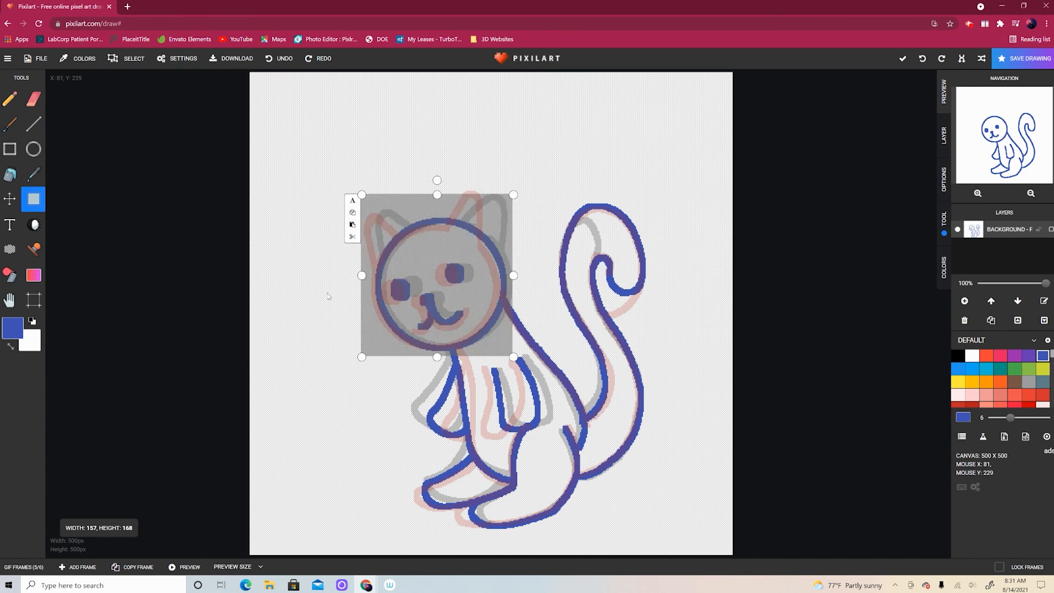
left_click(34, 100)
- In the fourth of seven frames, draw the dark red figure's mouth, slanted body and right leg, cleaning up the foot outline
left_click(41, 566)
left_click(155, 553)
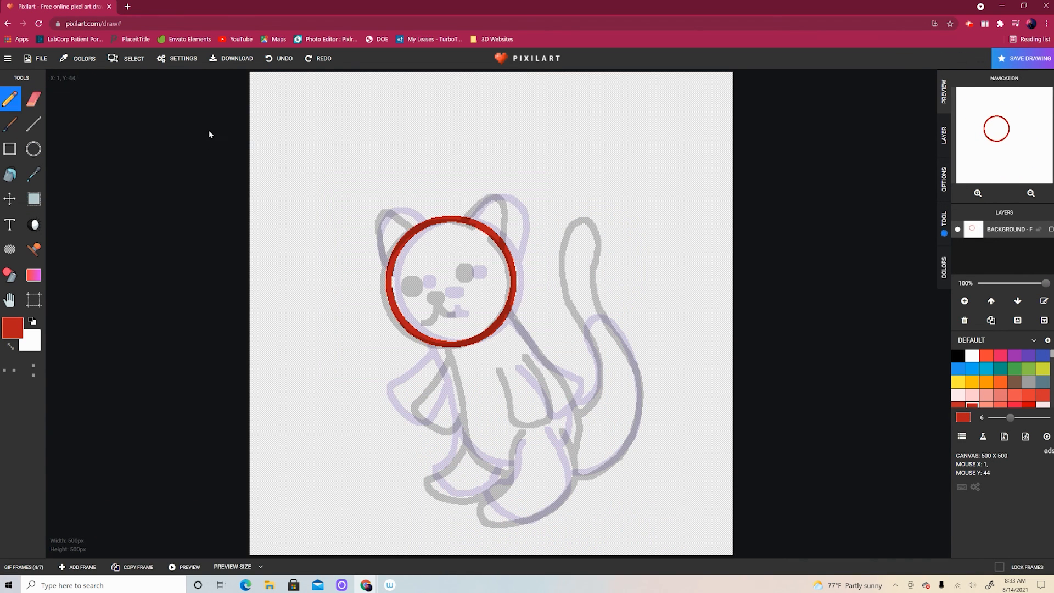
left_click_drag(434, 316, 464, 310)
left_click_drag(439, 349, 510, 468)
mouse_move(510, 313)
left_mouse_down()
mouse_move(574, 439)
mouse_move(494, 516)
left_mouse_up()
left_click_drag(555, 428, 500, 519)
key("e")
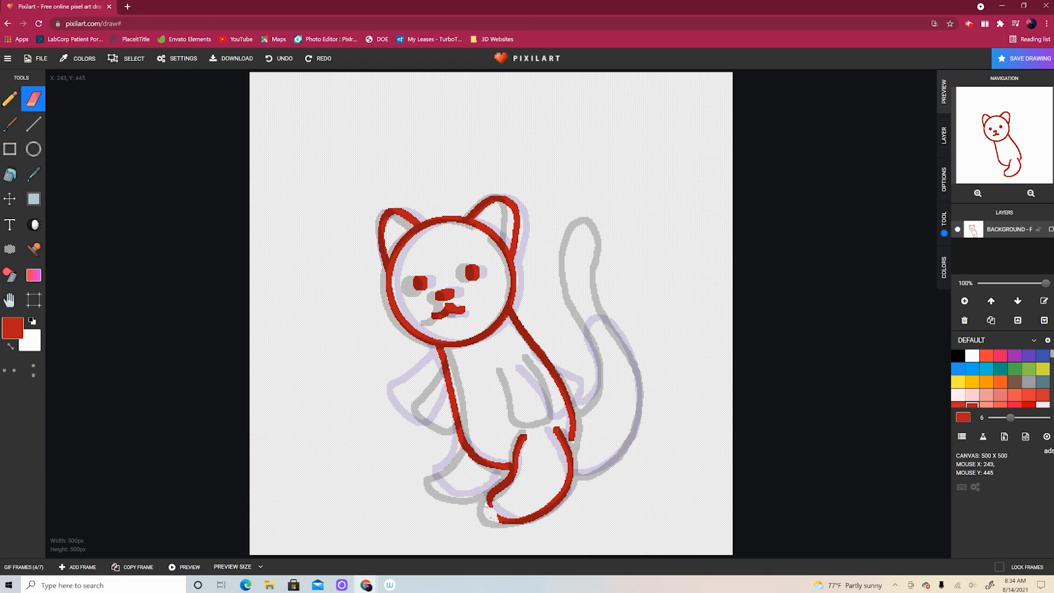
- Draw the dark red figure's left leg, tail and left arm between the onion-skinned outlines
left_click_drag(461, 443, 509, 471)
left_click_drag(575, 475, 575, 410)
left_click_drag(443, 361, 450, 415)
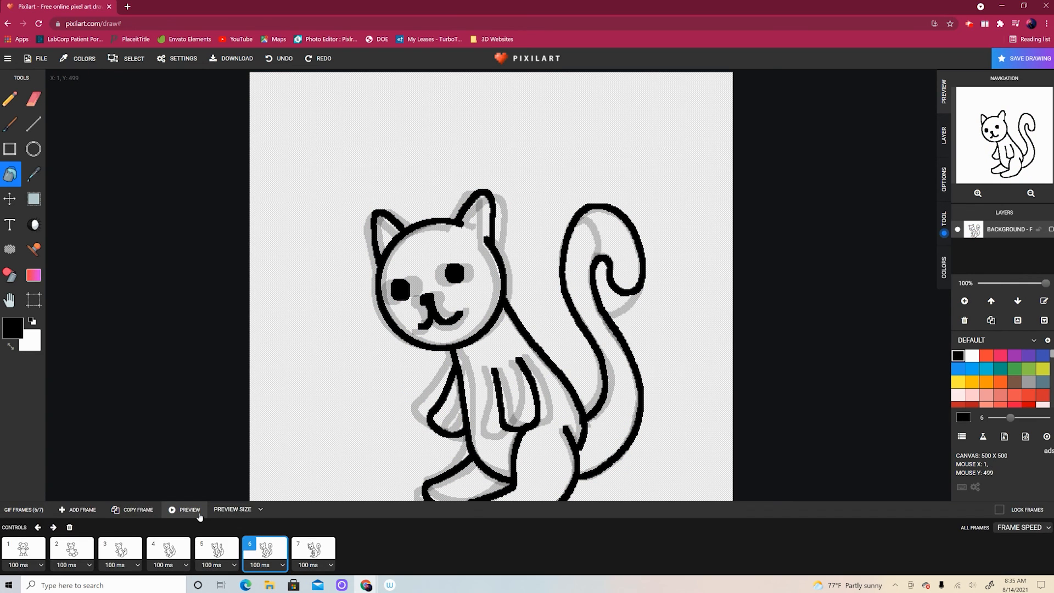
- Preview the seven-frame bear-to-squirrel animation and close the preview
left_click(200, 515)
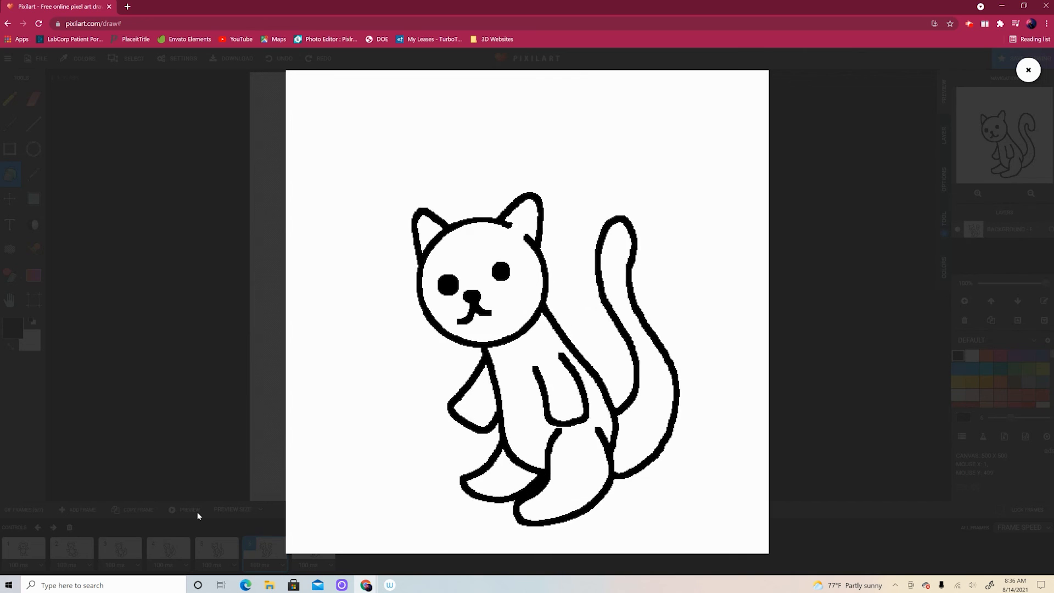
left_click(1028, 69)
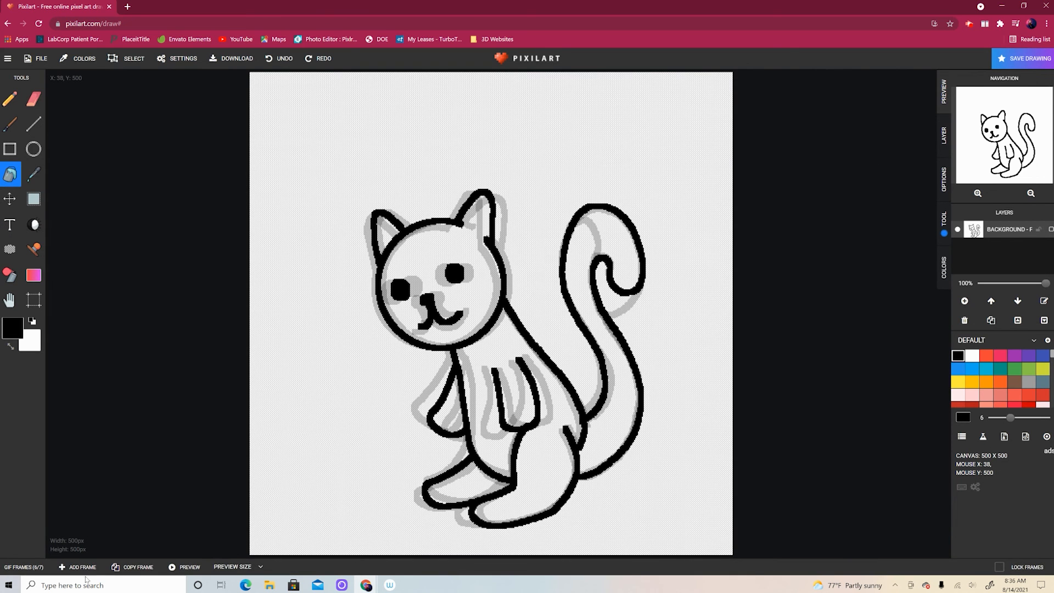
- Set the duration of frames 7 and 1 to 500 ms and preview the animation again
left_click(27, 568)
left_click(329, 565)
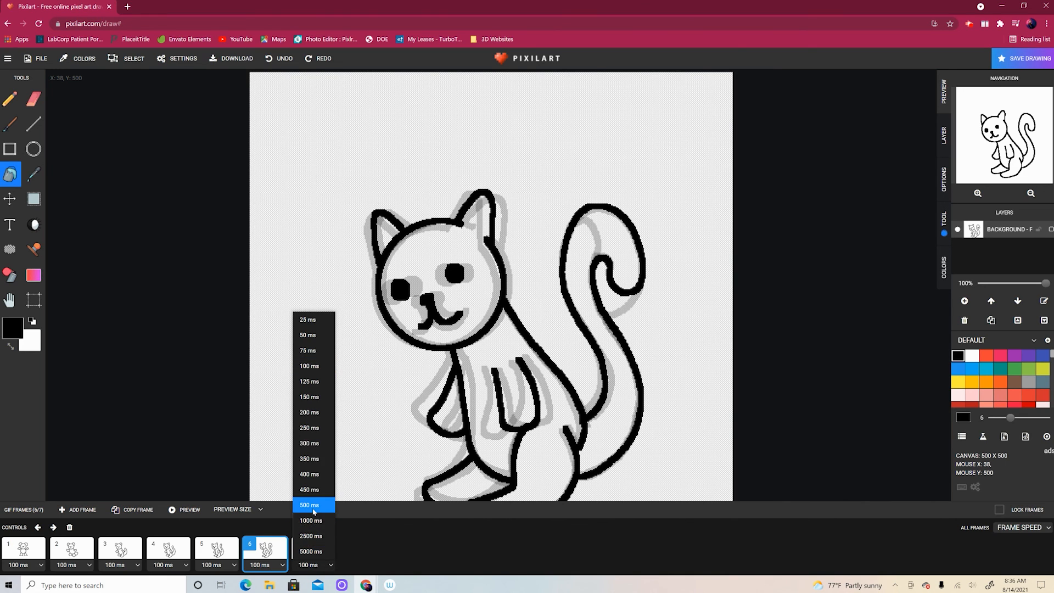
left_click(314, 506)
left_click(32, 567)
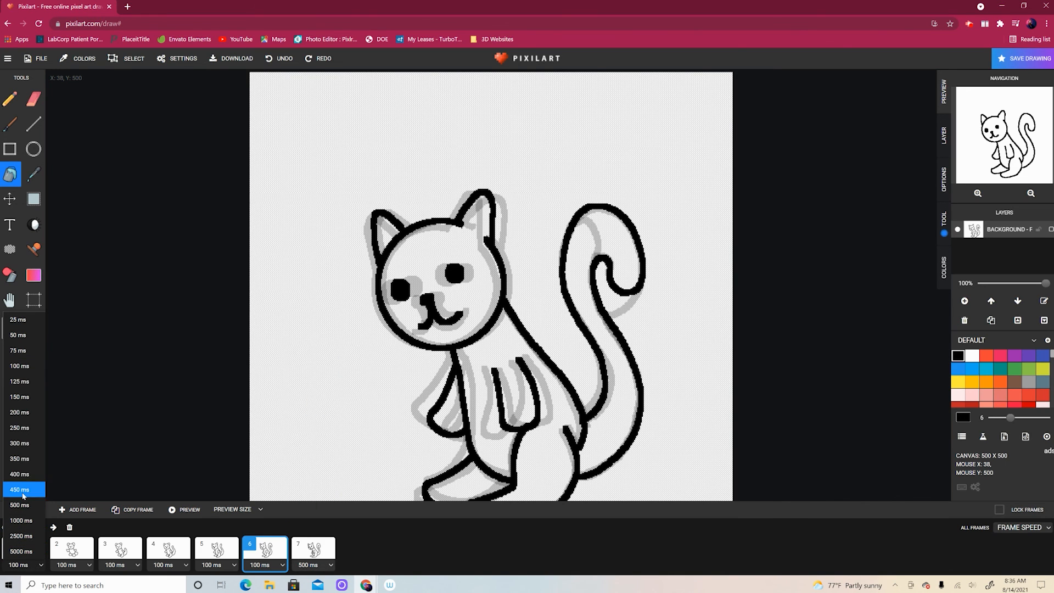
left_click(26, 505)
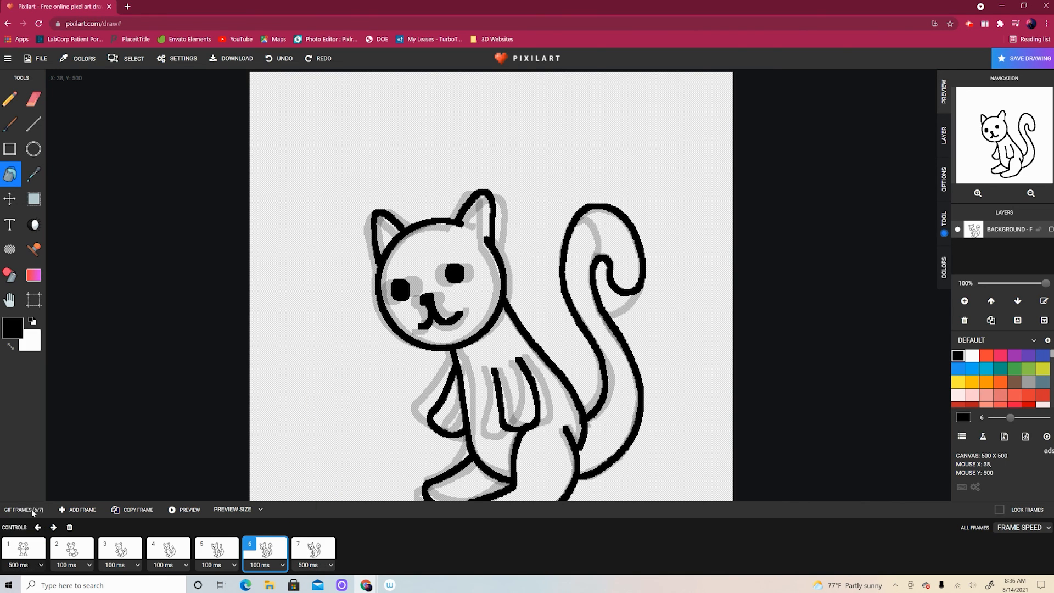
left_click(169, 510)
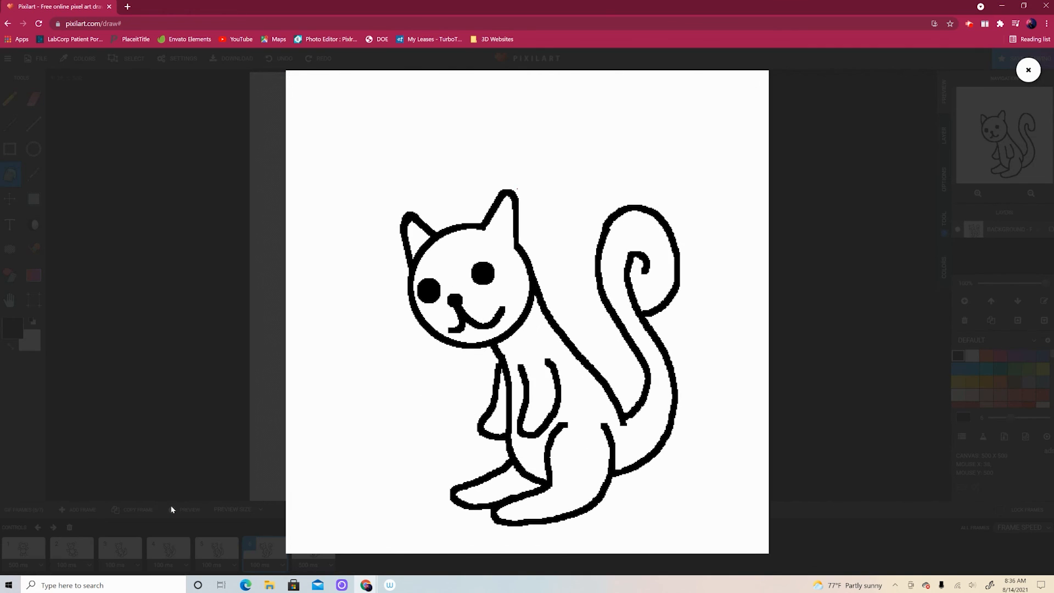